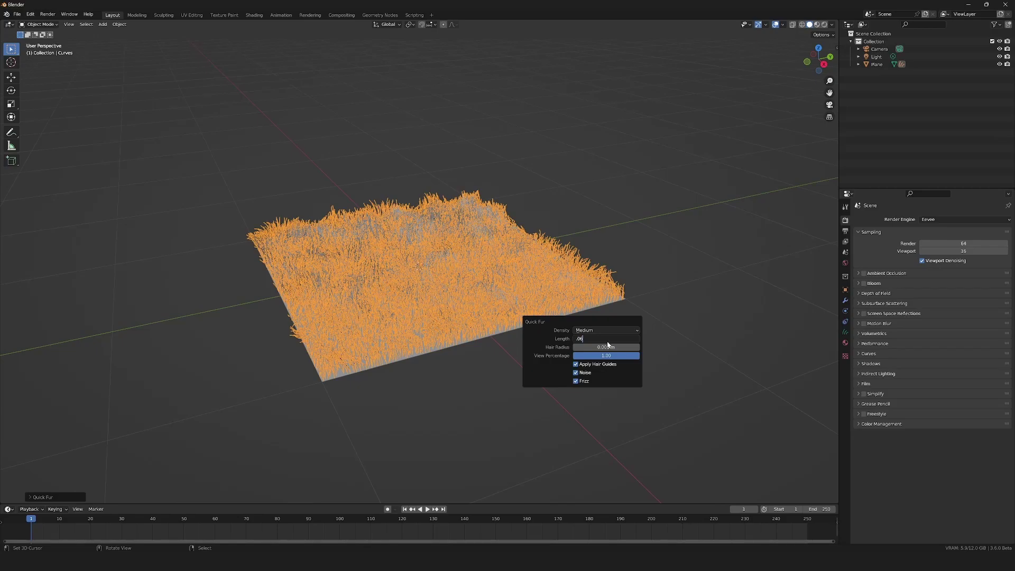
- Reduce the grass curves' Hair Curves Noise factor to 0.233 and Frizz Hair Curves factor to 0.288
scroll(585, 317, up, 4)
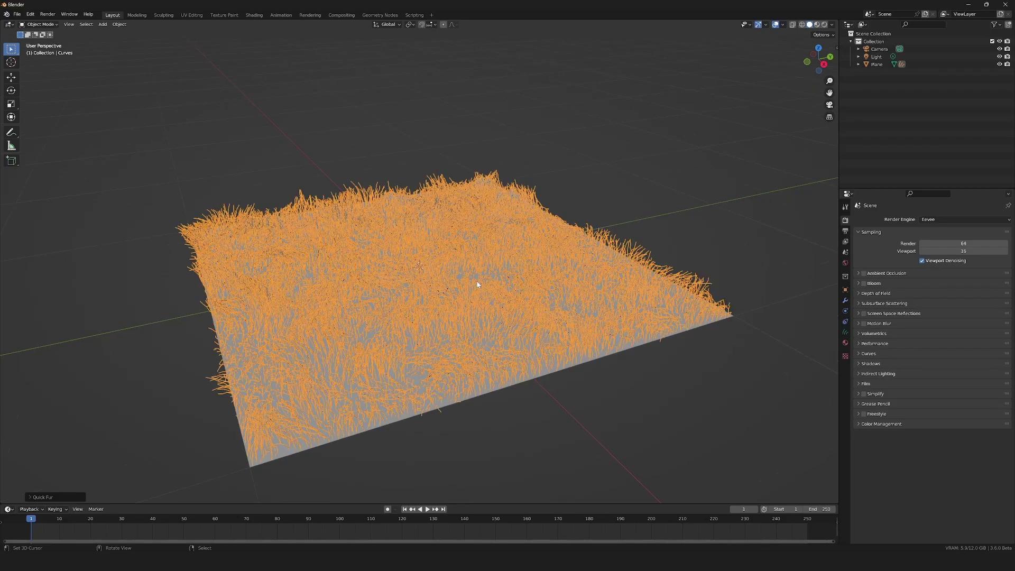
click(846, 302)
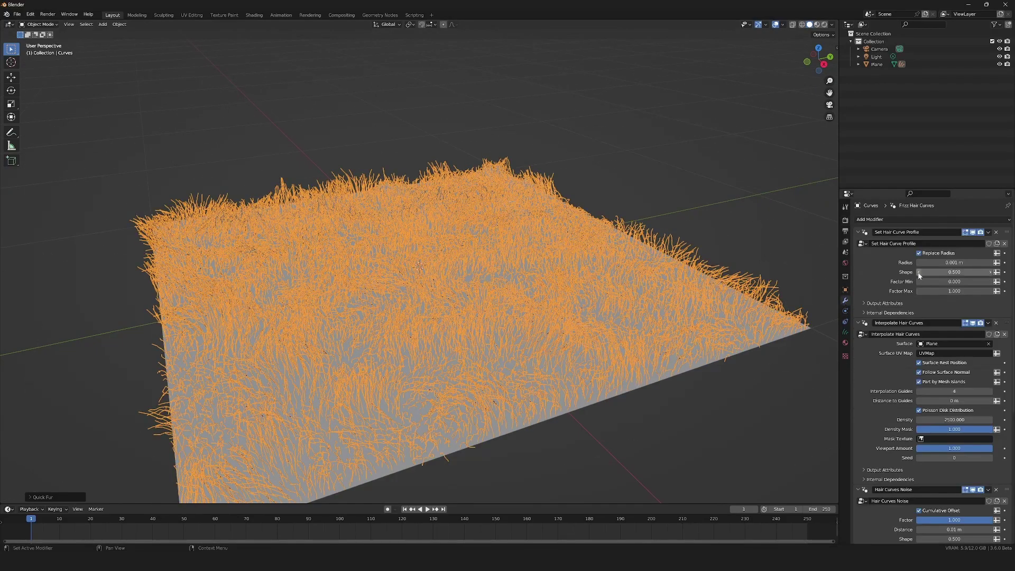
scroll(967, 433, down, 5)
drag(976, 466, 937, 448)
scroll(935, 467, down, 6)
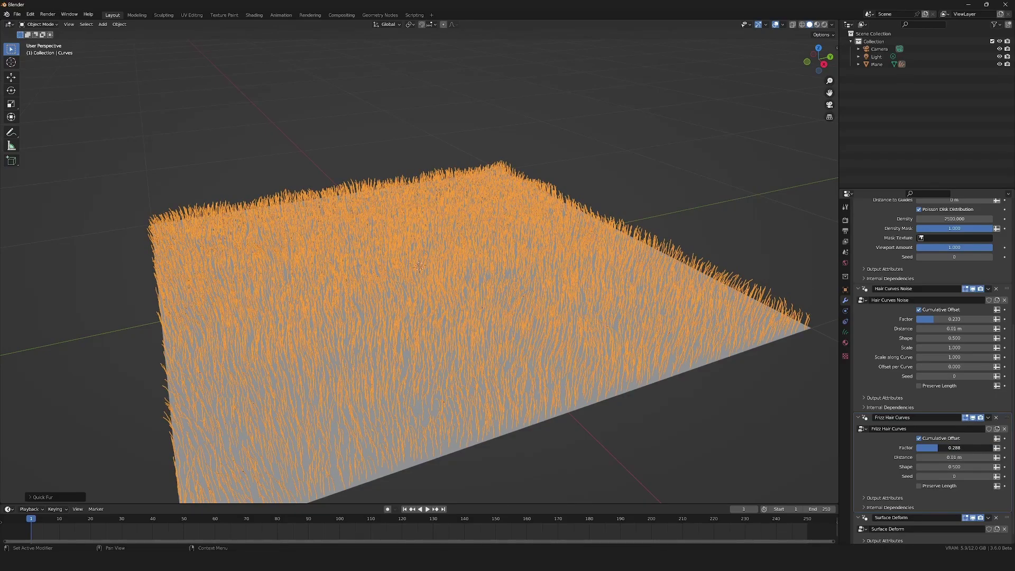
- Set the density of the Interpolate Hair Curves modifier to 3500
scroll(532, 324, up, 8)
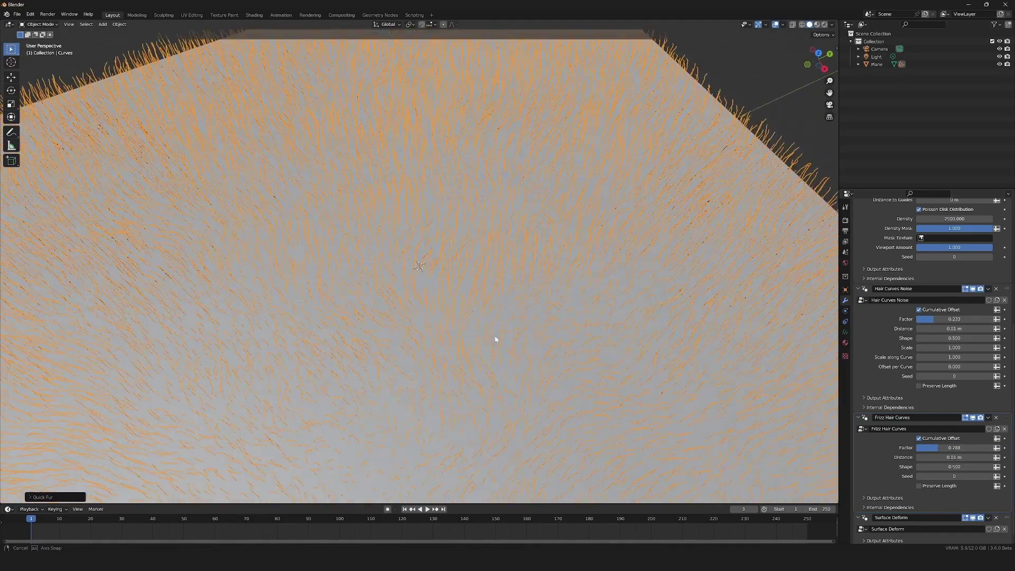
scroll(933, 315, up, 4)
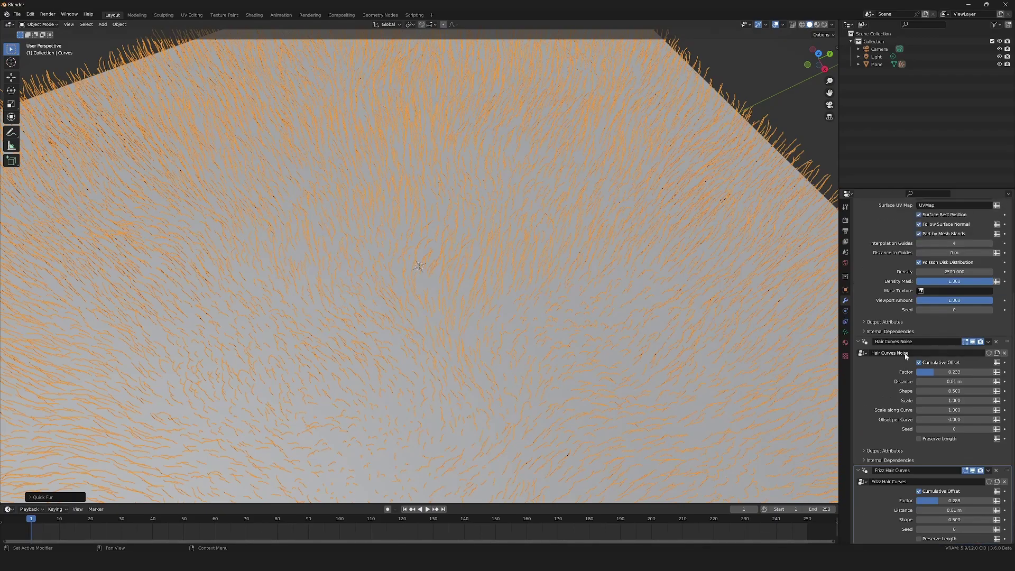
double_click(934, 303)
text(3500)
key(Return)
- Collapse all five hair modifiers of the grass curves
scroll(879, 231, up, 5)
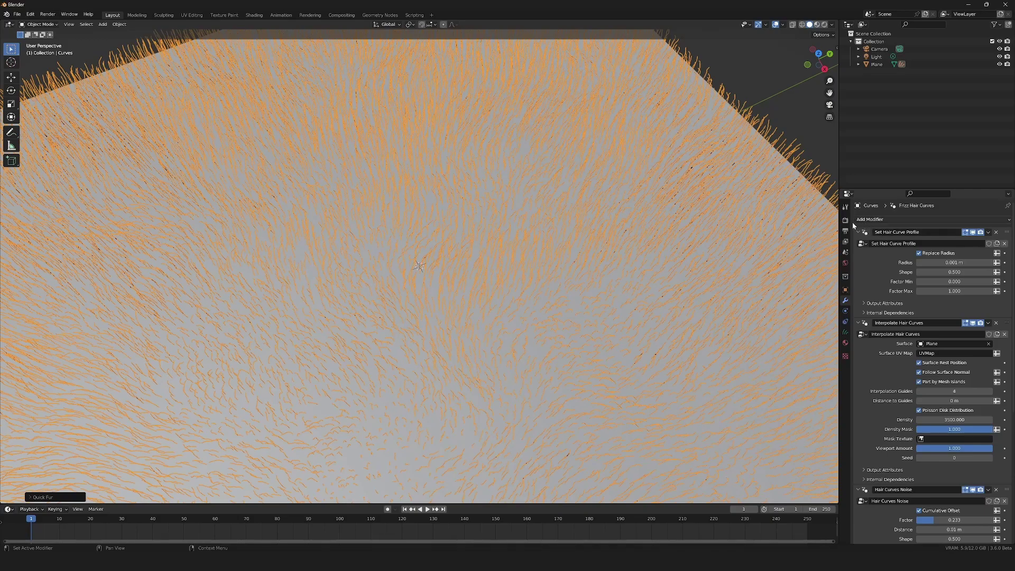
drag(857, 231, 858, 286)
scroll(476, 220, down, 10)
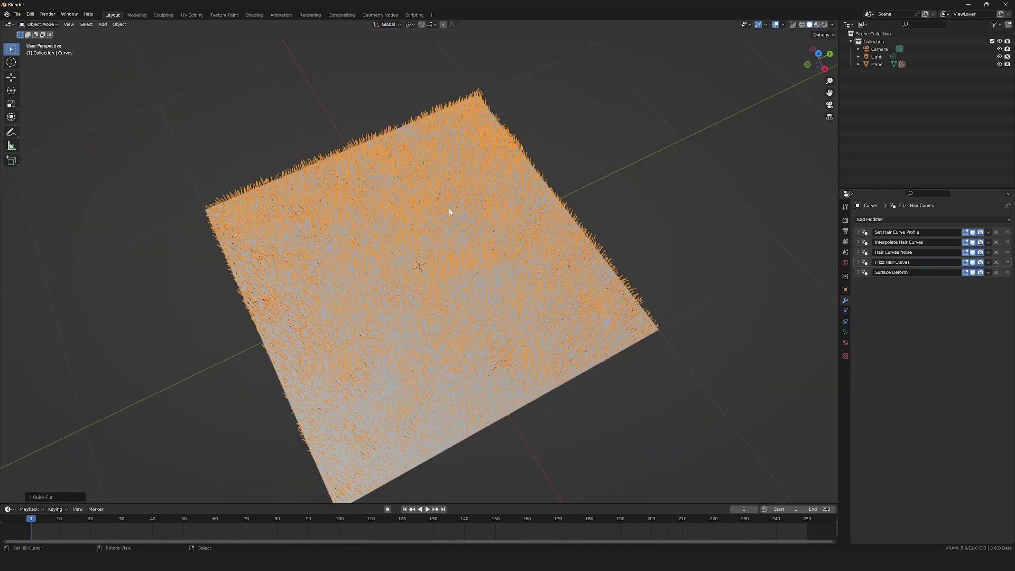
- Add a Geometry Nodes modifier with a new node tree to the grass curves and switch to the Geometry Nodes workspace
middle_drag(448, 208, 422, 164)
scroll(421, 163, up, 5)
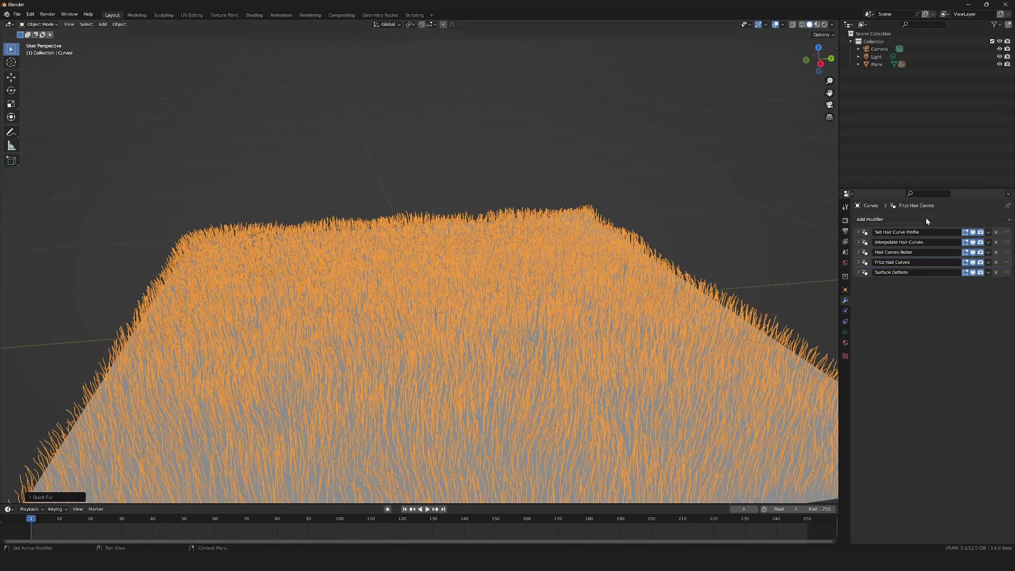
click(926, 219)
click(908, 241)
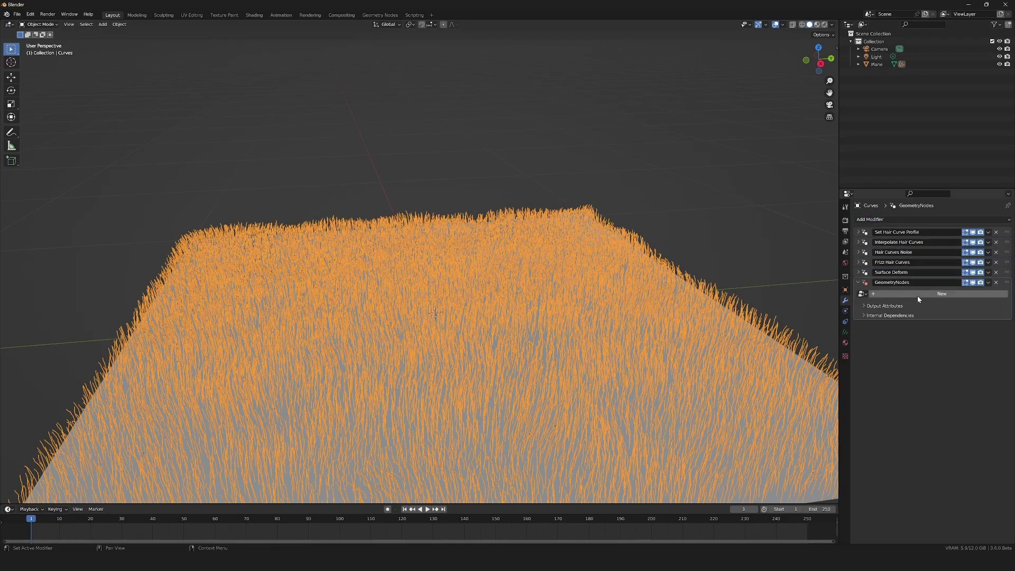
click(919, 294)
click(389, 15)
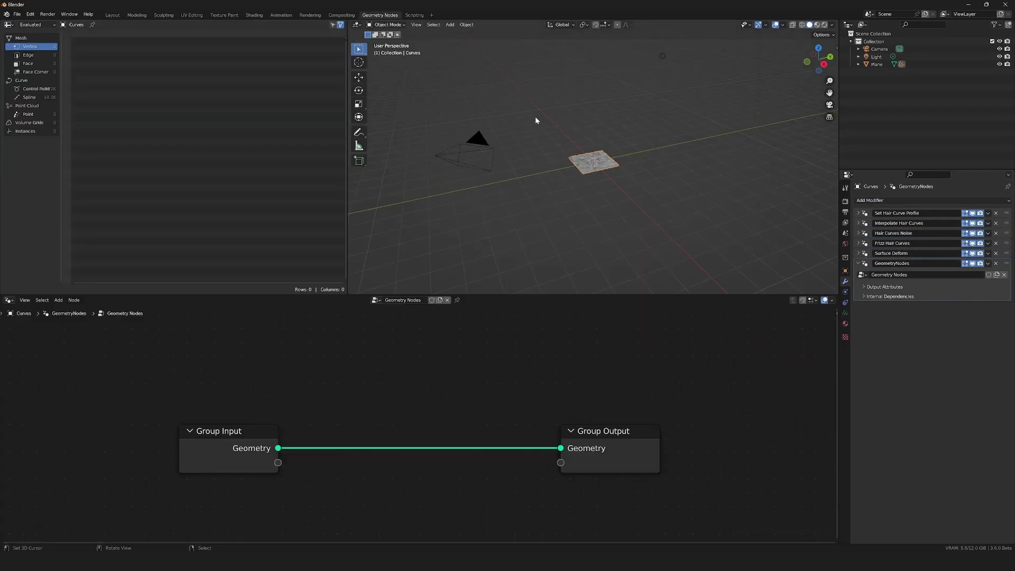
- Add a sphere empty at the centre of the grass plane
scroll(597, 155, up, 8)
middle_drag(570, 168, 625, 166)
scroll(624, 166, down, 6)
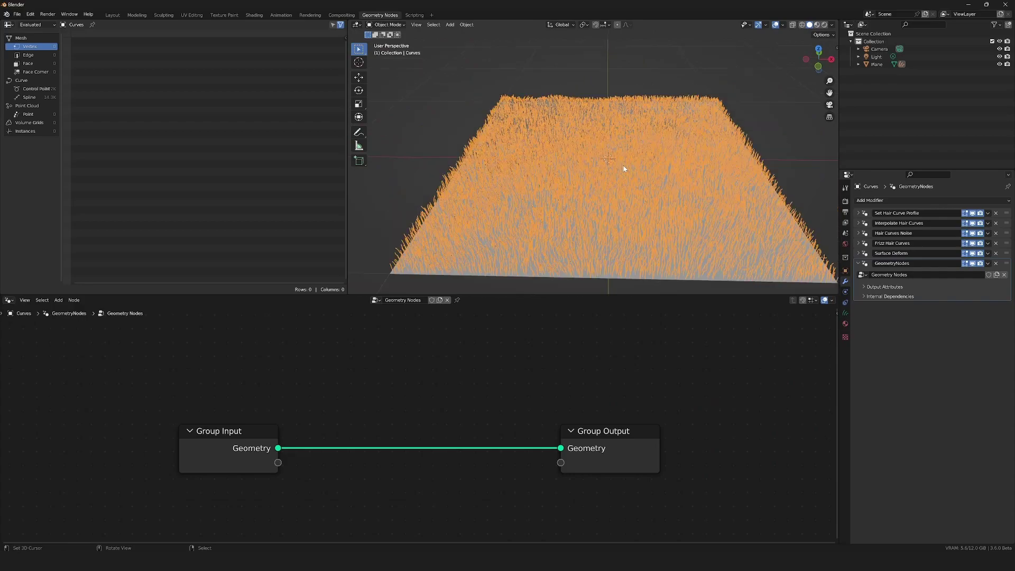
scroll(624, 168, up, 4)
key(shift+a)
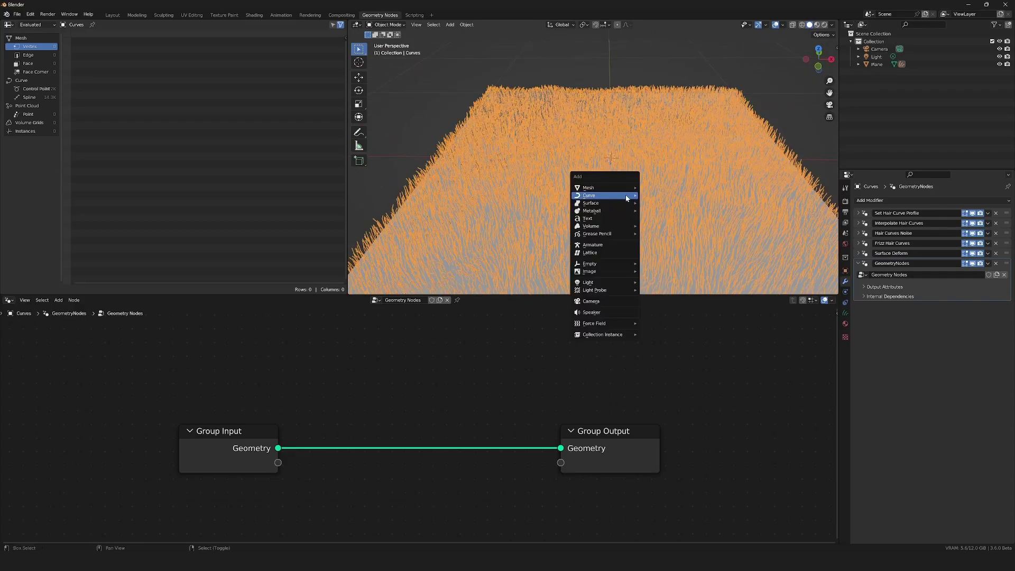
mouse_move(610, 264)
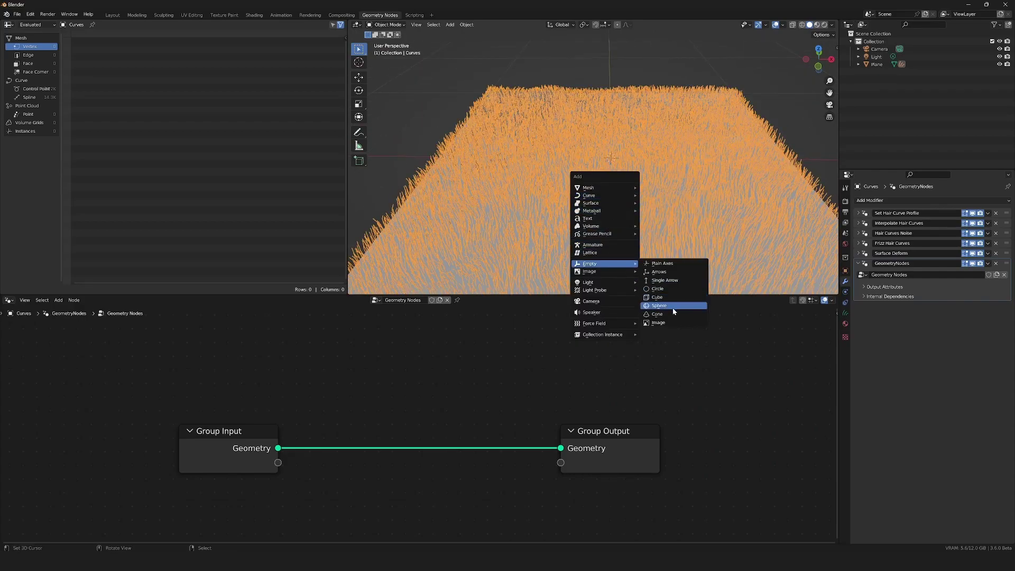
click(672, 306)
- Set the new empty's radius to 0.1 m
key(F9)
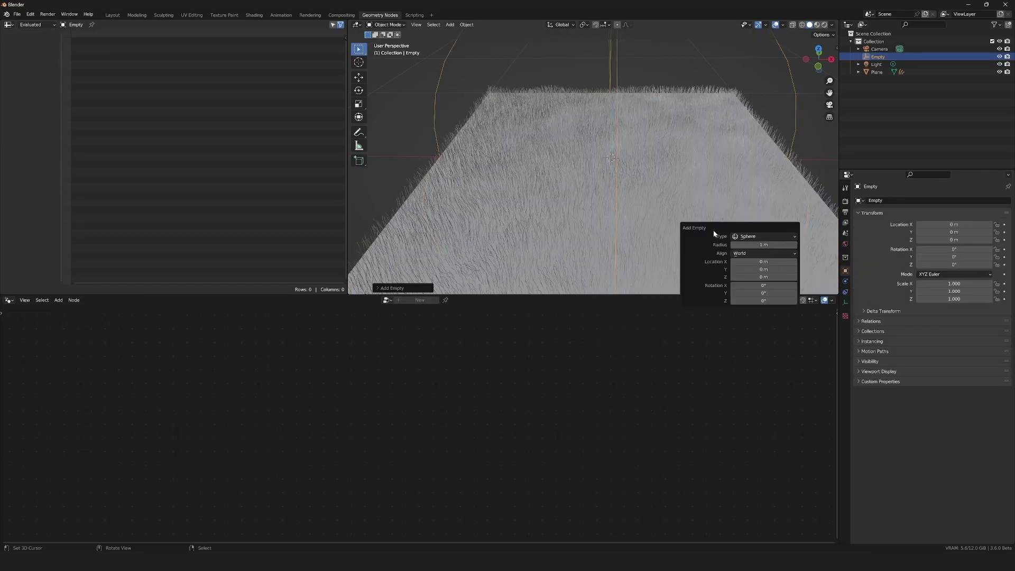
double_click(764, 244)
text(.1)
key(Return)
scroll(633, 155, up, 4)
scroll(648, 152, down, 6)
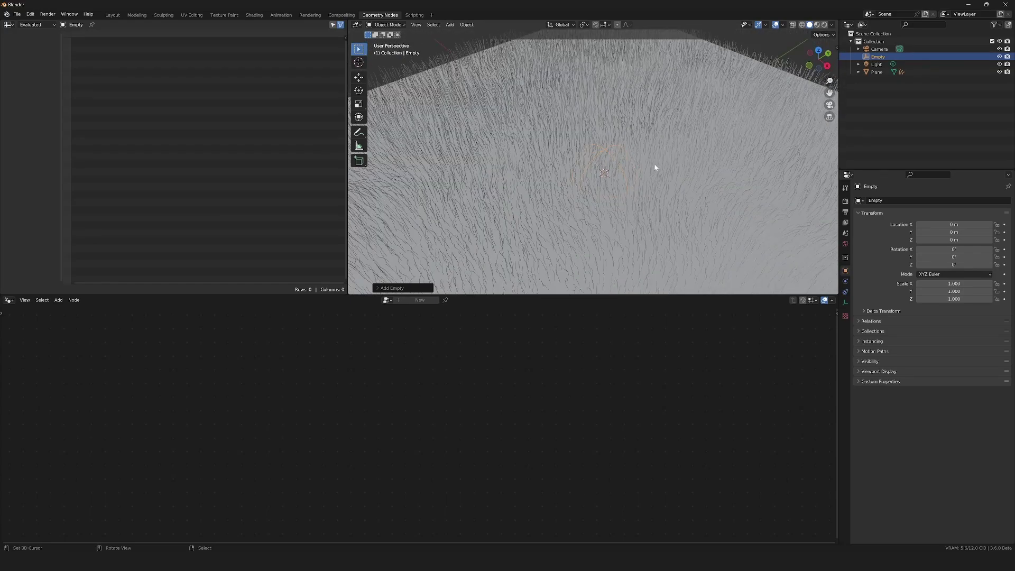
- Select the grass curves and bring the Empty into their node tree as an Object Info node below Group Input
middle_drag(655, 167, 660, 166)
click(660, 165)
drag(883, 57, 317, 502)
middle_drag(351, 466, 442, 348)
key(g)
click(340, 398)
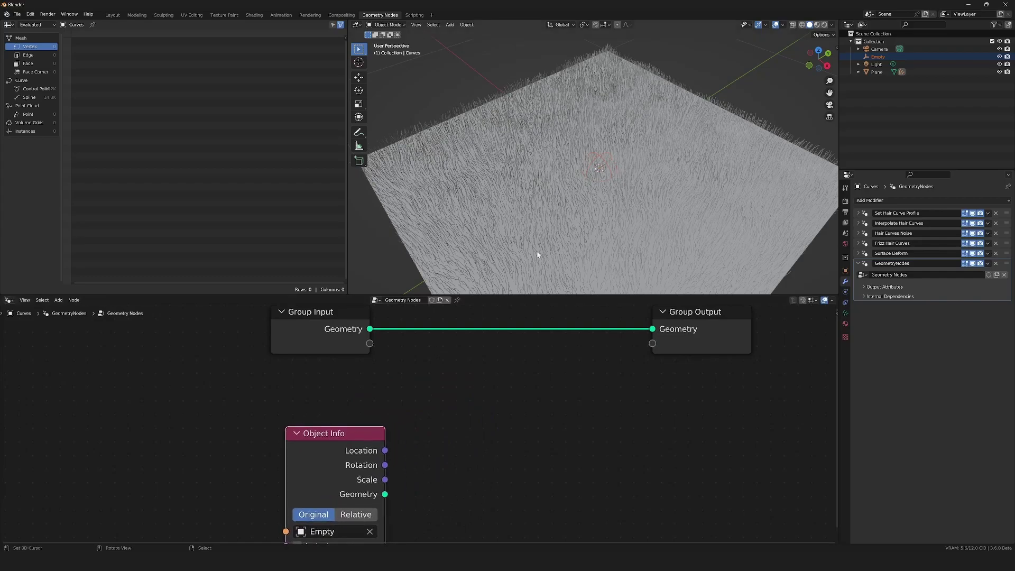
- Switch the Object Info node's transform space to Relative
scroll(591, 207, up, 4)
scroll(593, 206, up, 2)
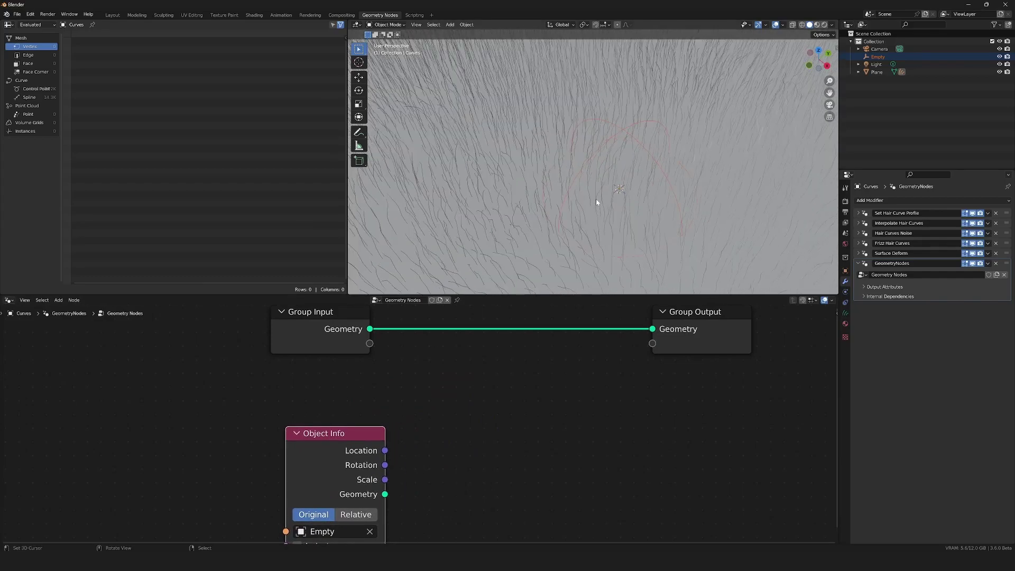
middle_drag(596, 202, 614, 81)
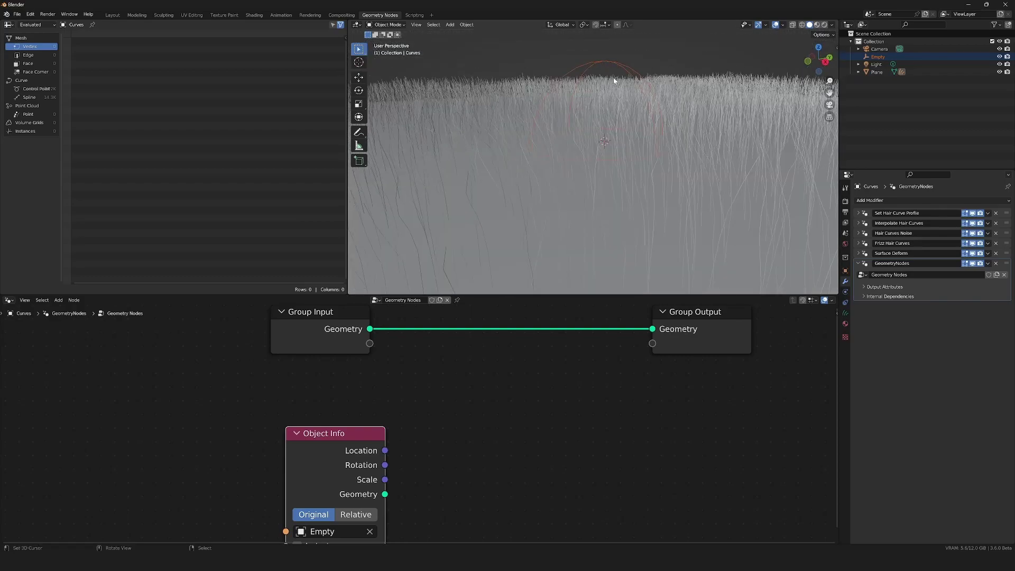
middle_drag(446, 449, 459, 396)
click(369, 462)
middle_drag(394, 393, 379, 459)
- Connect the Object Info location to a new vector Distance node, leaving space between the two nodes
drag(382, 463, 471, 429)
text(dista)
key(Return)
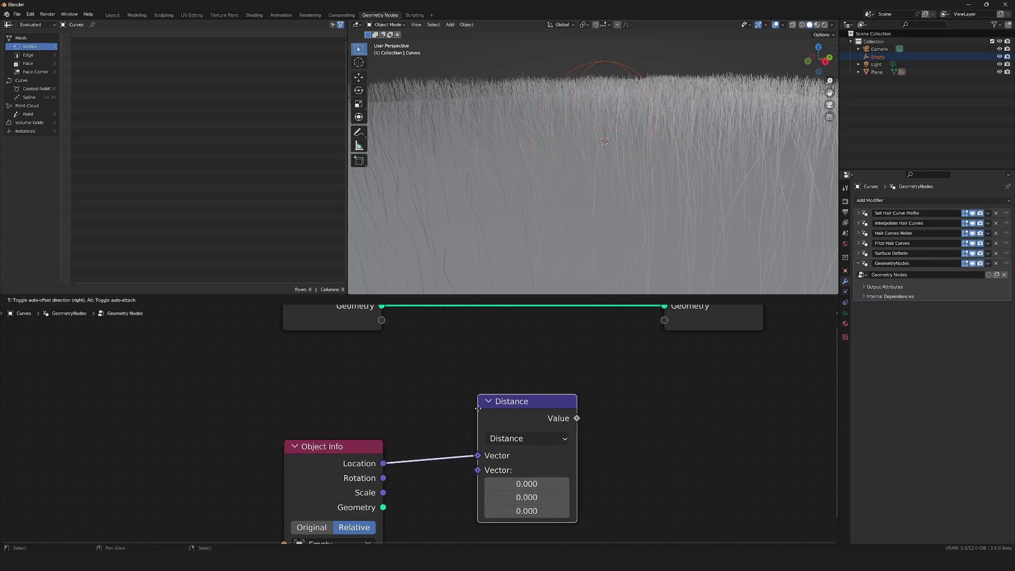
click(532, 484)
middle_drag(464, 456, 474, 462)
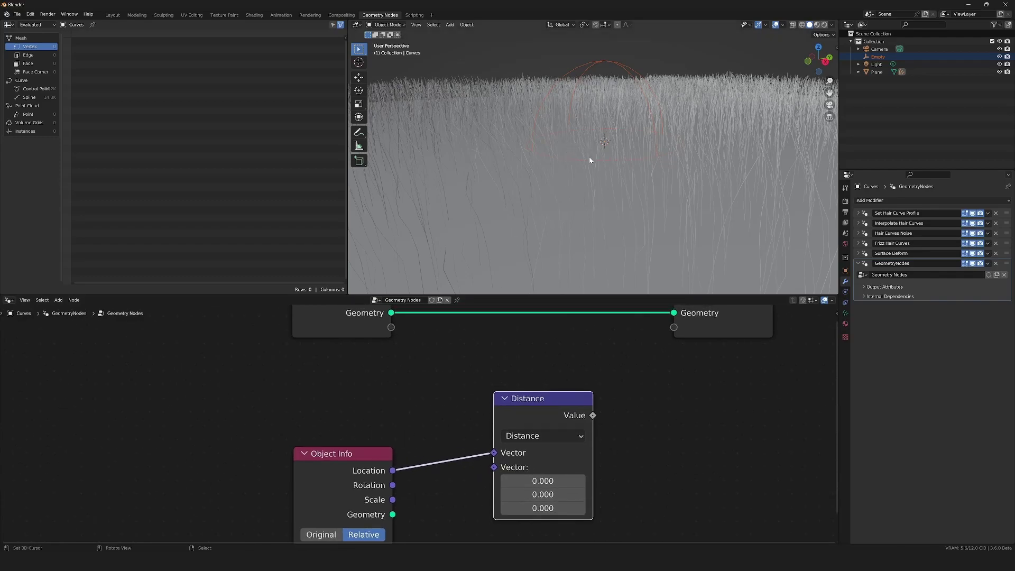
drag(523, 418, 568, 420)
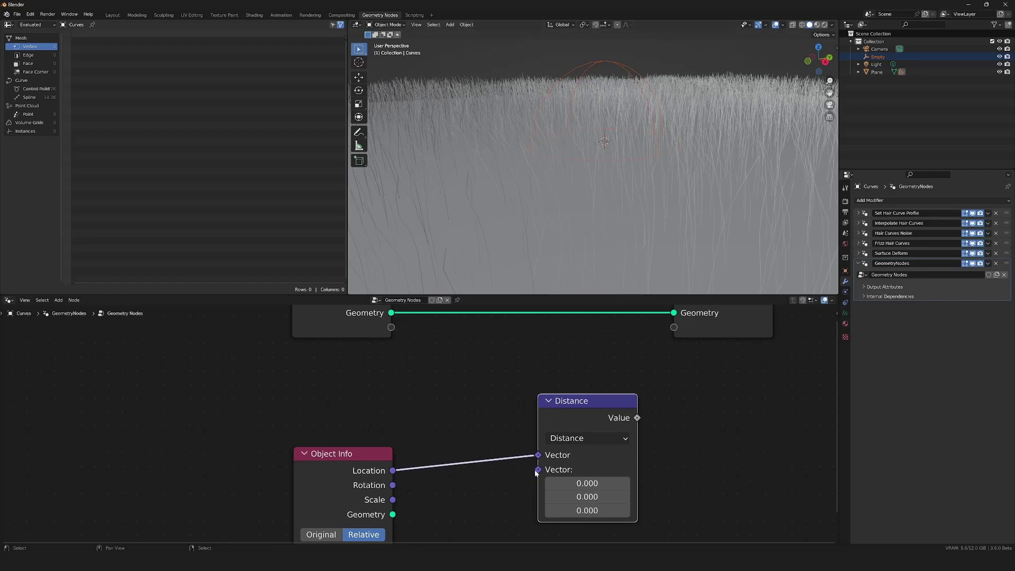
- Feed the second Distance vector from a new Evaluate on Domain node set to the Spline domain
drag(538, 469, 469, 421)
text(eval)
key(Return)
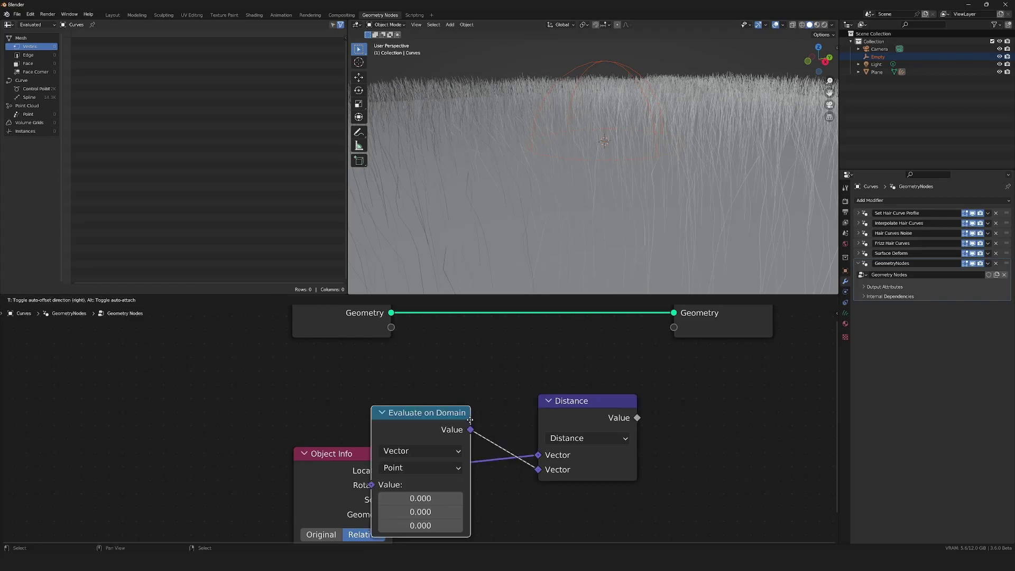
click(513, 364)
click(464, 411)
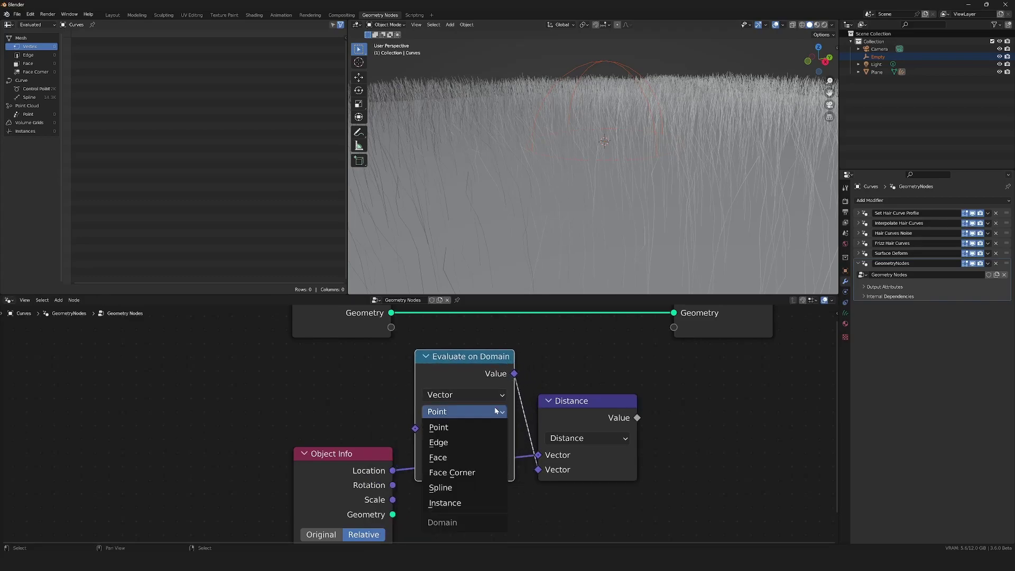
click(448, 493)
- Connect a new Position node to the Evaluate on Domain value
drag(415, 428, 294, 415)
text(pos)
key(Return)
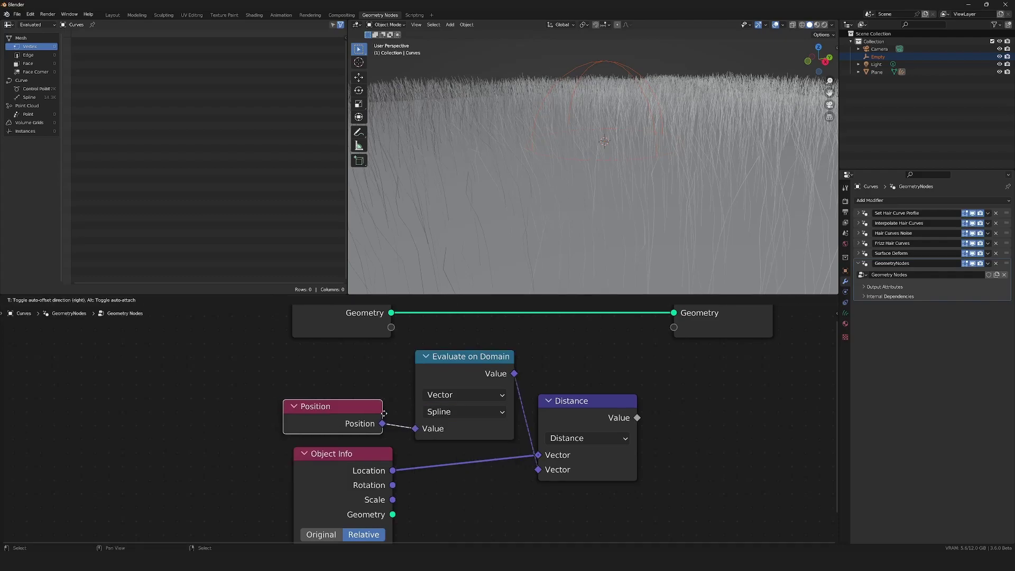
click(383, 413)
- Move the Group Output node far to the right to make room for more nodes
scroll(383, 413, down, 3)
middle_drag(634, 338, 471, 358)
click(421, 379)
drag(421, 377, 693, 378)
middle_drag(645, 136, 625, 164)
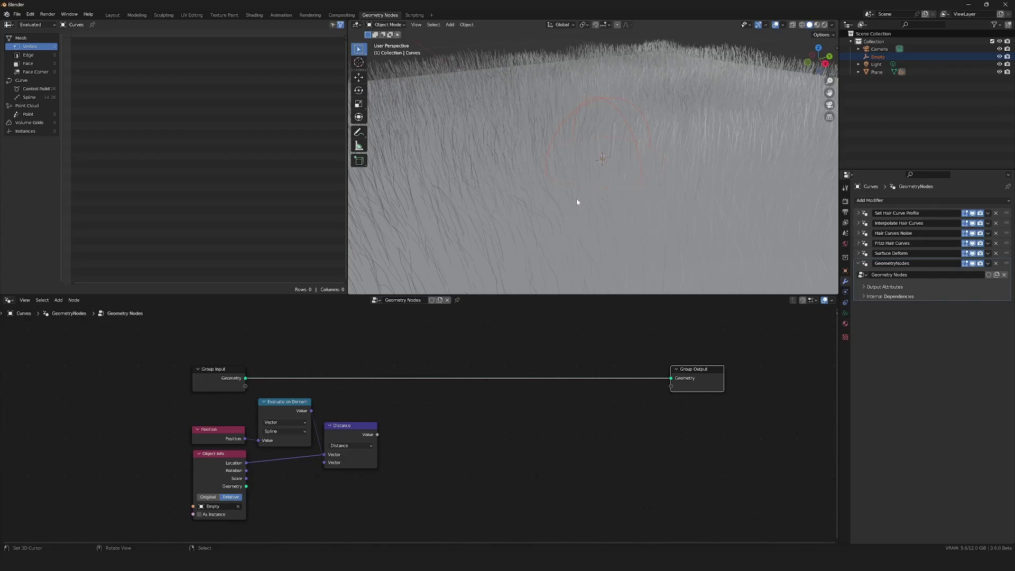
- Feed the Distance value into a new Greater Than comparison and set its B threshold to 0.1
scroll(458, 412, up, 3)
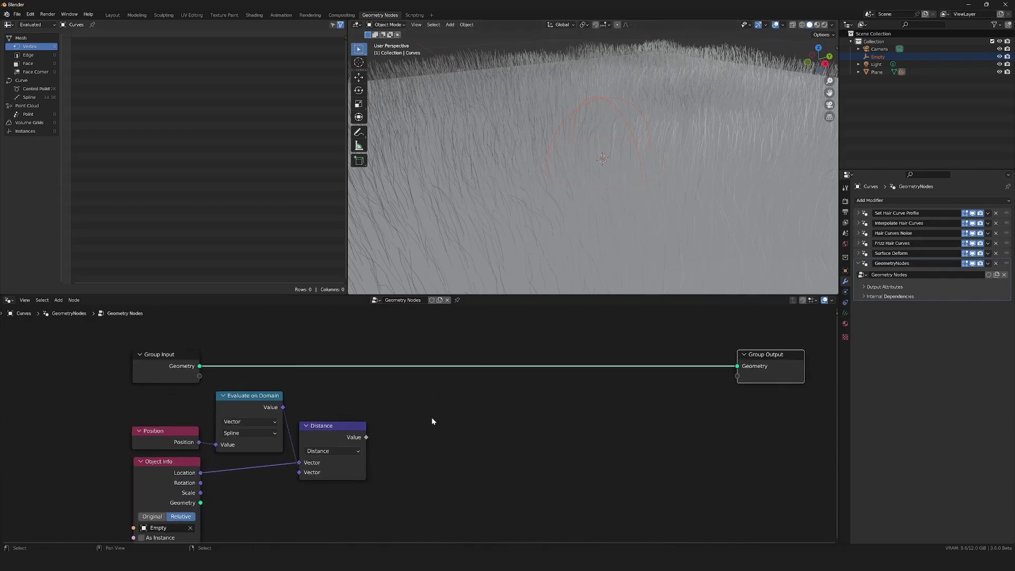
drag(353, 440, 427, 434)
text(greater)
key(Return)
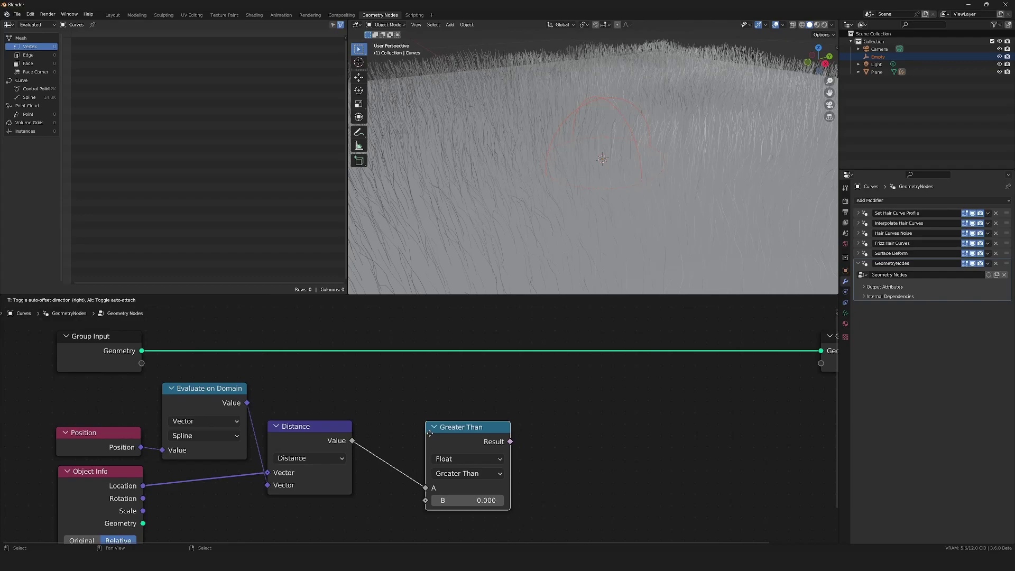
click(418, 419)
click(449, 482)
text(.1)
key(Return)
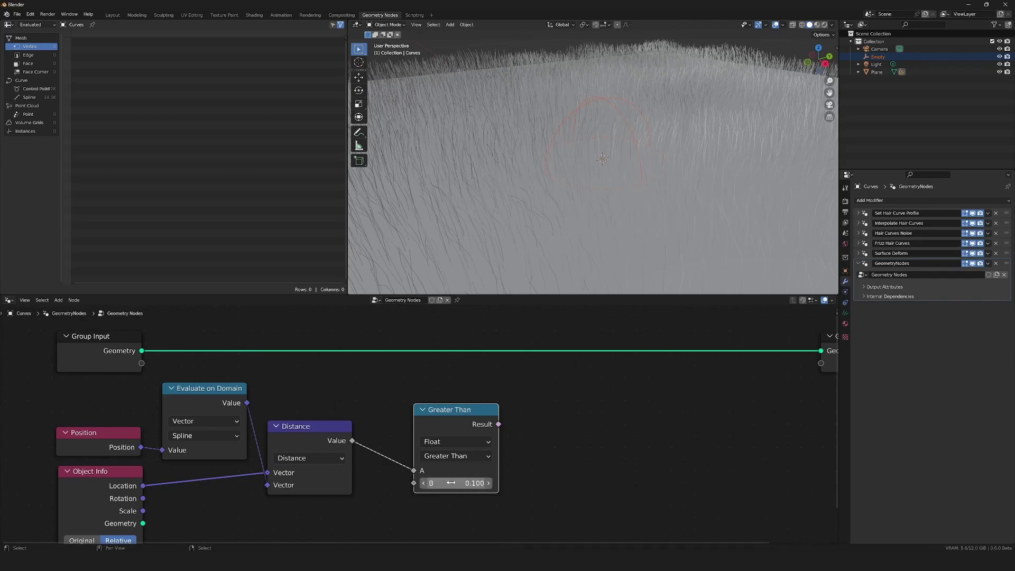
- Insert a Separate Geometry node between Group Input and Group Output, using the Greater Than result as its selection
scroll(550, 406, down, 3)
scroll(564, 371, up, 3)
key(shift+a)
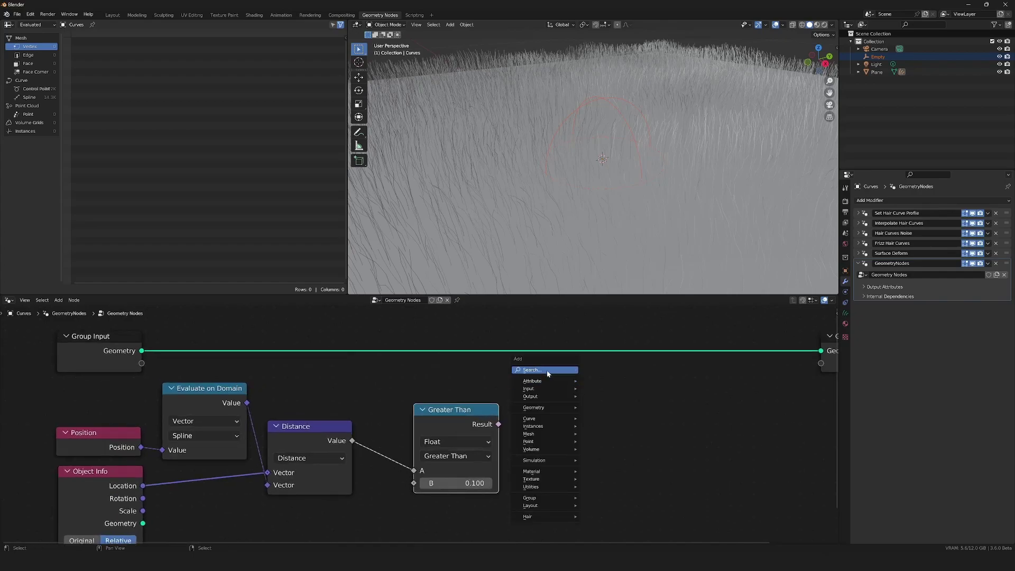
click(546, 370)
text(sept)
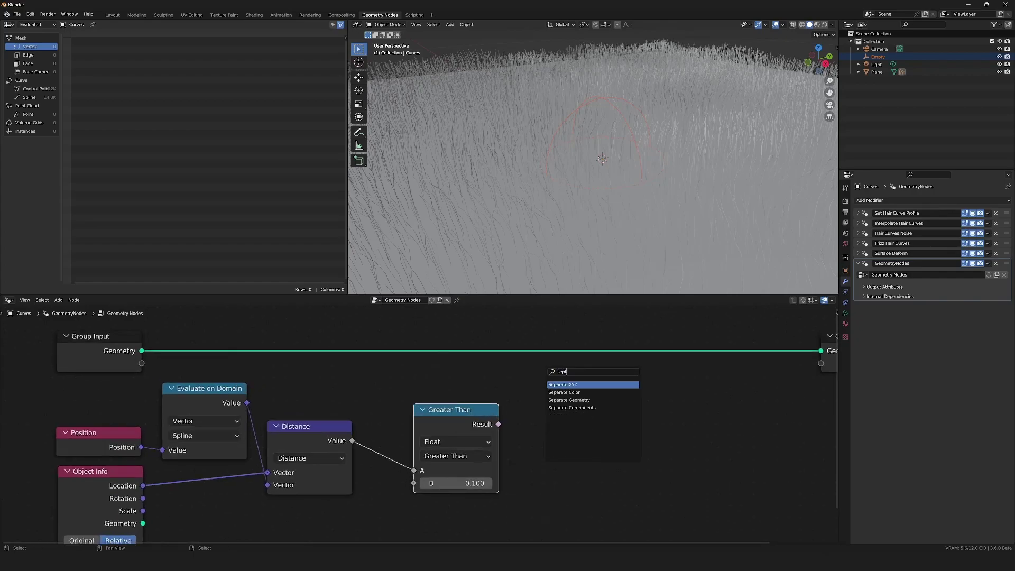
click(586, 400)
click(606, 343)
drag(500, 424, 566, 402)
scroll(572, 386, down, 5)
middle_drag(648, 168, 623, 199)
scroll(634, 209, up, 2)
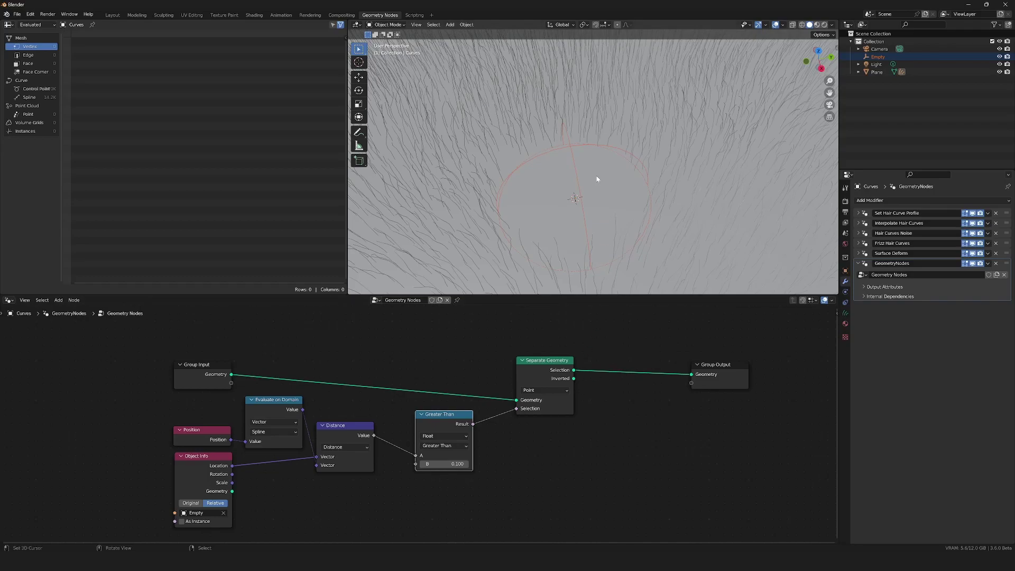
- Try sending the Inverted output of Separate Geometry to Group Output, and switch the link back to Selection
mouse_move(573, 370)
ctrl+mouse_down()
mouse_move(583, 378)
mouse_move(574, 378)
ctrl+mouse_up()
mouse_move(560, 198)
middle_down()
mouse_move(577, 212)
mouse_move(566, 186)
mouse_move(562, 214)
middle_up()
ctrl+drag(574, 381, 574, 370)
- Move the Group Output node further right of Separate Geometry, keeping it level
scroll(562, 385, down, 2)
mouse_move(592, 190)
middle_down()
mouse_move(596, 178)
mouse_move(588, 184)
middle_up()
scroll(588, 183, up, 4)
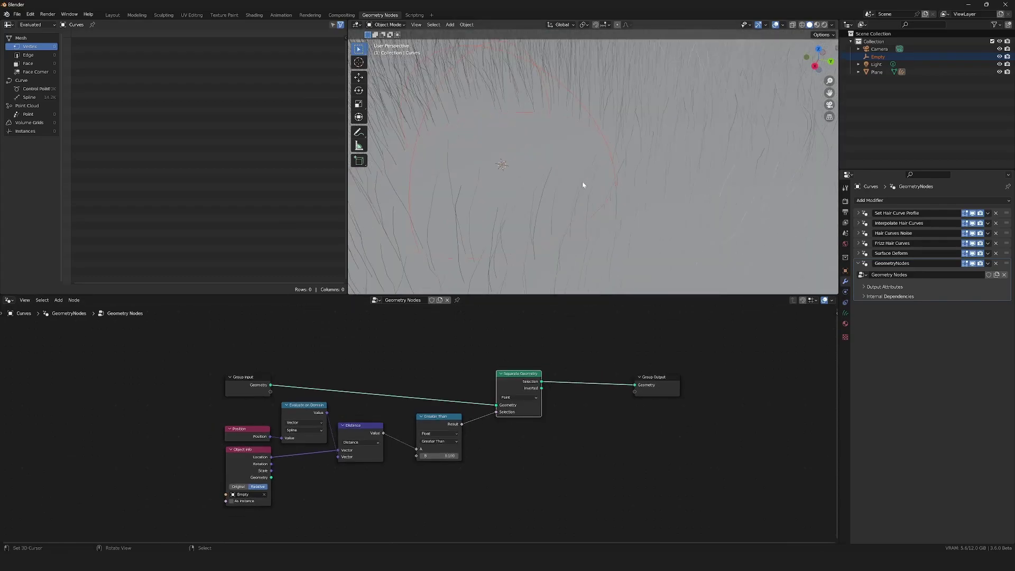
scroll(607, 364, down, 4)
click(597, 392)
drag(597, 392, 734, 392)
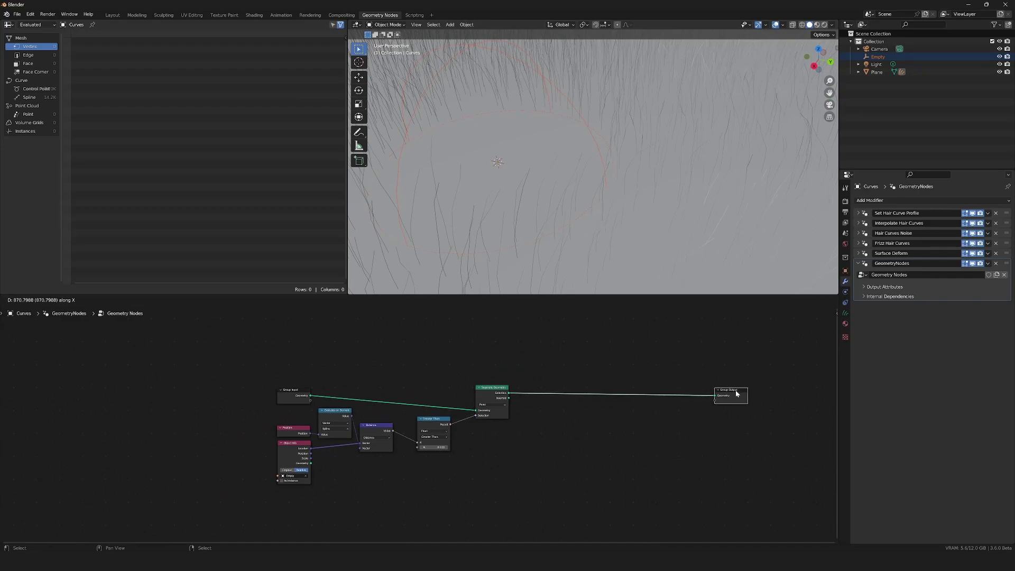
middle_drag(526, 169, 565, 164)
scroll(535, 168, up, 2)
scroll(637, 183, up, 2)
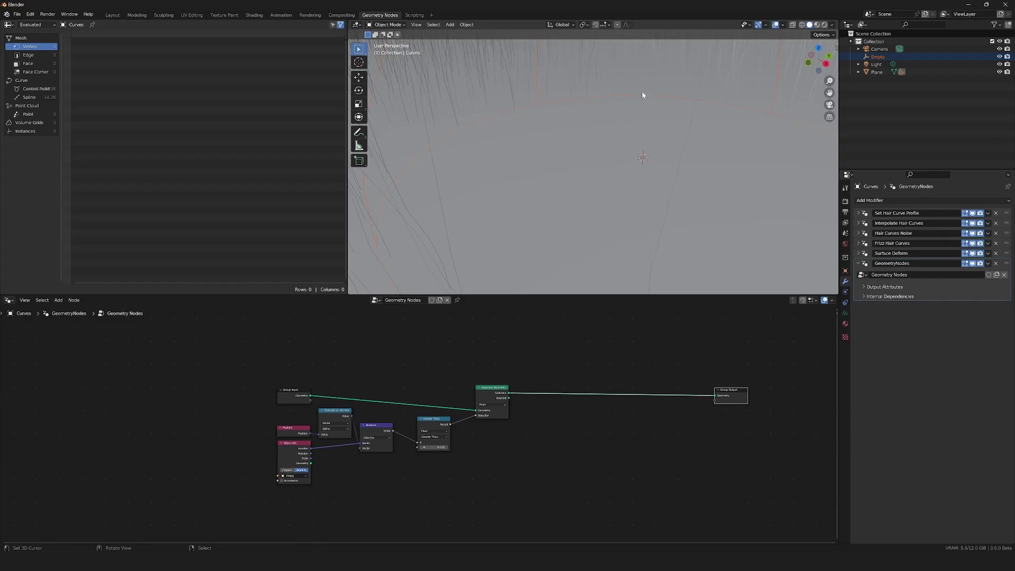
scroll(633, 116, down, 3)
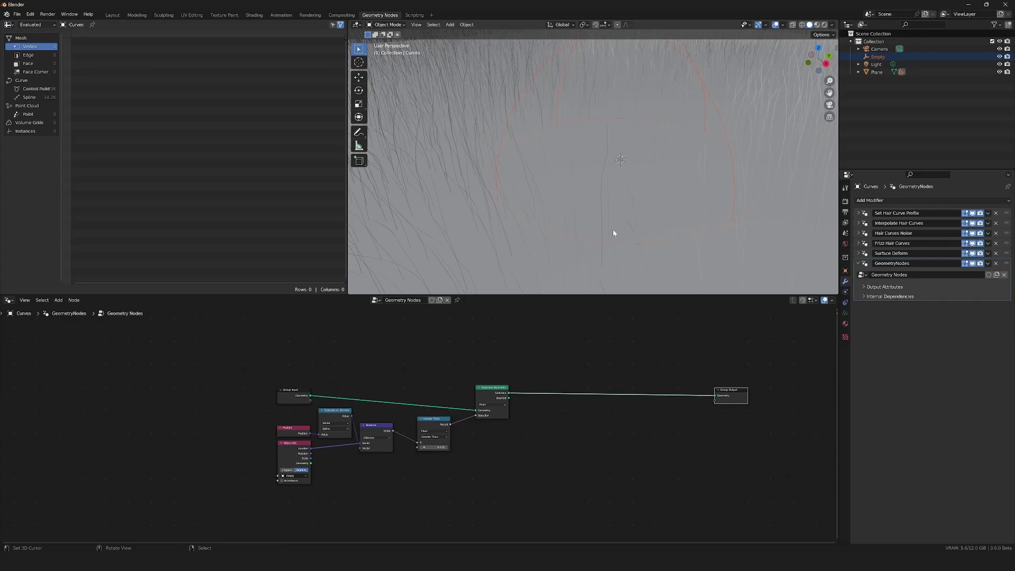
- Attach a Trim Curve node to the Inverted output of Separate Geometry and reduce its End factor to 0.238
scroll(660, 180, up, 3)
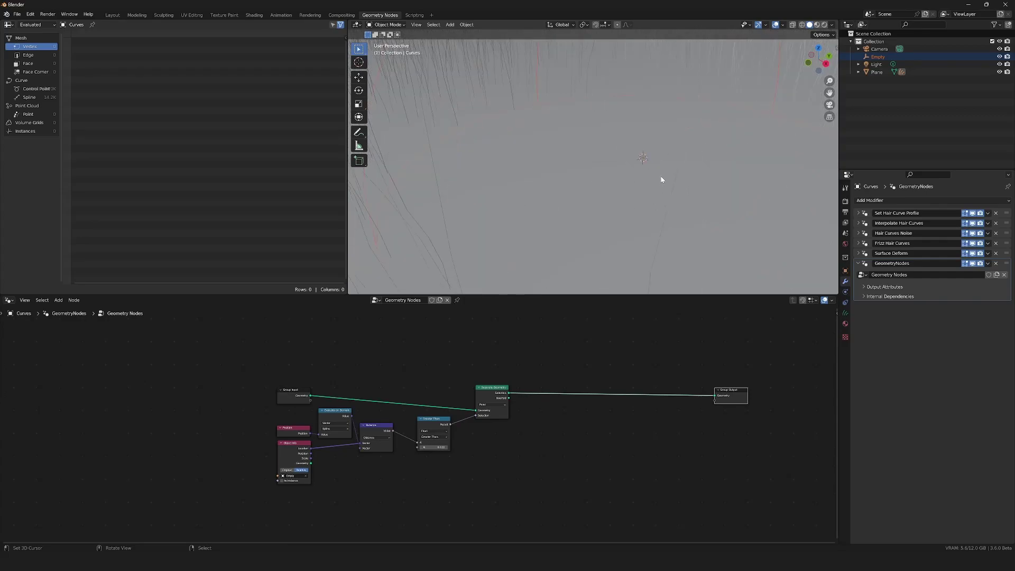
scroll(543, 389, up, 4)
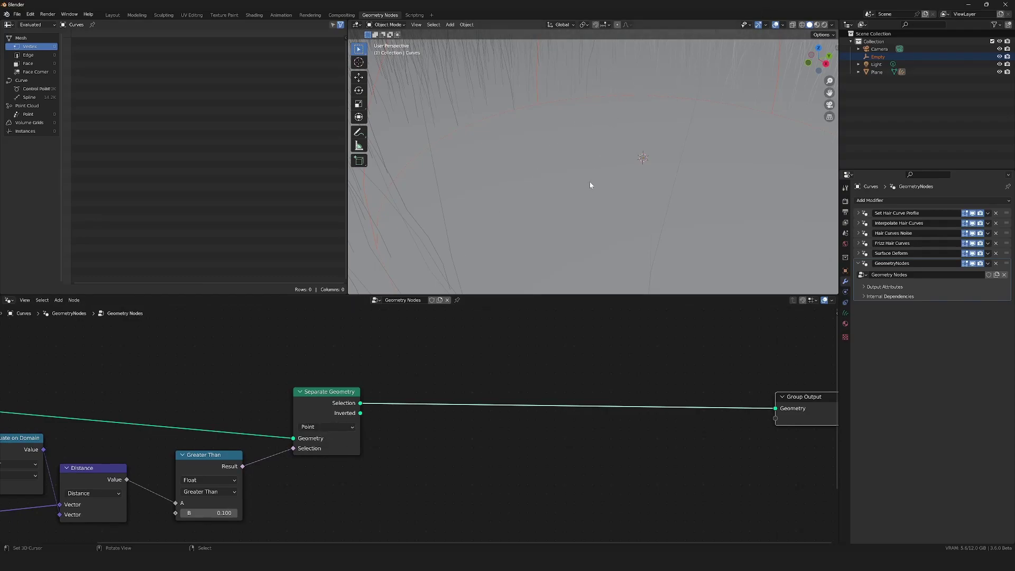
scroll(591, 176, down, 2)
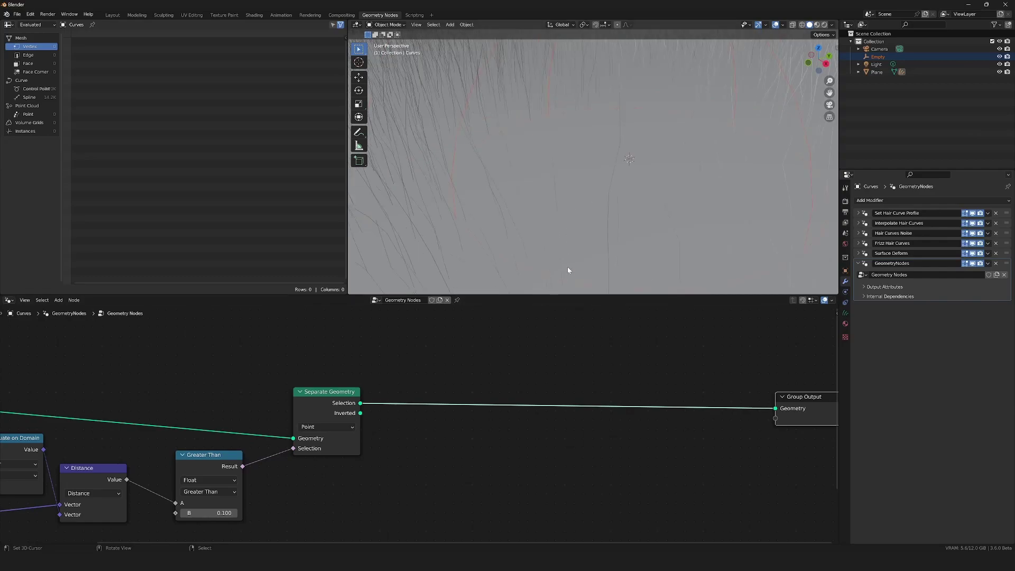
scroll(432, 398, up, 1)
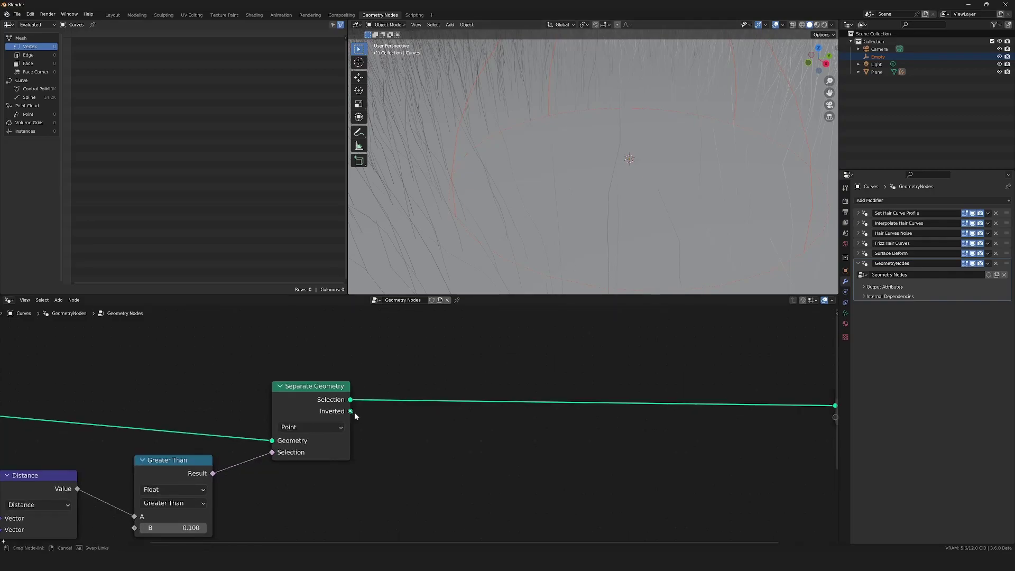
drag(352, 411, 489, 433)
text(tr)
key(Return)
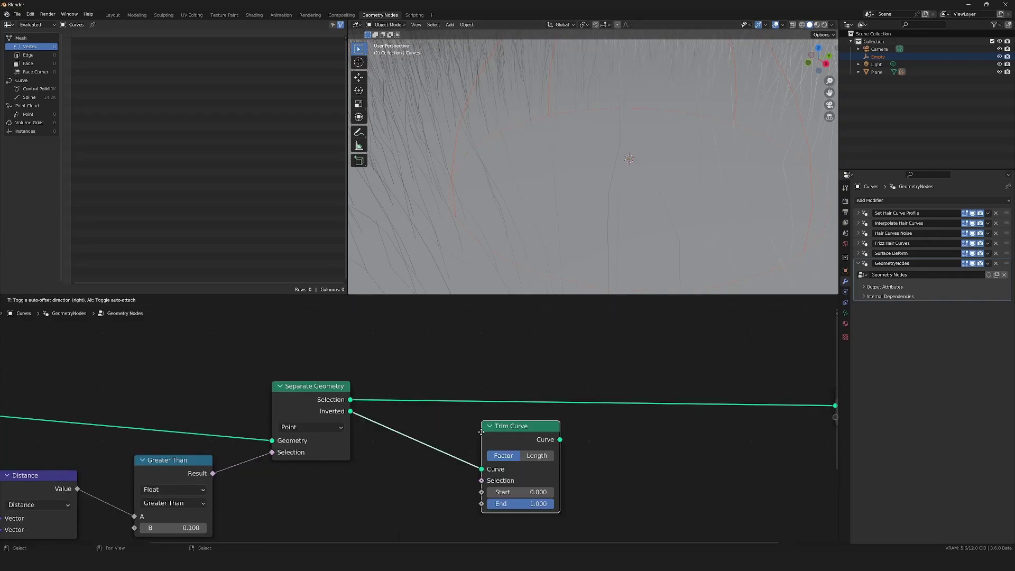
scroll(478, 416, up, 2)
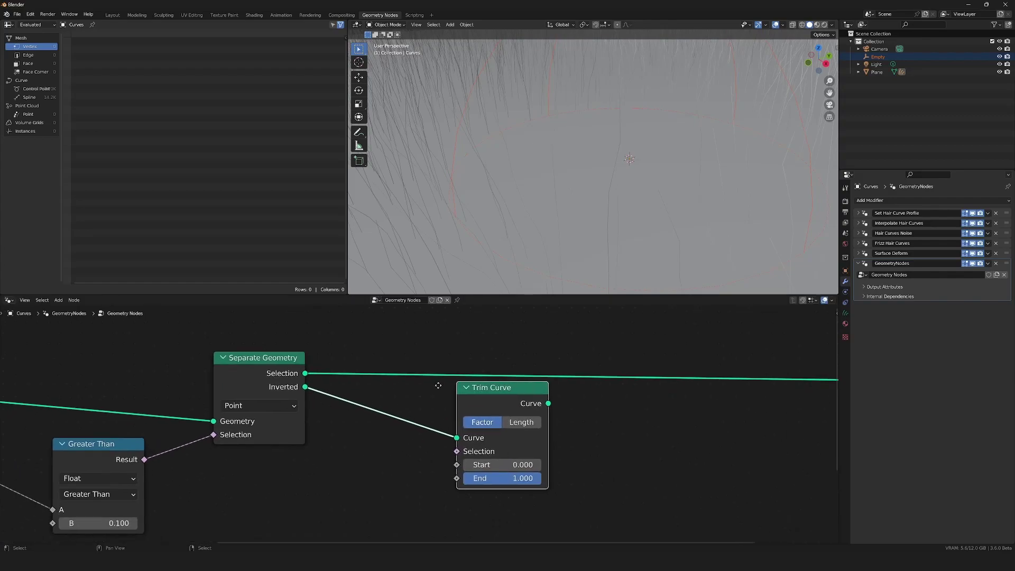
drag(457, 436, 388, 436)
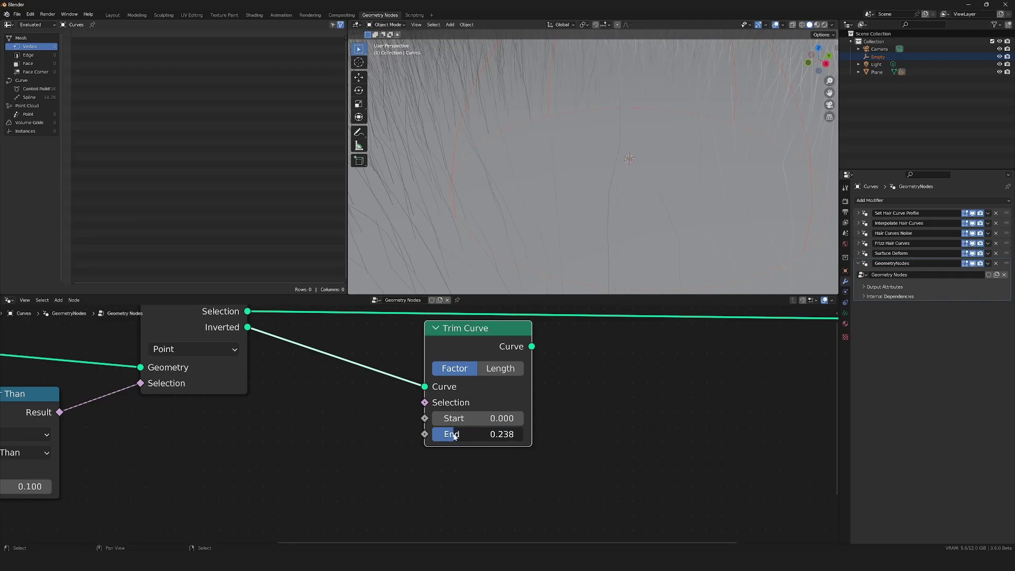
- Duplicate the Trim Curve node directly below the original, keeping its Inverted link, and reset the copy's End factor to 1.000
key(shift+d)
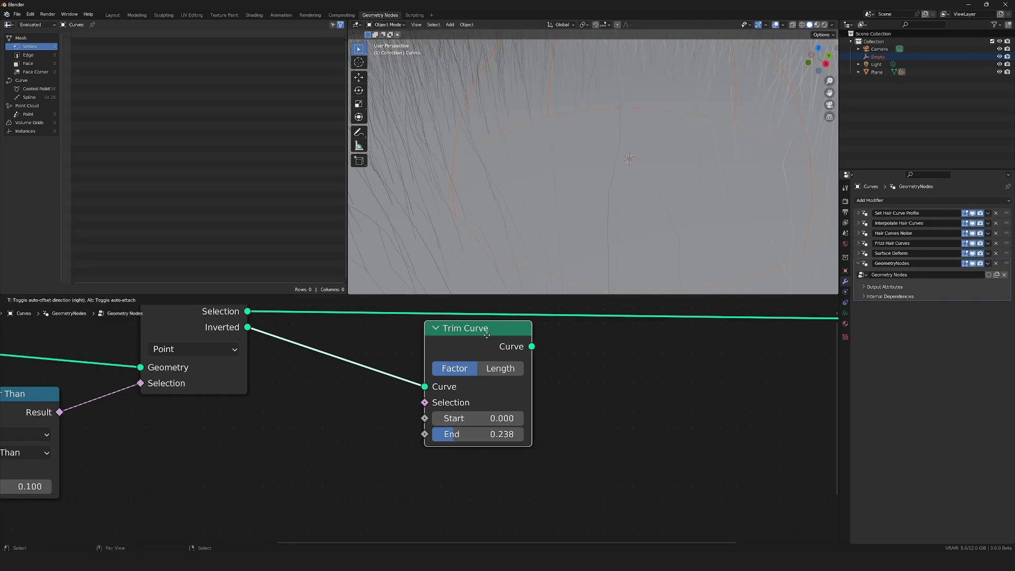
key(y)
click(486, 464)
middle_drag(486, 464, 488, 411)
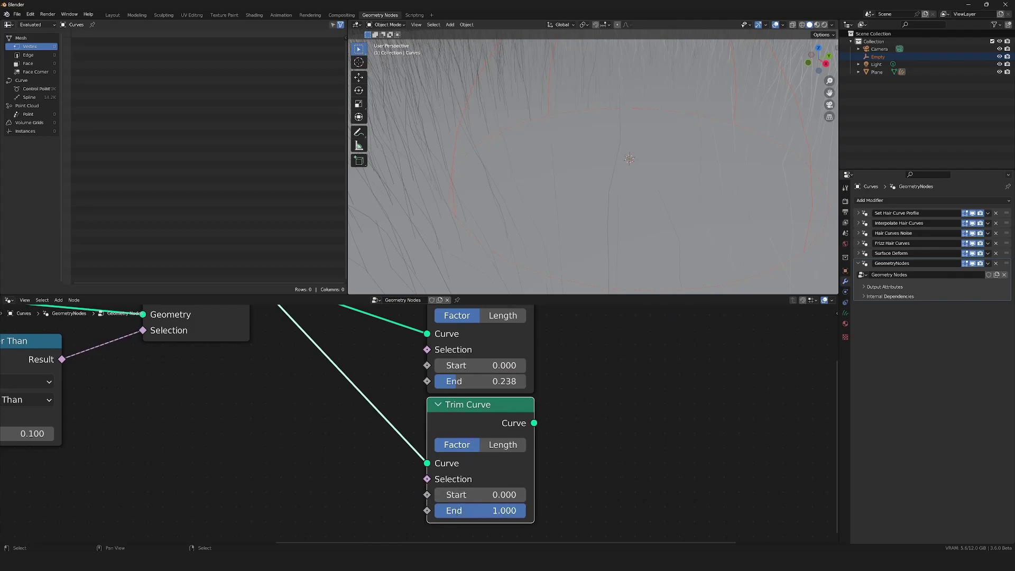
key(BackSpace)
- Add a Value node that feeds the End input of the upper Trim Curve
scroll(394, 375, down, 3)
middle_drag(391, 377, 435, 408)
drag(462, 411, 362, 420)
text(value)
key(Return)
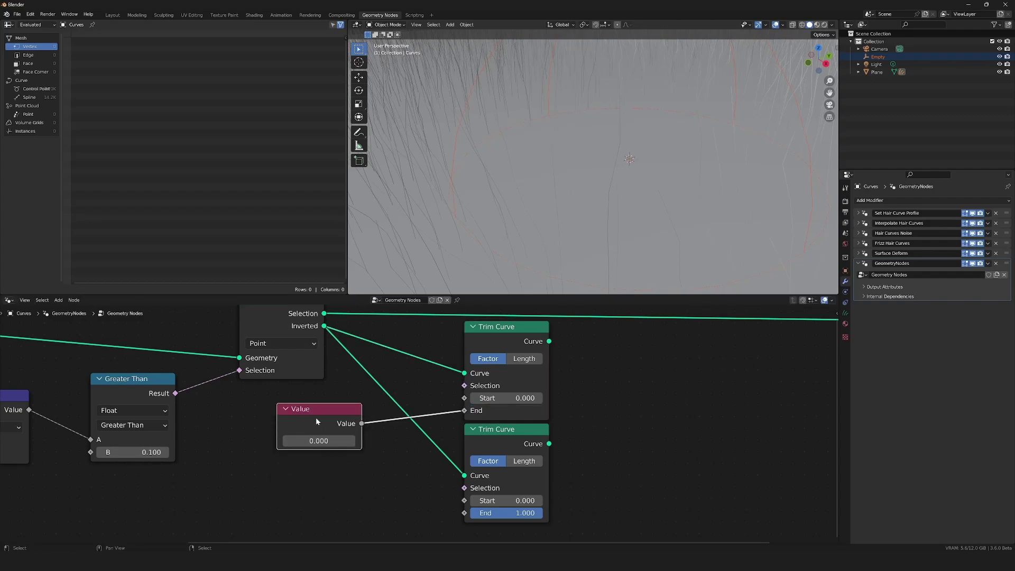
- Label the Value node "cut length" and set its value to 0.2
key(F2)
text(cut length)
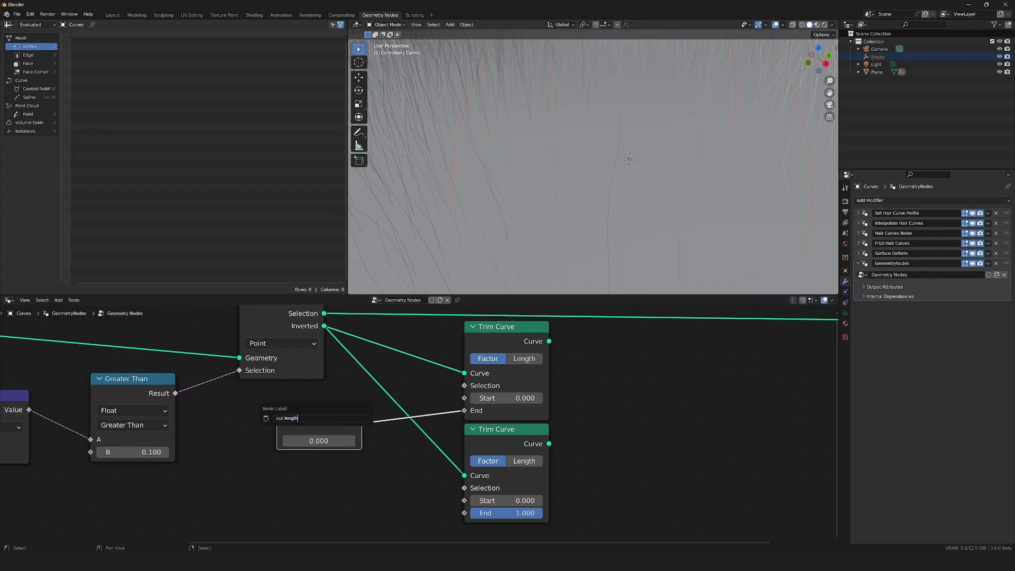
key(Return)
click(318, 440)
text(0.2)
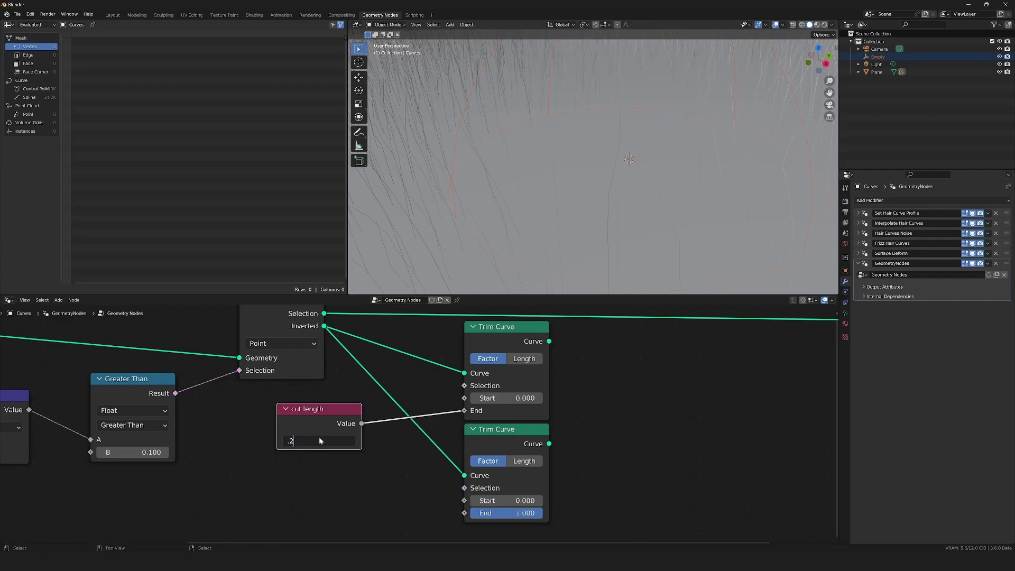
key(Return)
- Link the cut length value to the Start input of the lower Trim Curve
drag(361, 423, 465, 502)
scroll(463, 412, down, 1)
scroll(456, 412, up, 2)
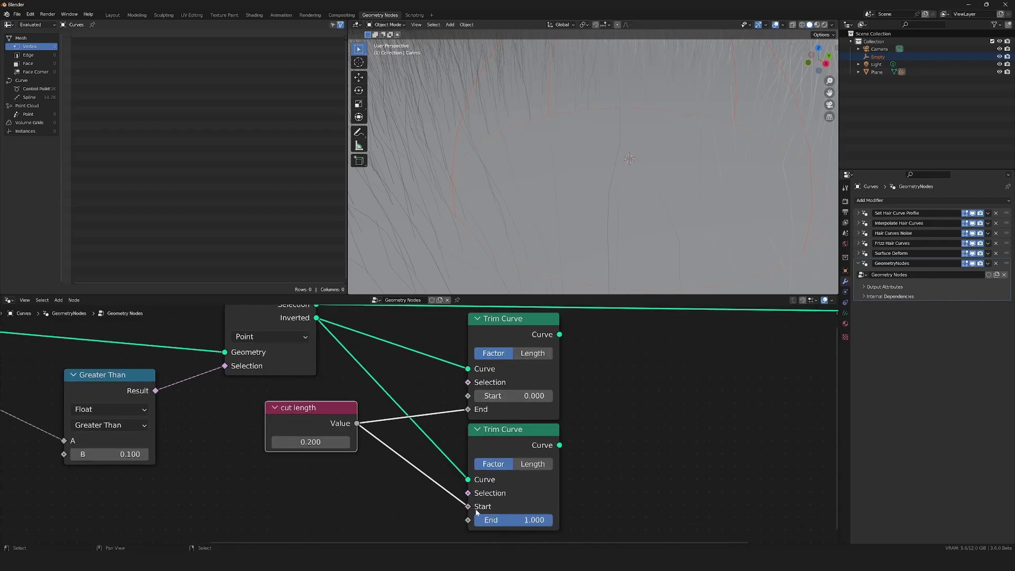
- Feed Group Output from the upper Trim Curve to check the stubs, and switch it to the lower Trim Curve to check the tips
scroll(560, 452, down, 3)
scroll(443, 443, up, 1)
drag(409, 403, 668, 389)
middle_drag(594, 209, 577, 170)
middle_drag(426, 497, 414, 450)
drag(396, 442, 653, 335)
middle_drag(642, 222, 625, 243)
scroll(379, 368, down, 1)
middle_drag(379, 367, 378, 375)
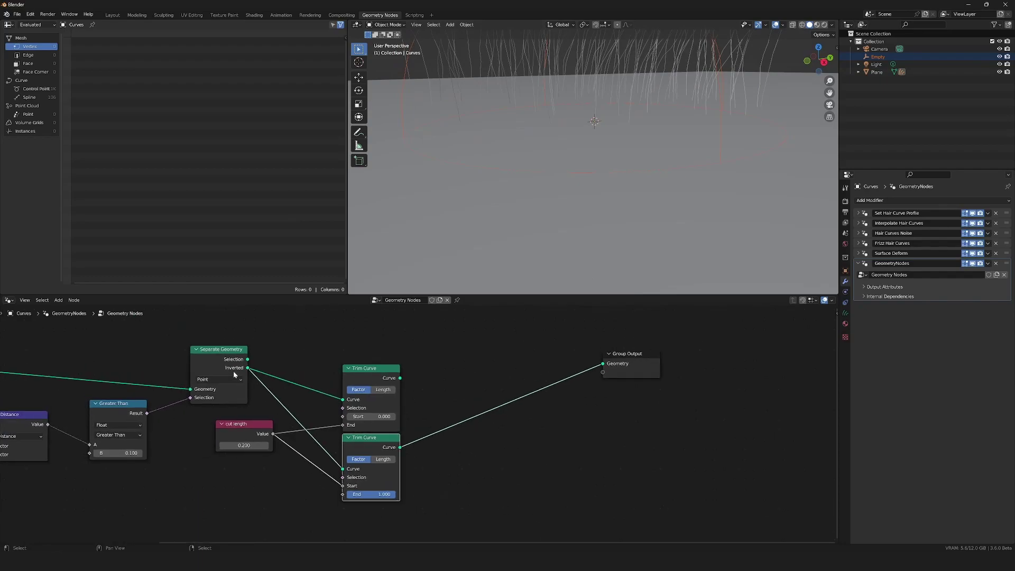
- Insert a Join Geometry node before Group Output that combines the Separate Geometry Selection output with both Trim Curve outputs
drag(247, 359, 491, 348)
text(join)
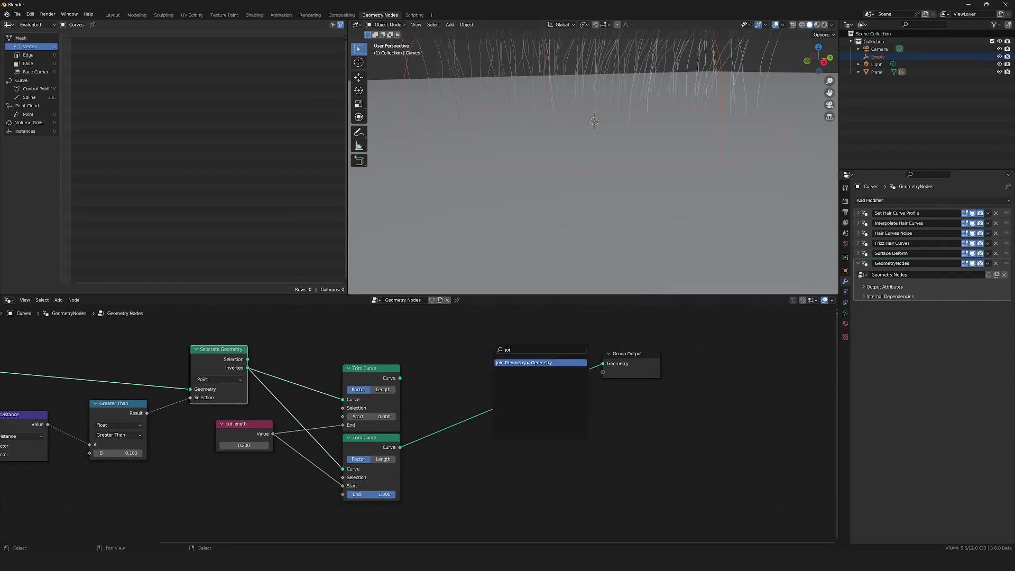
key(Return)
click(486, 340)
drag(399, 378, 506, 357)
ctrl+drag(400, 447, 620, 365)
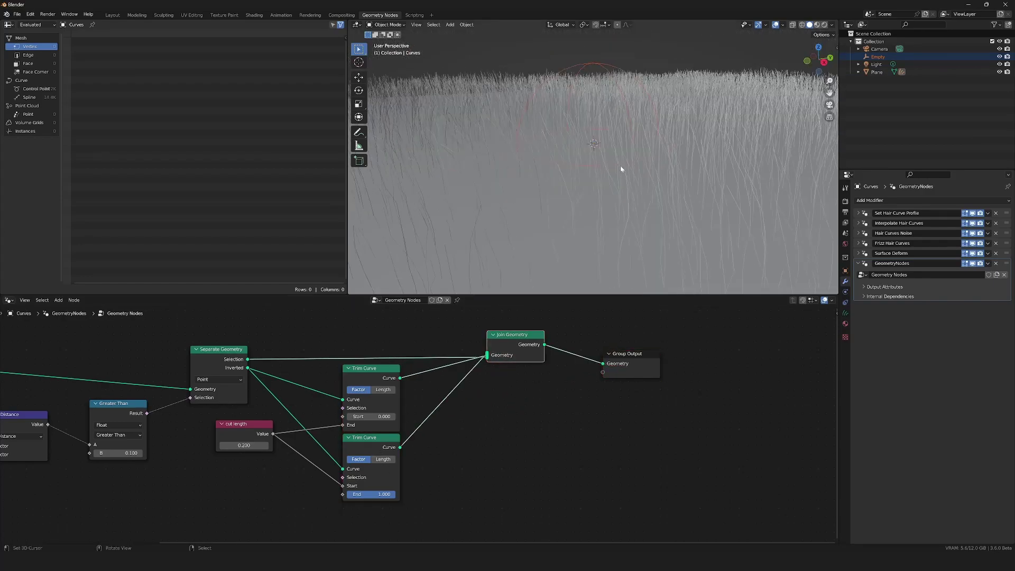
- Move the Join Geometry and Group Output nodes together to the right, away from the Trim Curve nodes
drag(684, 324, 510, 400)
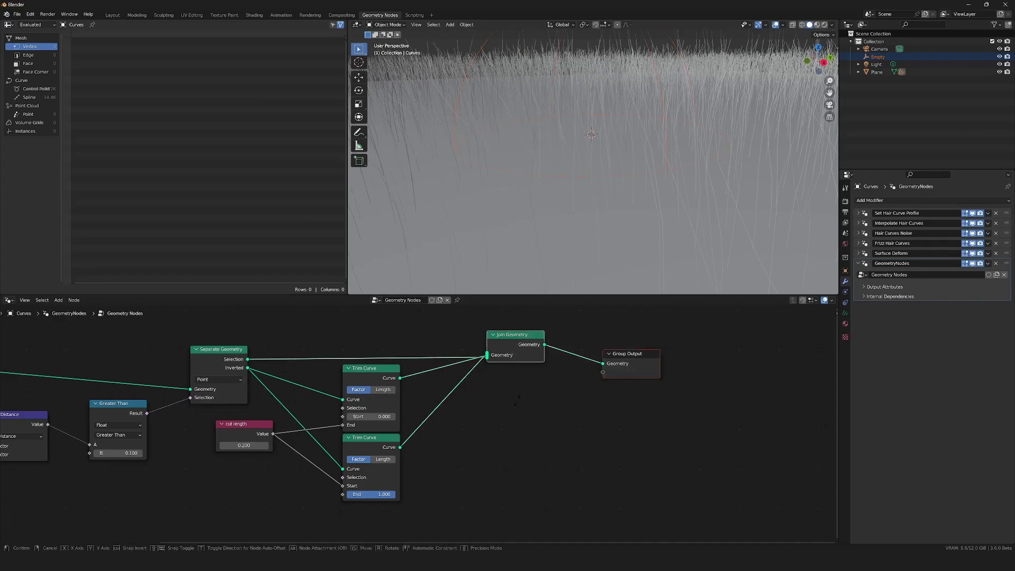
key(shift+equal)
key(g)
click(632, 397)
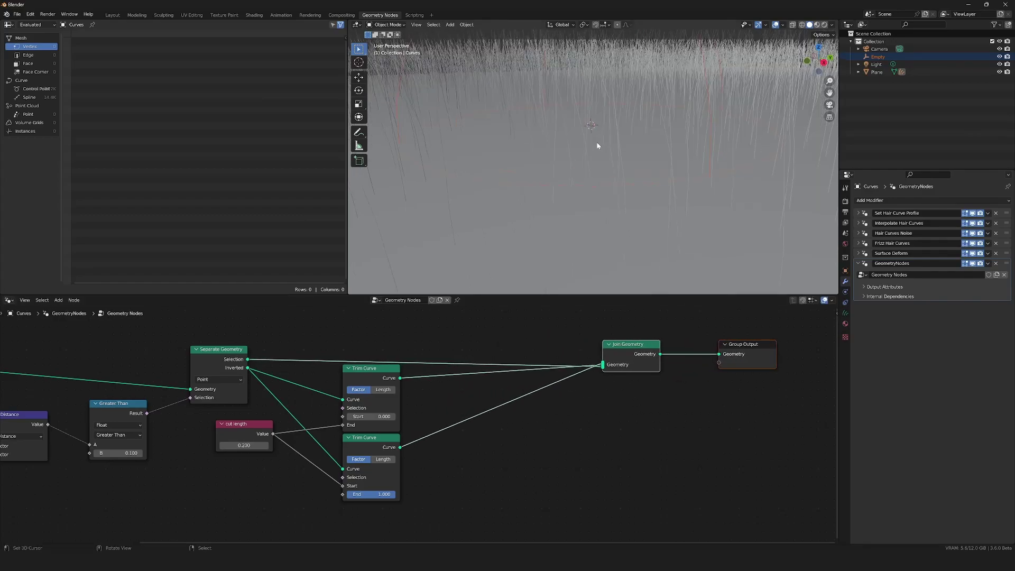
- Insert a Set Position node on the link between the lower Trim Curve and Join Geometry
scroll(597, 144, down, 1)
scroll(528, 396, up, 1)
click(344, 452)
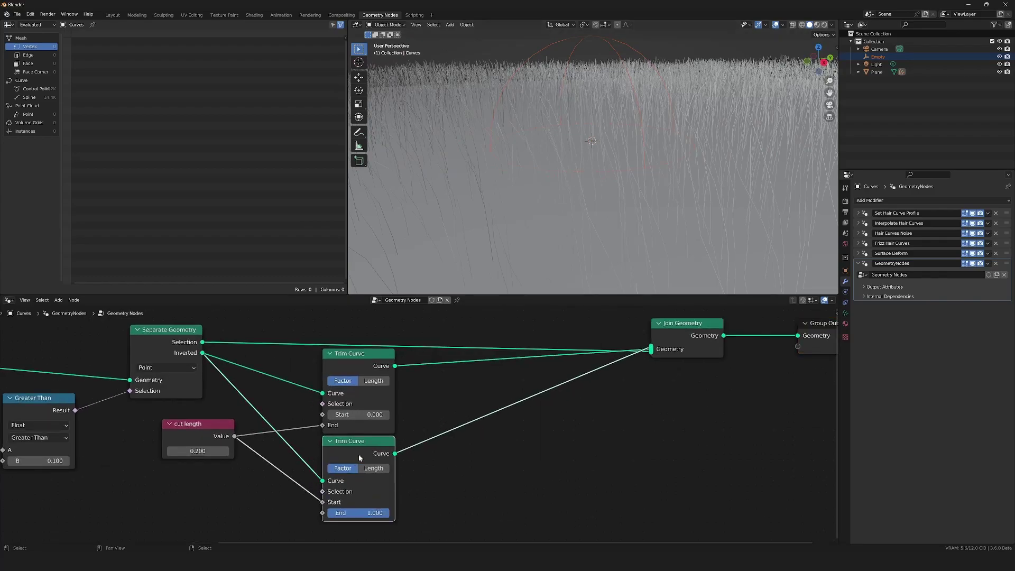
scroll(623, 145, down, 1)
scroll(620, 147, up, 2)
scroll(515, 448, up, 1)
key(shift+a)
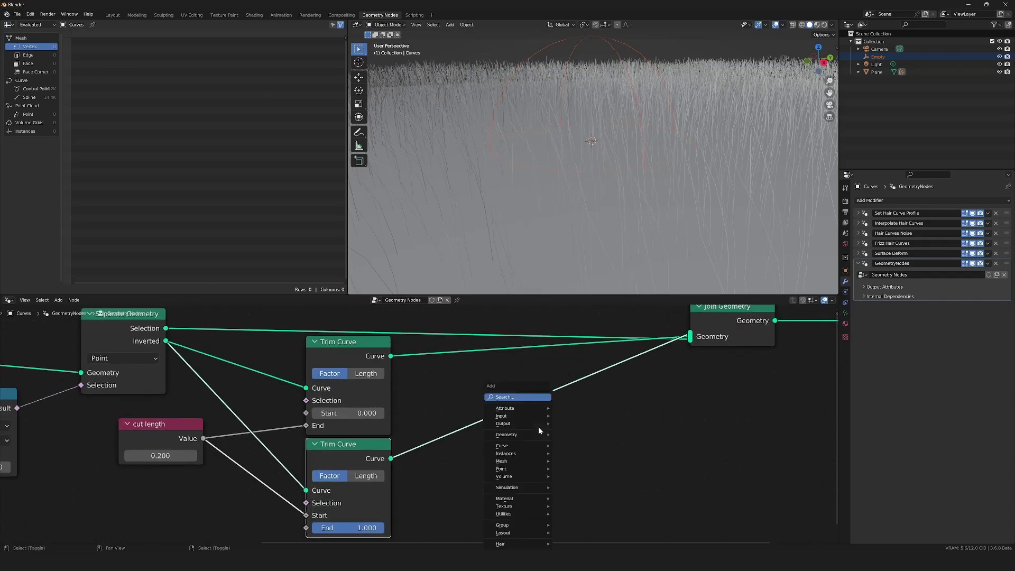
text(se)
key(Down)
key(Down)
key(Down)
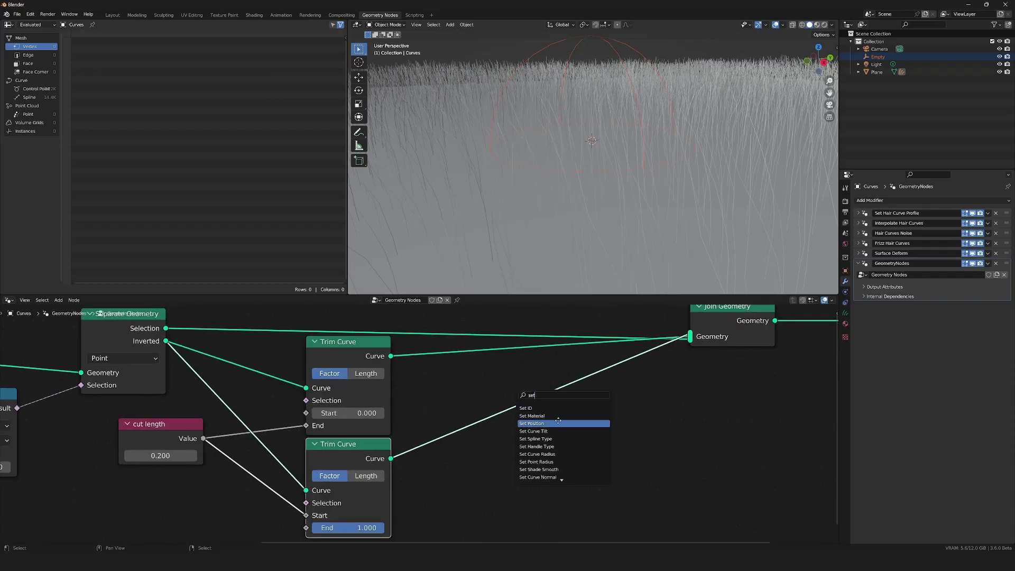
key(Return)
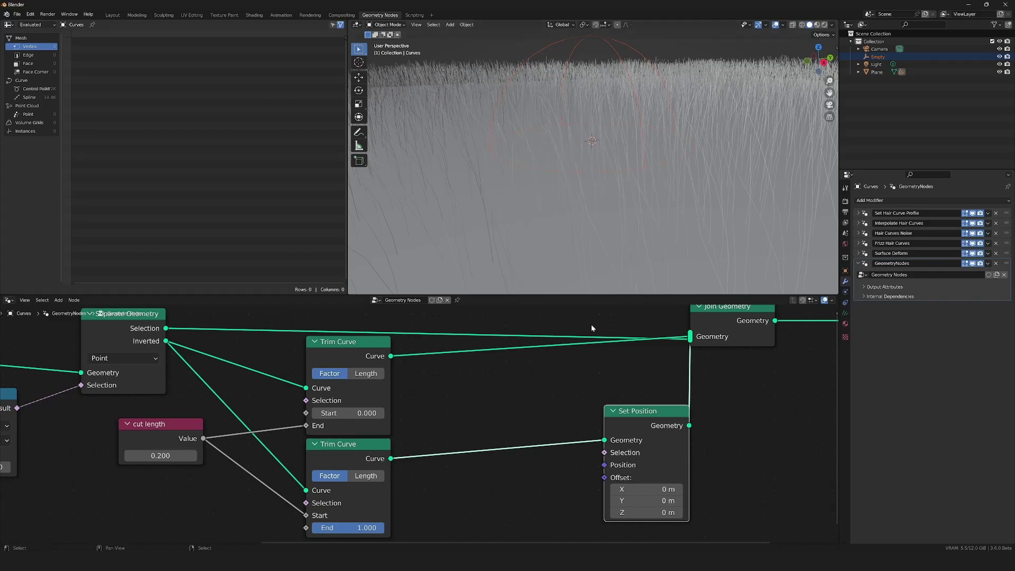
- Shift Join Geometry and Group Output further right to clear space beside Set Position
scroll(583, 302, down, 2)
drag(757, 327, 630, 388)
drag(613, 349, 727, 346)
scroll(590, 452, up, 2)
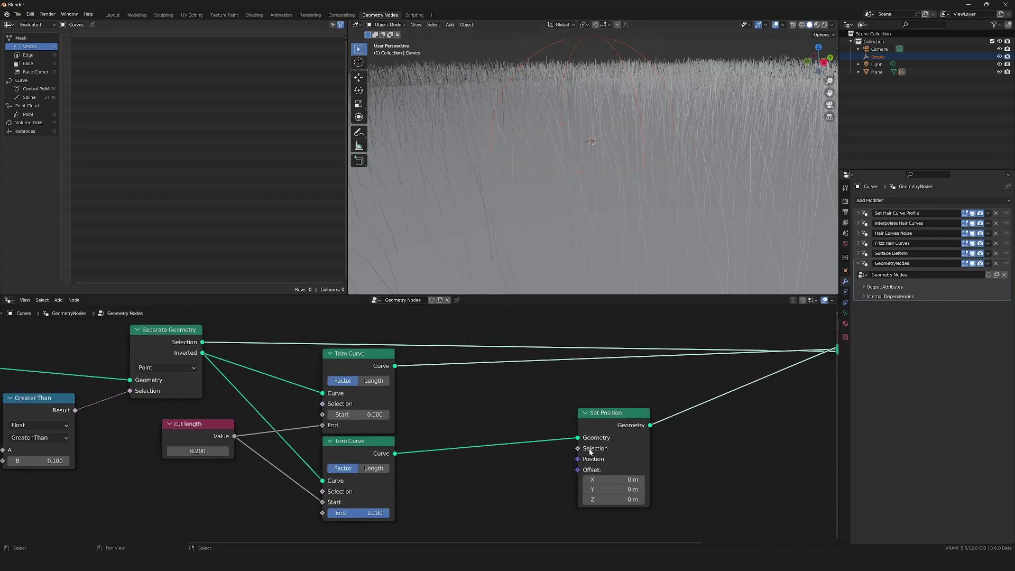
- Add a Vector Rotate node that drives the Position input of Set Position
scroll(590, 452, up, 2)
drag(635, 471, 495, 458)
text(vec)
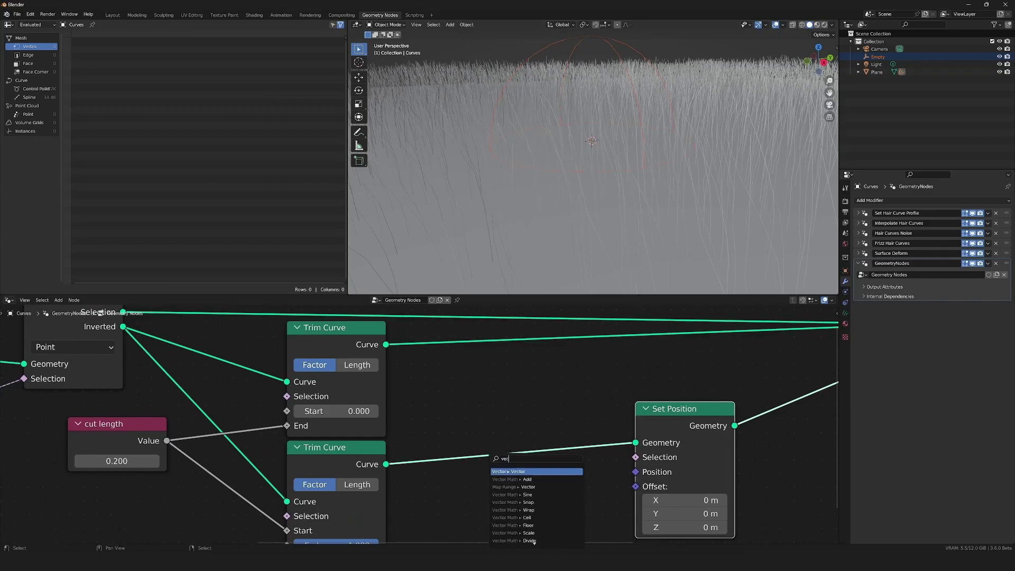
text(to ro)
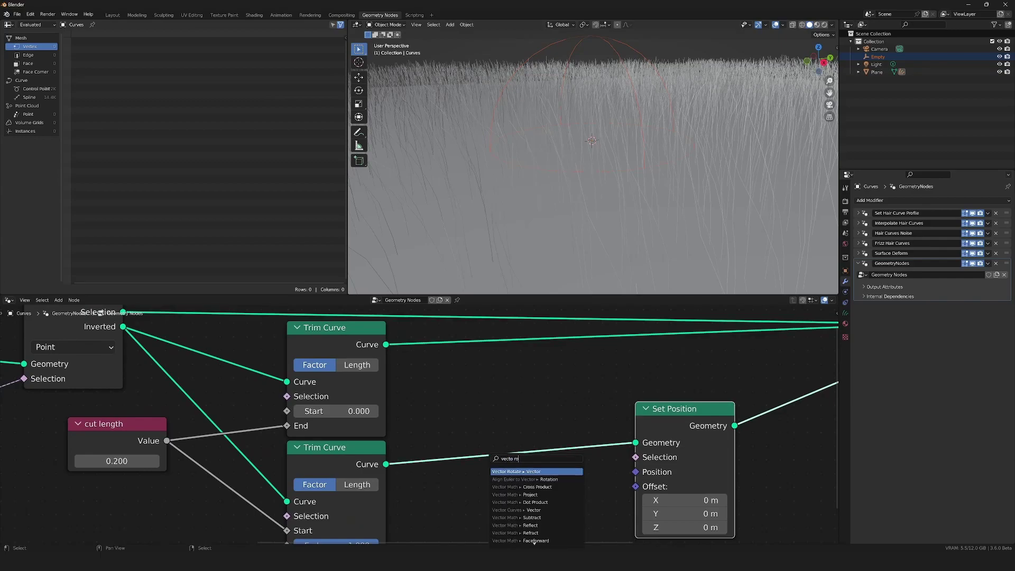
key(Return)
click(579, 383)
- Move the Vector Rotate and Set Position nodes to the right, away from the lower Trim Curve
scroll(579, 383, down, 1)
scroll(579, 383, down, 1)
drag(630, 336, 486, 435)
key(g)
click(555, 425)
- Add a Position node that feeds the Vector input of Vector Rotate
text(osit)
key(Return)
click(479, 433)
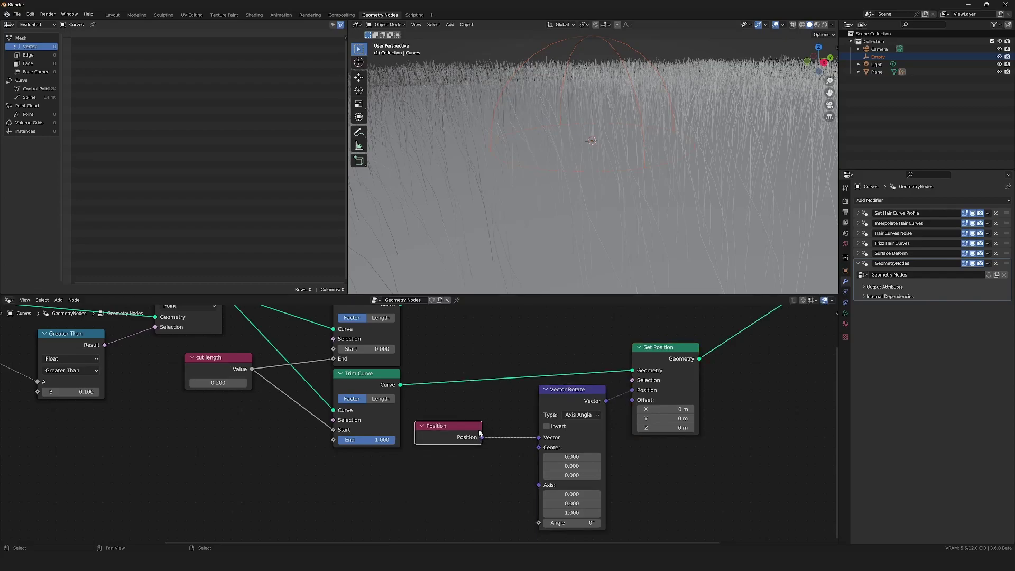
- Shift Vector Rotate and Set Position further right to leave a gap after the new Position node
scroll(527, 448, up, 1)
click(600, 445)
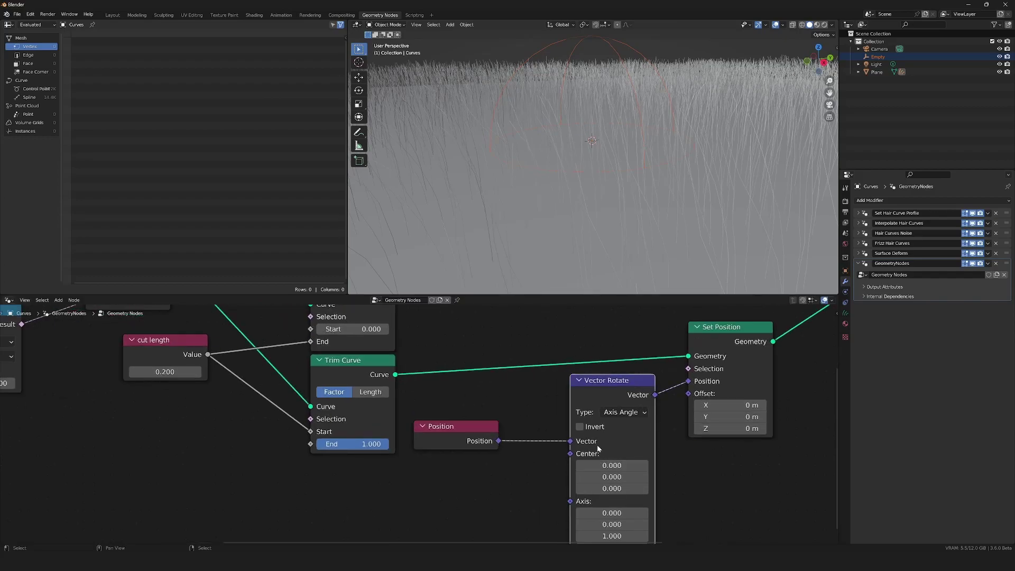
scroll(506, 451, down, 2)
drag(674, 331, 573, 441)
key(g)
click(612, 440)
- Duplicate the spline Evaluate on Domain node beside Vector Rotate, feeding it from Position and linking its Value to the rotation Center
scroll(492, 432, down, 5)
middle_drag(268, 404, 385, 423)
scroll(350, 412, up, 3)
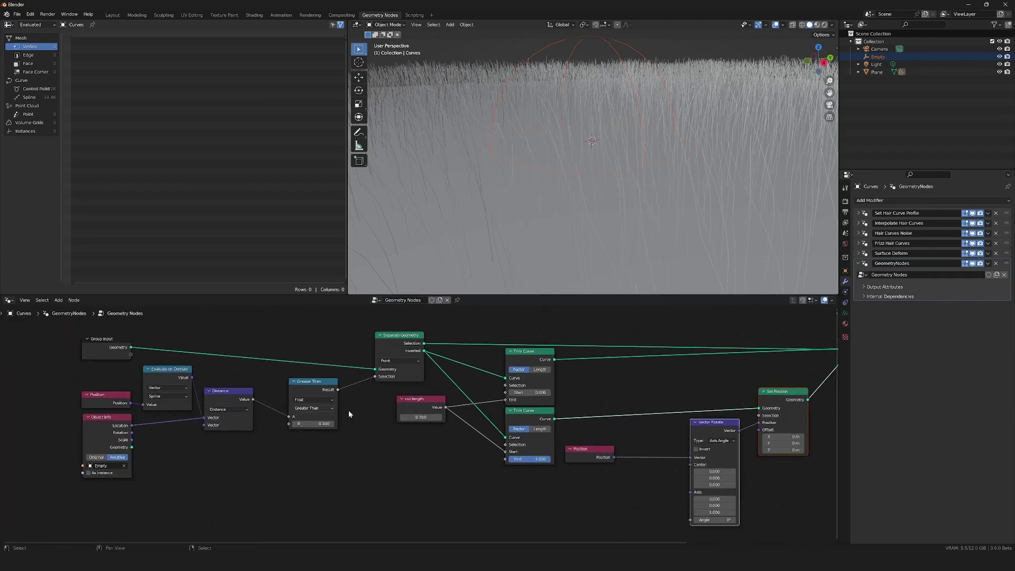
click(161, 373)
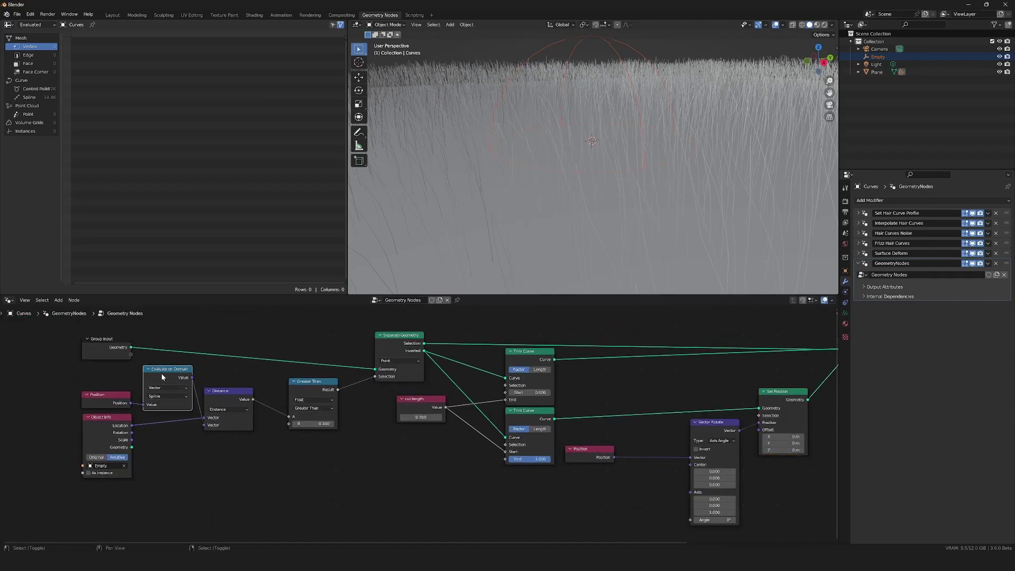
key(shift+d)
click(641, 467)
drag(614, 457, 627, 500)
drag(677, 472, 694, 467)
scroll(697, 470, up, 5)
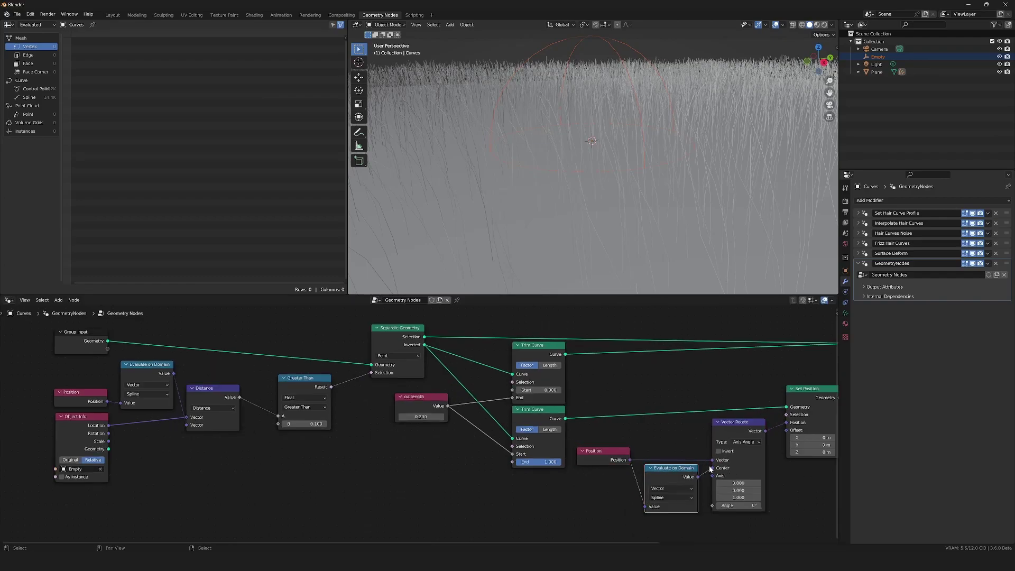
- Set the Vector Rotate axis to 0, 1, 0 and its angle to 90°
click(596, 493)
text(0)
key(Return)
click(595, 479)
text(1)
key(Tab)
key(Tab)
text(90)
key(Return)
- Select the spherical empty in the viewport and lock its Z location
middle_drag(592, 132, 553, 170)
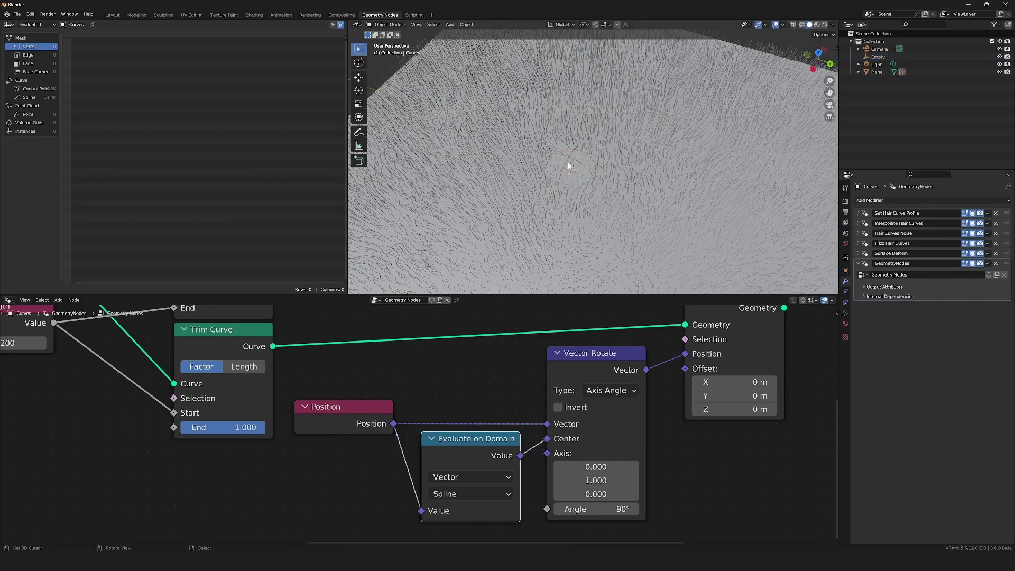
click(569, 163)
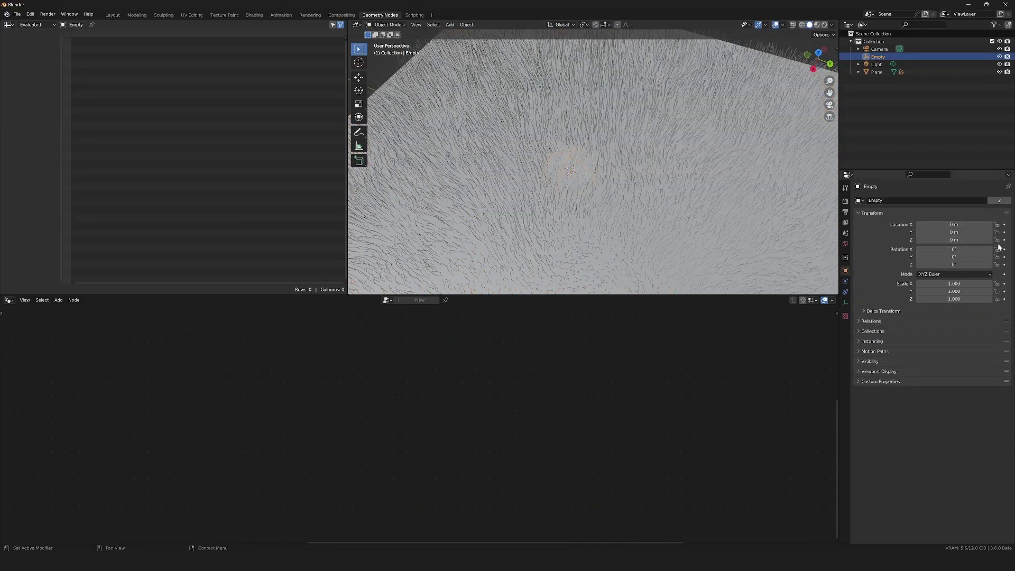
- Select the hair curves, pin their node tree in the node editor, and reselect the spherical empty
click(645, 187)
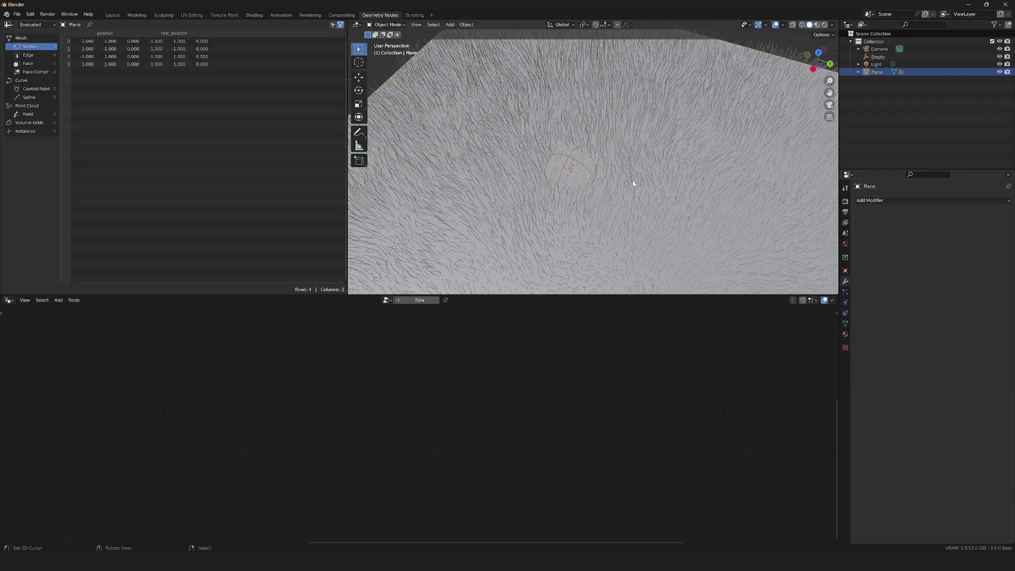
click(604, 171)
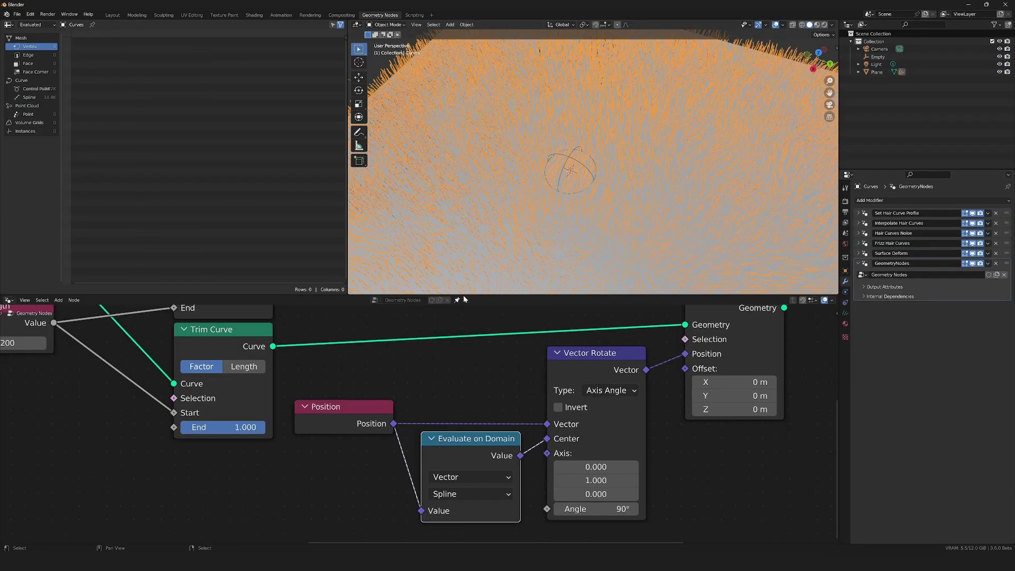
click(584, 153)
middle_drag(584, 154, 532, 164)
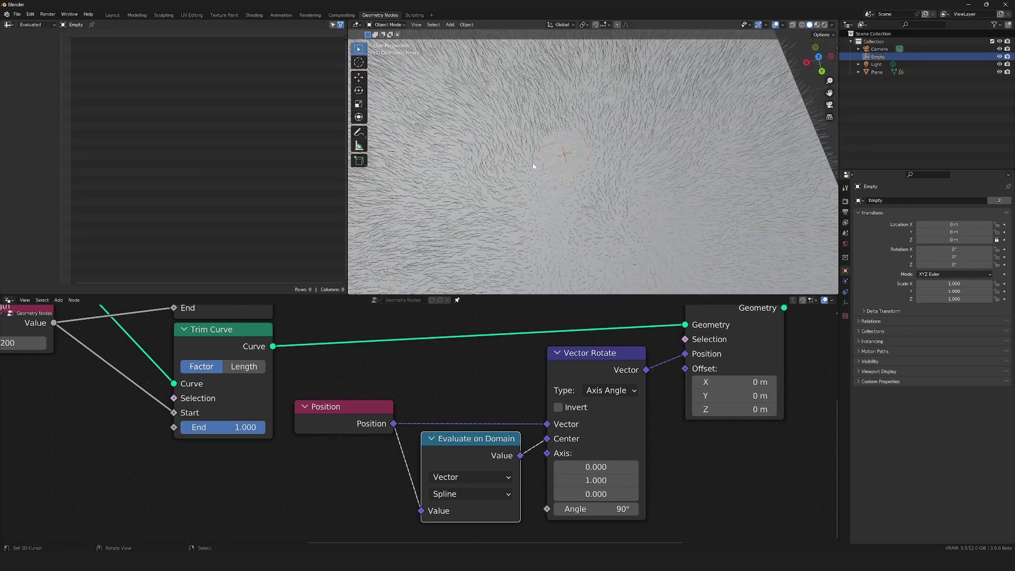
- Move the spherical empty to about X 0.36 m, Y -0.15 m and check the cut grass around it from the side
key(g)
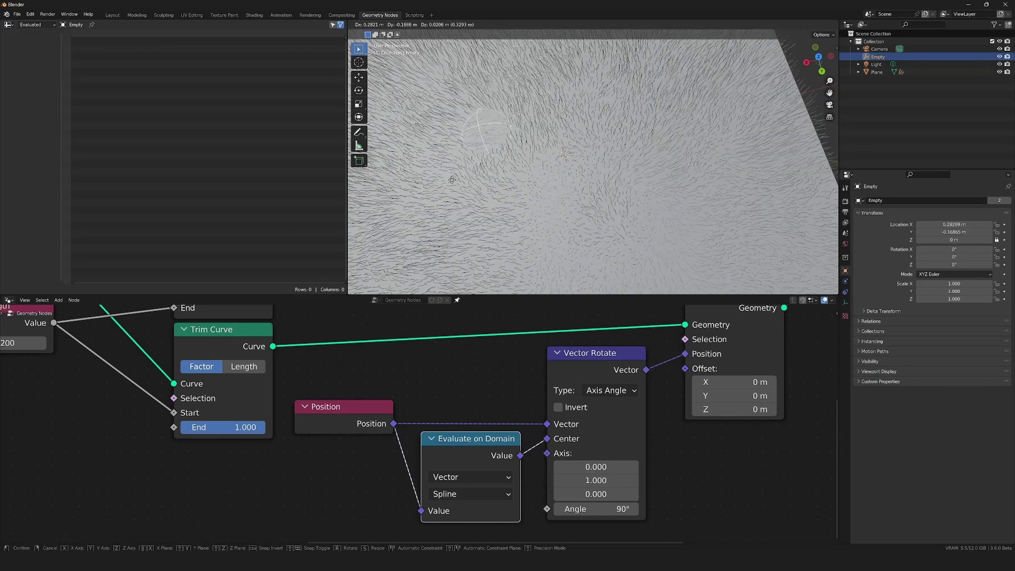
click(468, 140)
middle_drag(468, 140, 558, 166)
scroll(529, 243, up, 2)
scroll(507, 225, down, 3)
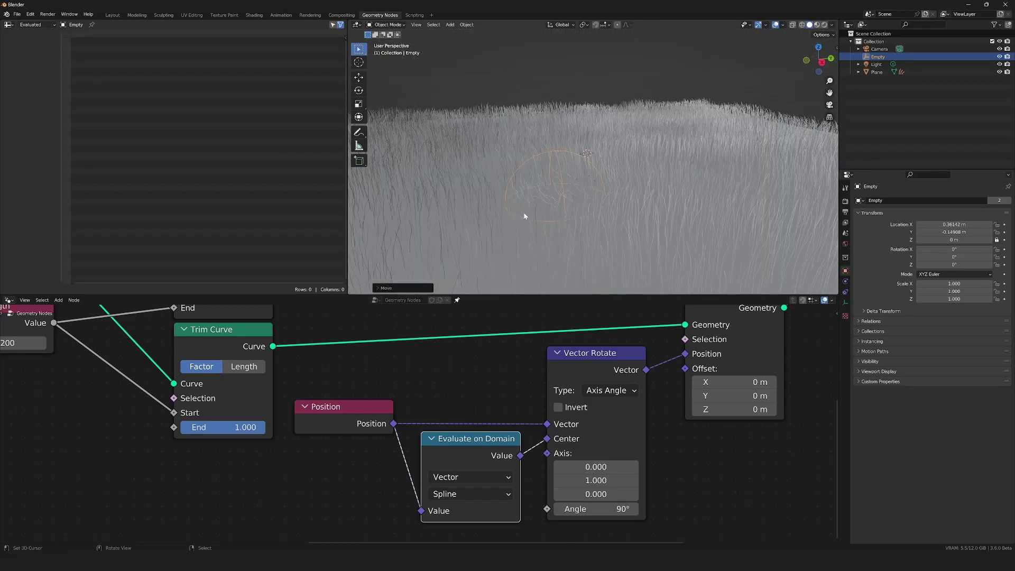
- Collapse the spline Evaluate on Domain node beside Vector Rotate, and move the empty to about X -0.28 m, Y 0.16 m
click(431, 439)
key(Home)
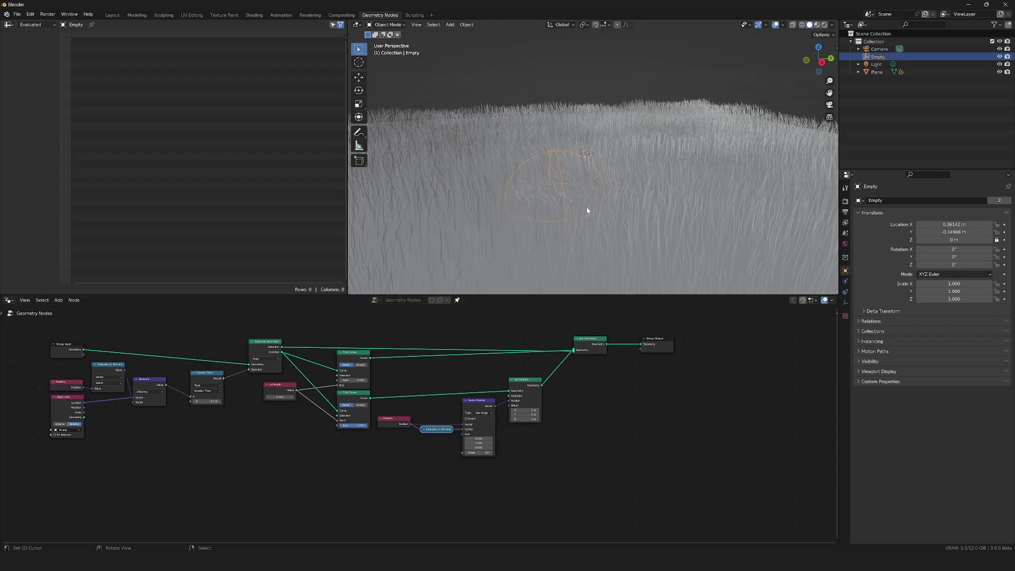
middle_drag(506, 206, 533, 258)
drag(533, 257, 617, 136)
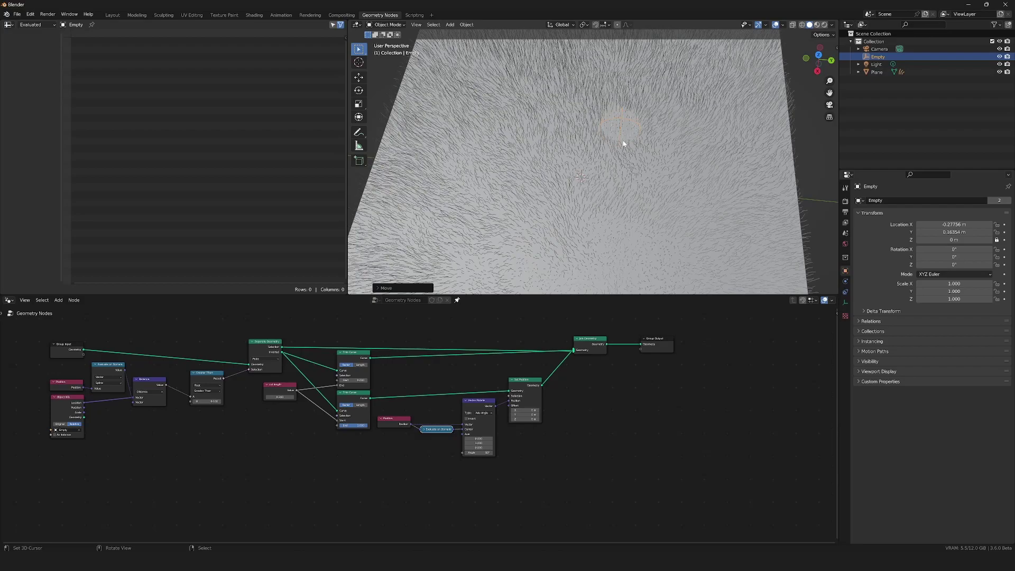
- Add a Simulation Zone above the node tree and spread its input and output nodes apart across the tree
scroll(599, 351, down, 3)
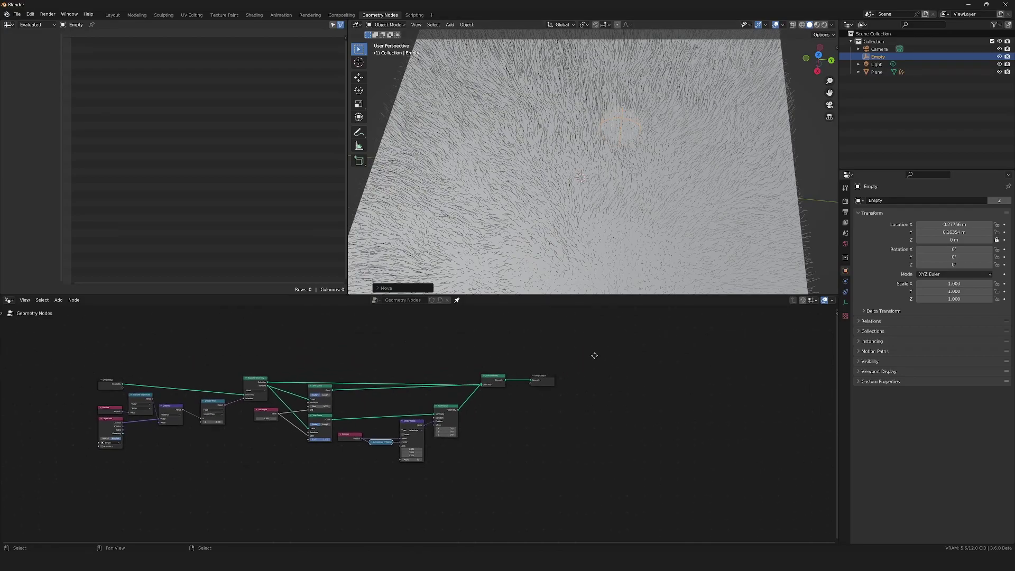
middle_drag(600, 350, 539, 378)
key(shift+a)
mouse_move(497, 485)
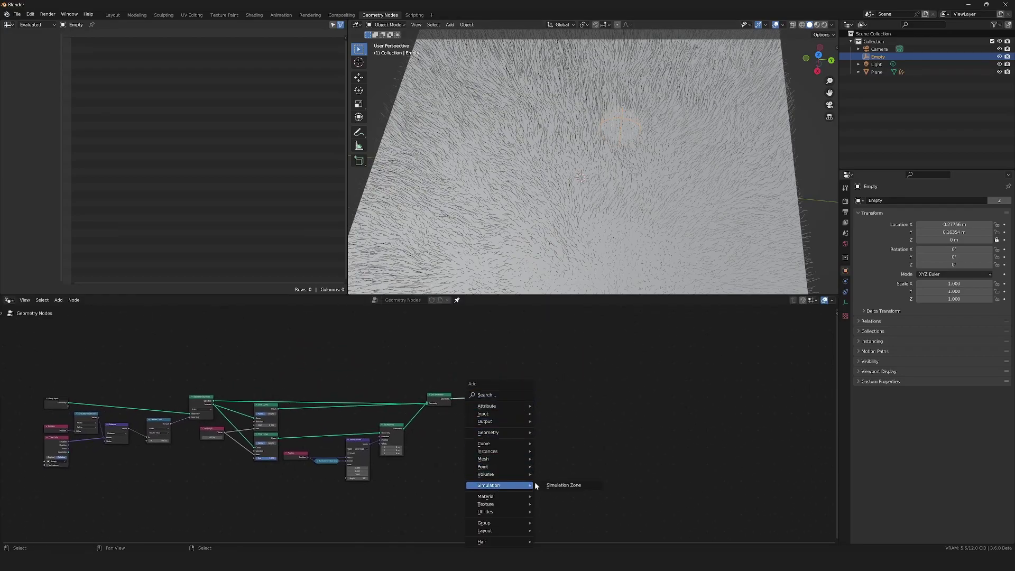
click(562, 485)
click(173, 348)
drag(202, 356, 496, 354)
- Link Group Input's Geometry to Simulation Input, and Simulation Input's Geometry to Separate Geometry
scroll(211, 393, up, 1)
scroll(401, 397, up, 2)
middle_drag(212, 393, 257, 404)
scroll(288, 406, up, 2)
alt+right_drag(186, 410, 296, 345)
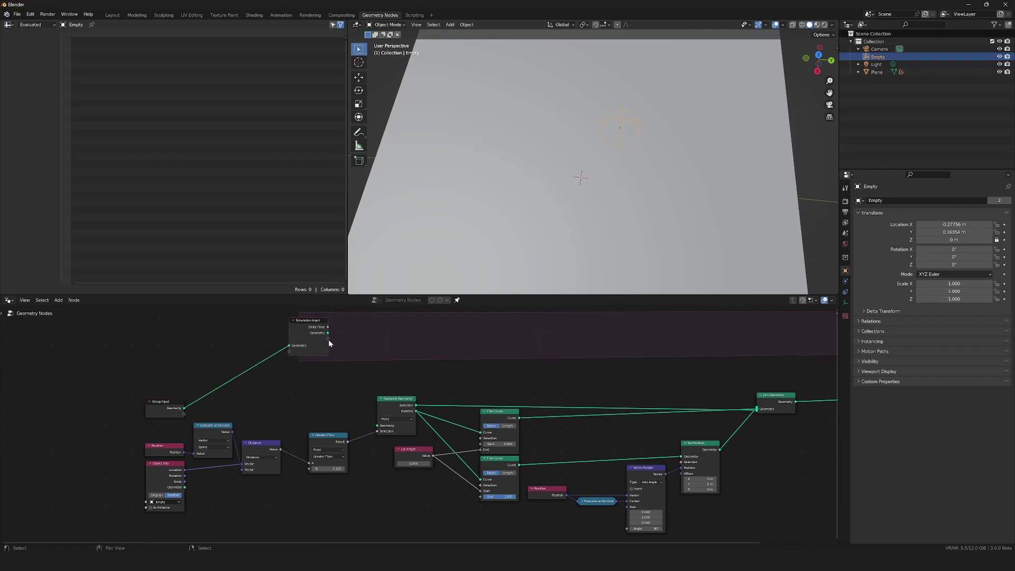
drag(324, 334, 384, 414)
- Disconnect Join Geometry from Group Output, move Group Output beyond the simulation zone, and feed it from Simulation Output's Geometry
scroll(605, 367, down, 2)
middle_drag(605, 368, 244, 384)
scroll(397, 408, up, 5)
middle_drag(394, 408, 453, 421)
scroll(394, 437, up, 3)
middle_drag(394, 436, 442, 464)
click(499, 442)
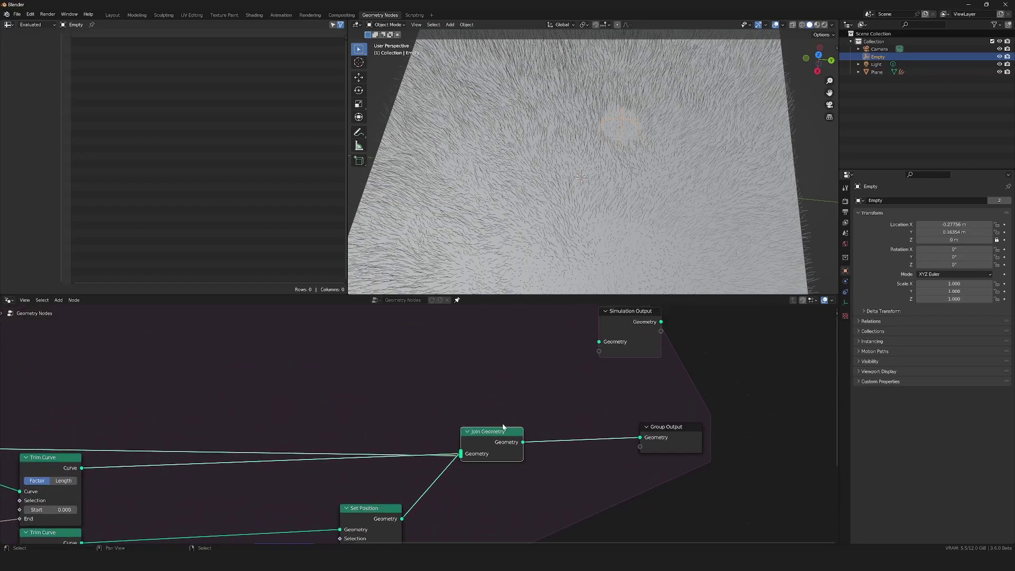
ctrl+right_drag(599, 430, 612, 451)
drag(675, 429, 777, 379)
drag(660, 321, 742, 387)
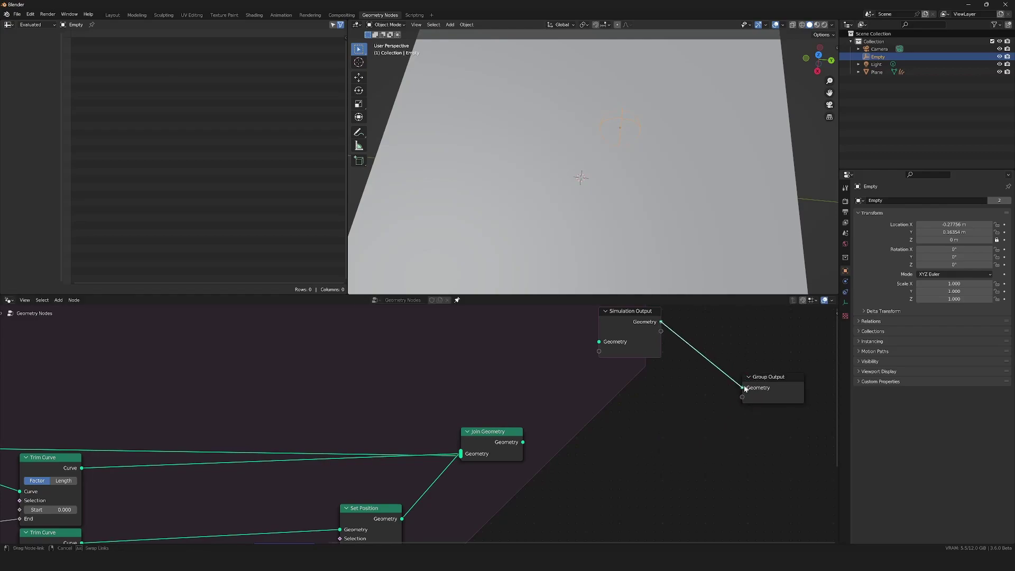
- Reroute Separate Geometry's Selection output from Join Geometry to Simulation Output's Geometry input
middle_drag(298, 443, 399, 472)
scroll(430, 447, down, 4)
middle_drag(314, 450, 356, 466)
scroll(365, 470, up, 1)
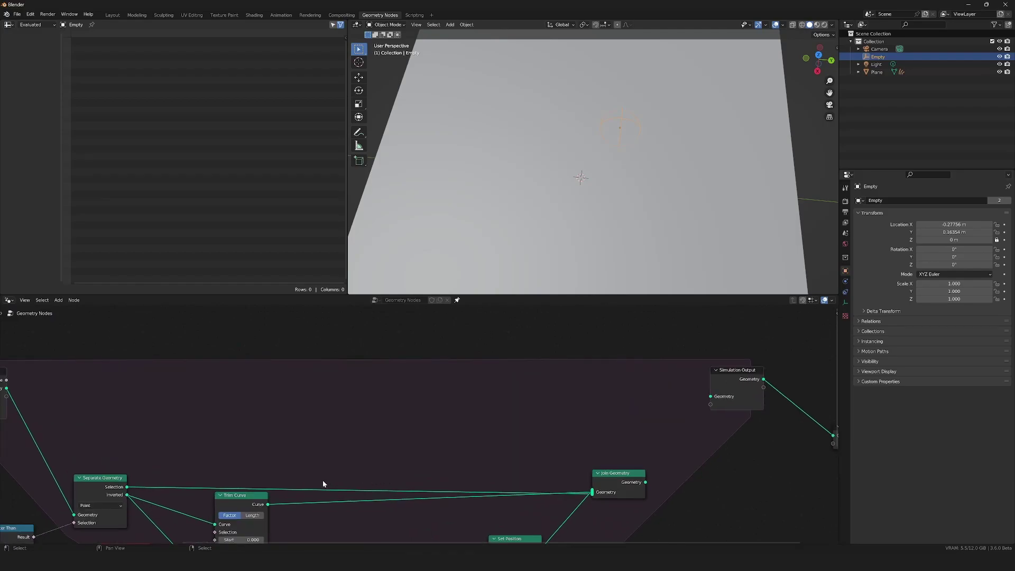
ctrl+right_drag(332, 483, 328, 501)
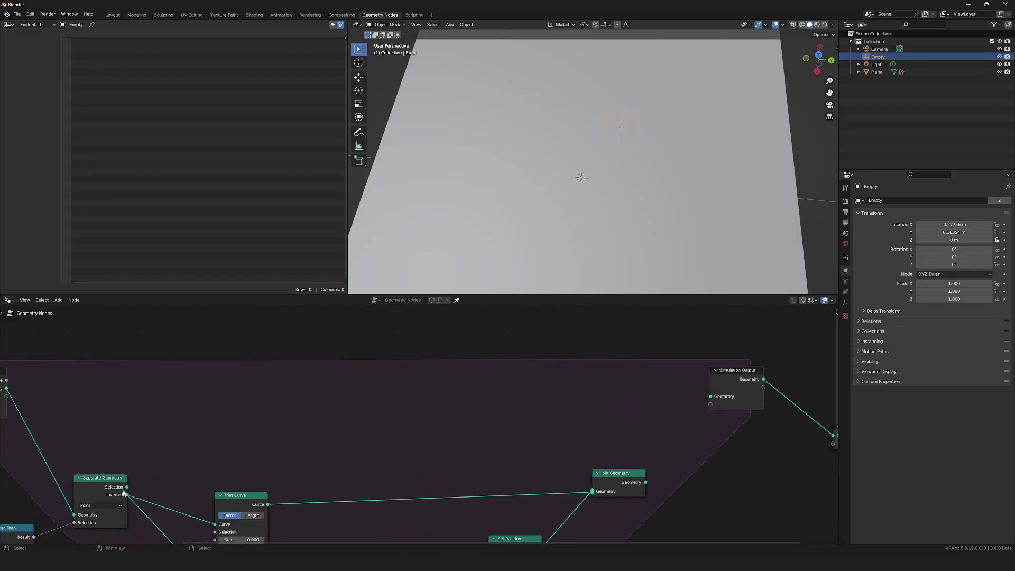
drag(126, 487, 730, 385)
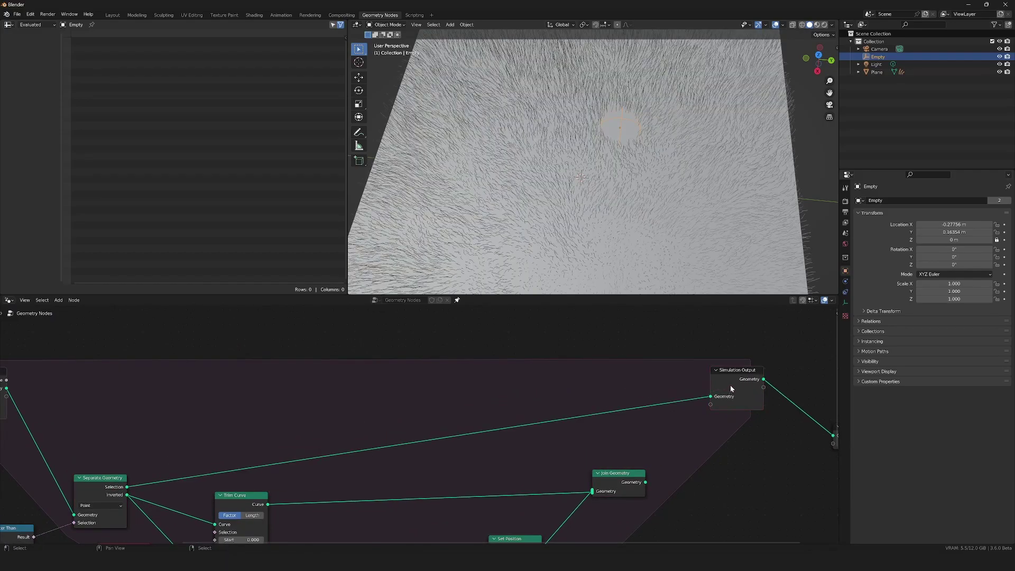
- Rename the simulation's geometry state item to Uncut grass
key(n)
double_click(782, 391)
text(U)
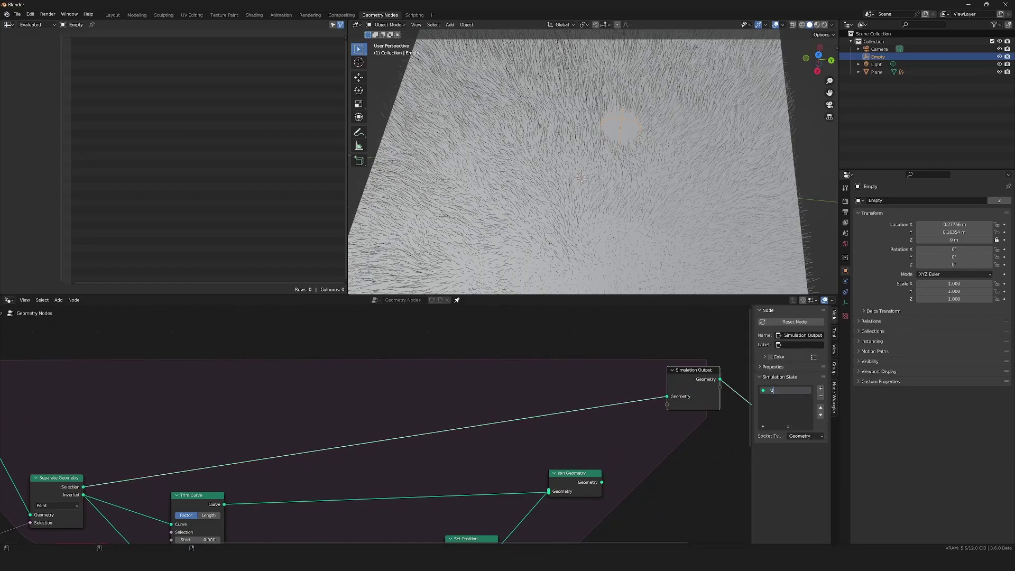
text(ncut grass)
key(Return)
- Reroute the upper Trim Curve from Join Geometry into a new Simulation Output state item named Short grass
middle_drag(439, 478, 409, 407)
scroll(375, 423, up, 3)
middle_drag(285, 424, 309, 469)
scroll(267, 453, down, 2)
ctrl+right_drag(340, 449, 199, 459)
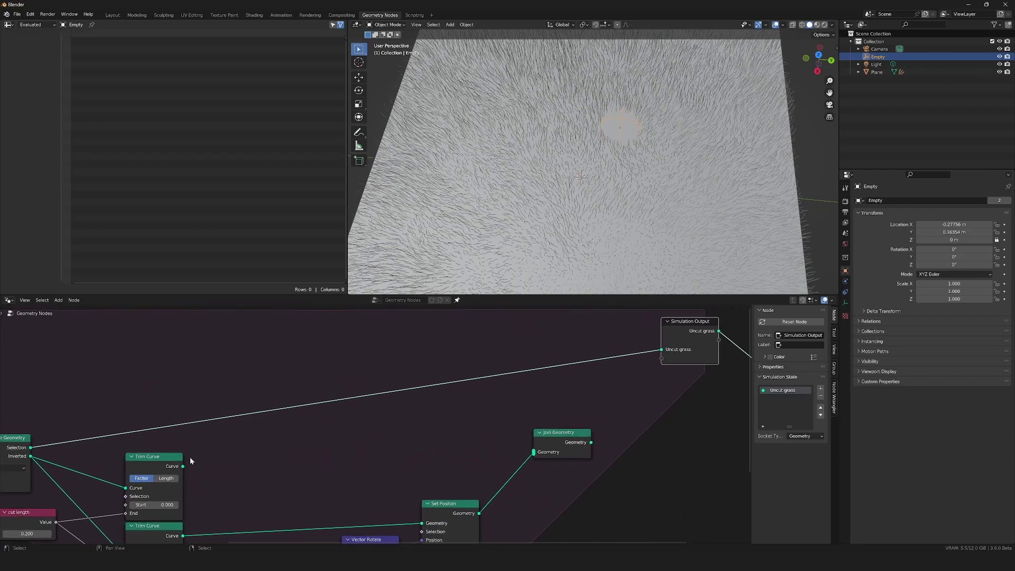
drag(182, 466, 689, 347)
double_click(778, 399)
text(Short grass)
key(Return)
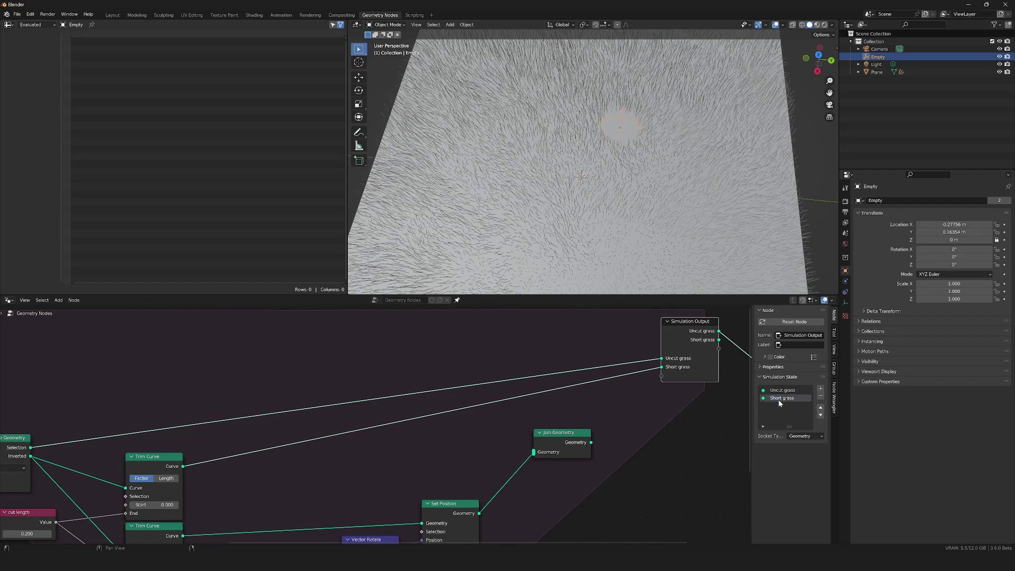
- Link Join Geometry into a new Simulation Output state item and name it Cut grass
middle_drag(337, 491, 346, 442)
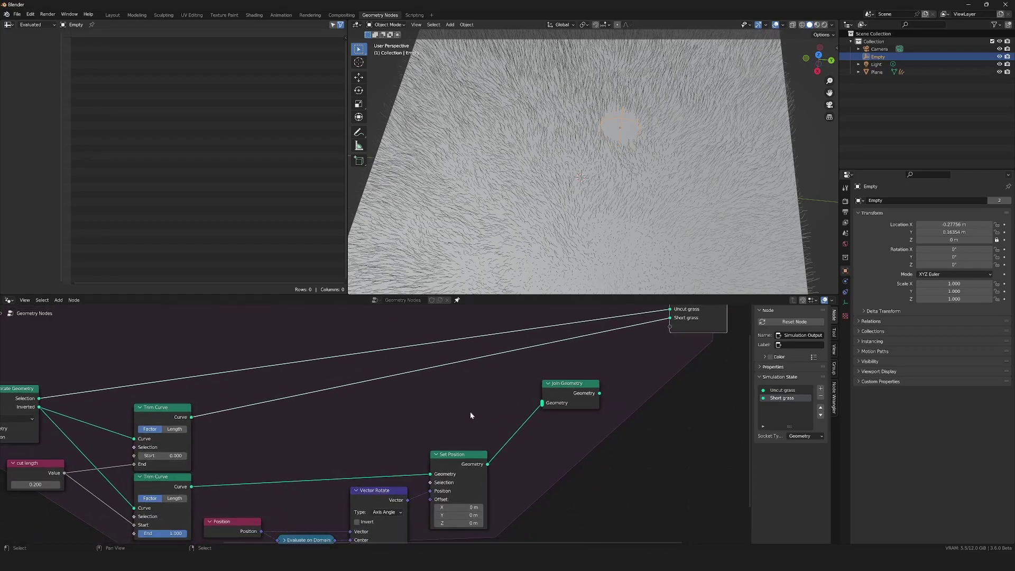
middle_drag(470, 412, 413, 403)
middle_drag(487, 398, 361, 467)
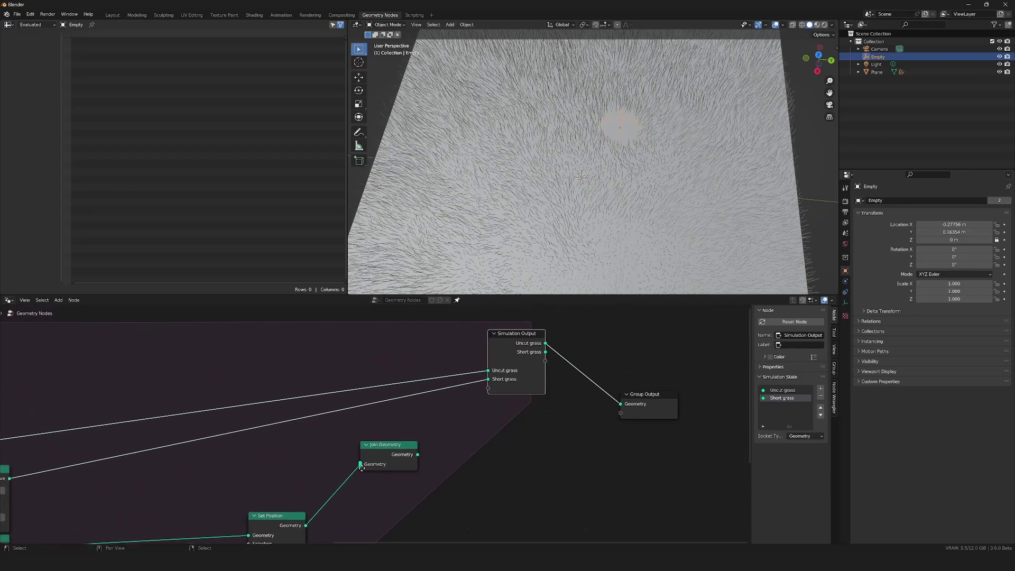
scroll(361, 467, up, 1)
drag(426, 462, 508, 383)
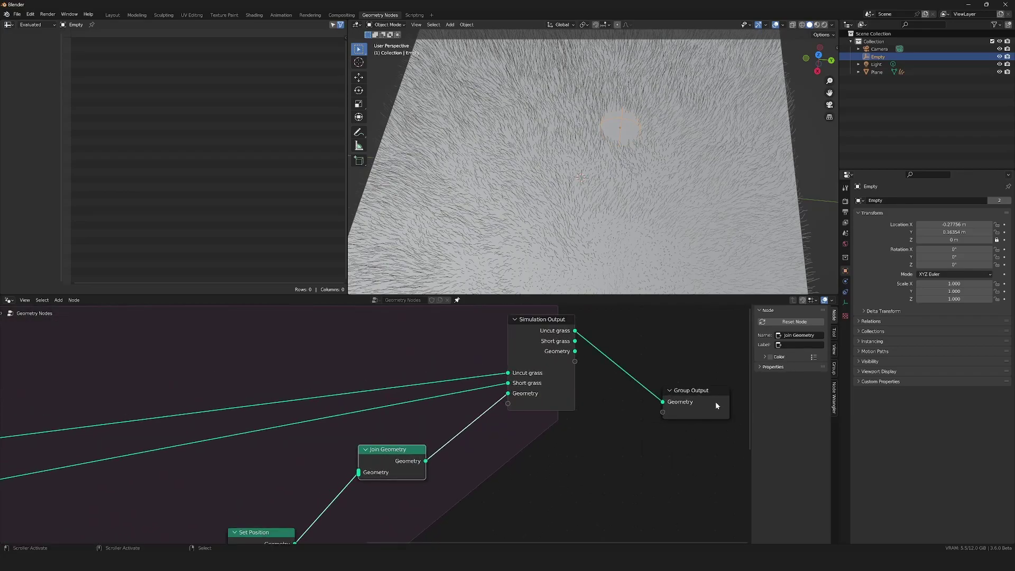
click(556, 395)
double_click(792, 408)
text(Cut grass)
key(Return)
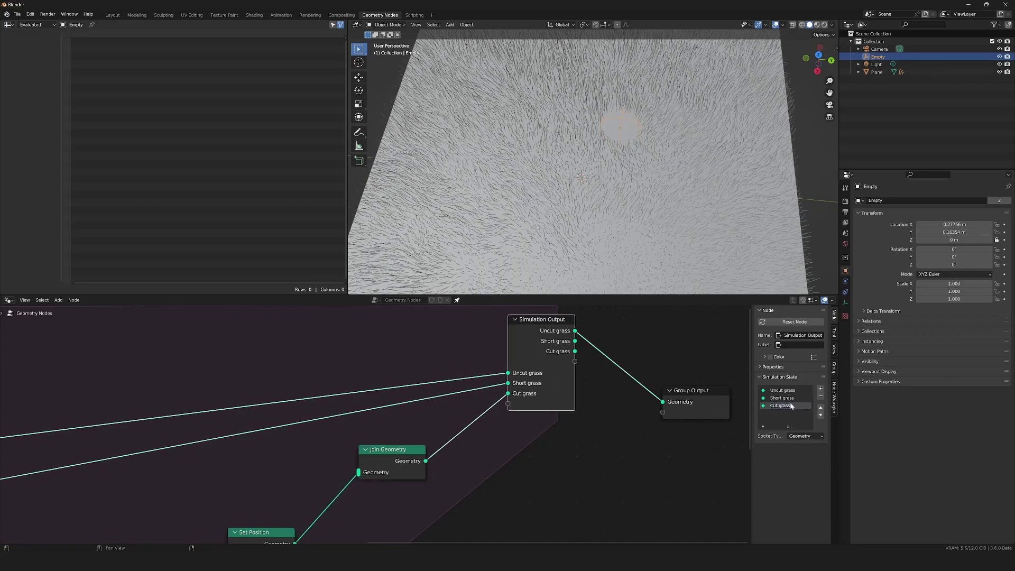
- Insert a duplicate Join Geometry on the link into Simulation Output's Short grass and feed it Simulation Input's Short grass too
scroll(632, 412, down, 3)
middle_drag(463, 435, 569, 458)
scroll(564, 449, down, 2)
scroll(530, 443, up, 2)
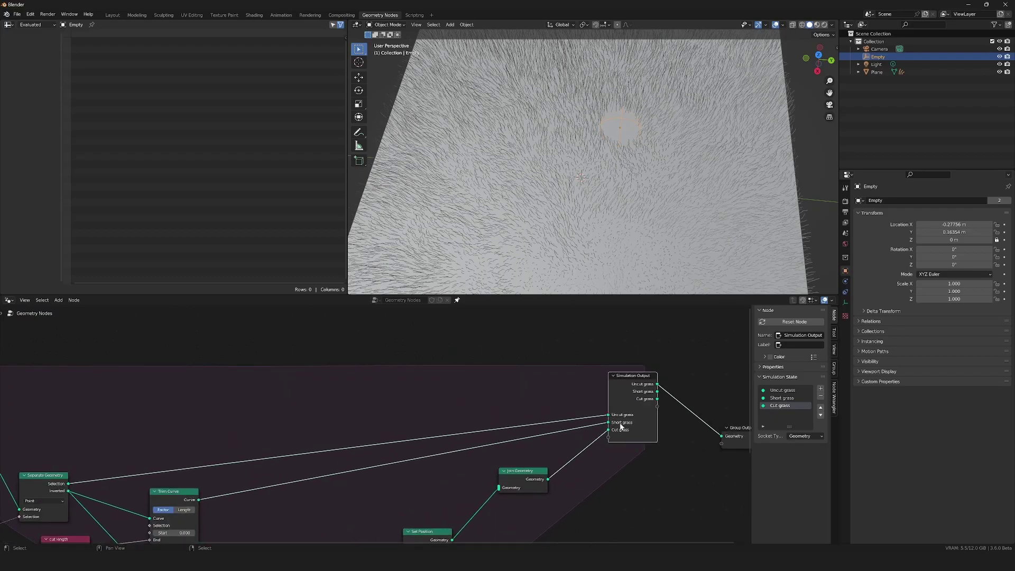
middle_drag(318, 467, 392, 467)
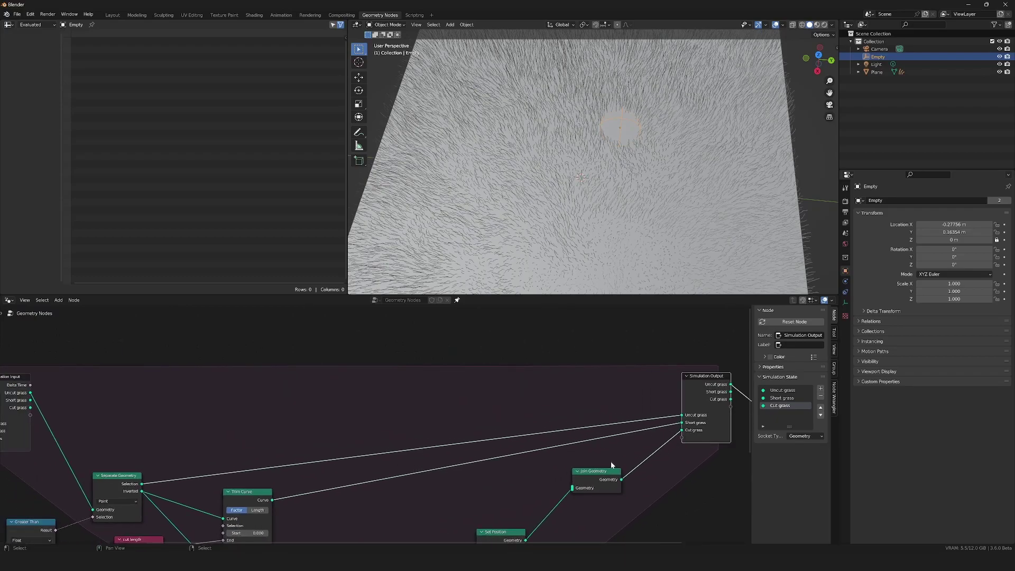
click(600, 470)
key(shift+d)
click(486, 469)
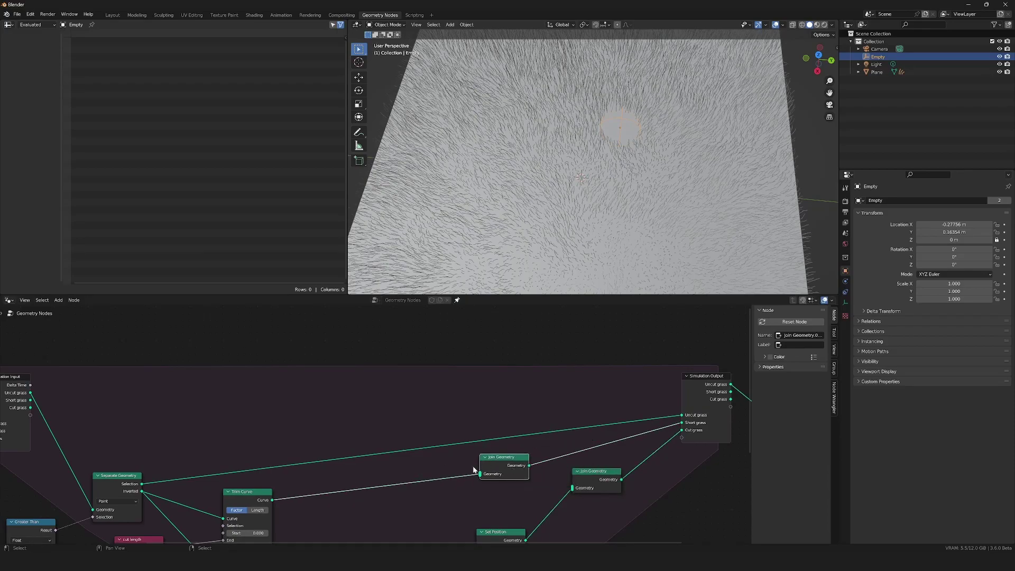
middle_drag(404, 469, 494, 471)
scroll(108, 402, up, 1)
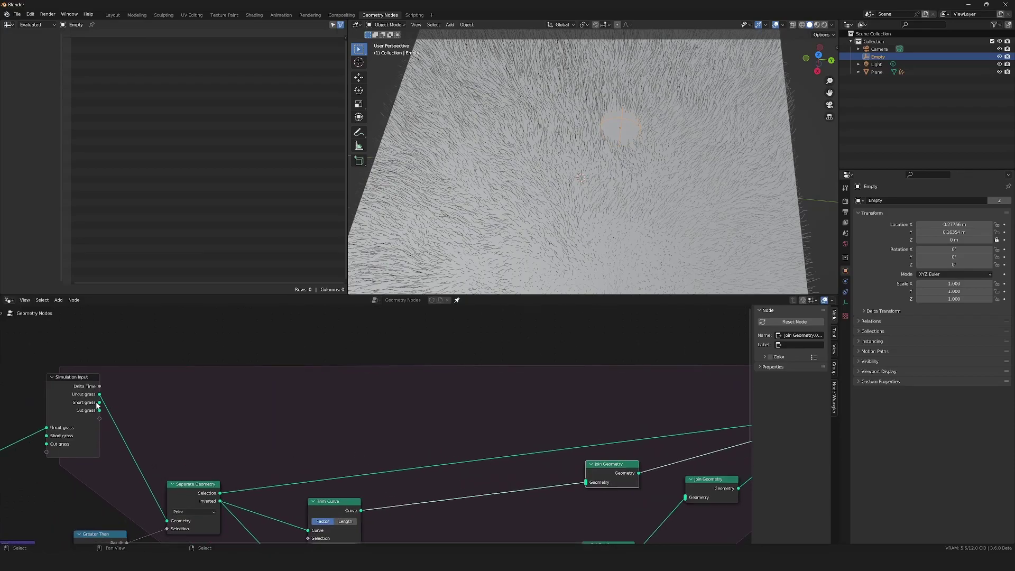
click(97, 405)
drag(99, 402, 583, 474)
- Link Simulation Input's Cut grass to the other Join Geometry, and collapse and align both Join Geometry nodes
click(589, 466)
middle_drag(140, 398, 80, 370)
drag(39, 382, 584, 486)
click(630, 455)
scroll(631, 453, down, 1)
key(h)
drag(533, 446, 594, 455)
- Insert another Join Geometry between Simulation Output and Group Output, and link the Short grass and Cut grass outputs into it
middle_drag(450, 458, 238, 481)
scroll(264, 476, up, 3)
drag(414, 436, 515, 403)
click(208, 472)
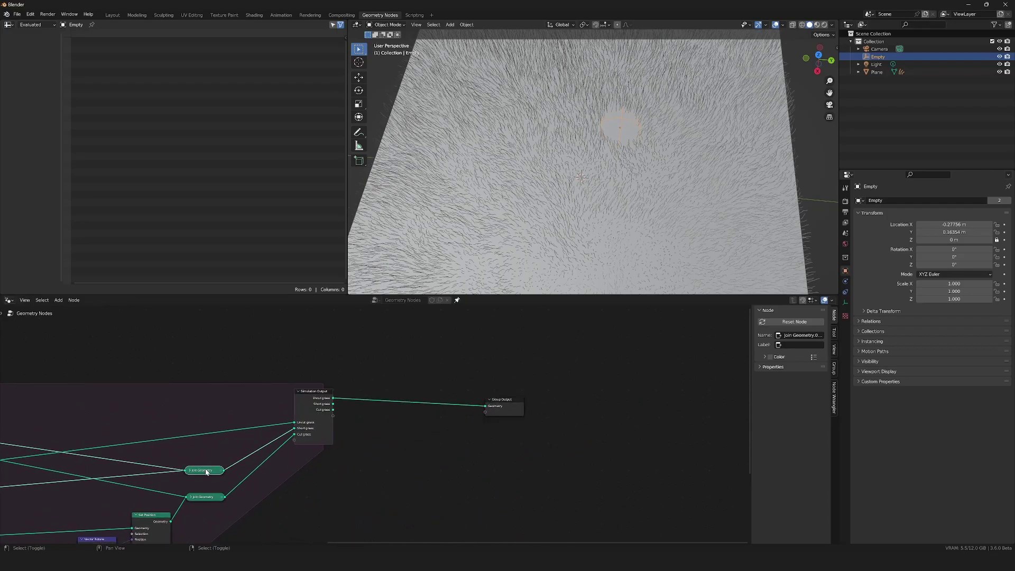
key(shift+d)
click(427, 405)
scroll(370, 407, up, 3)
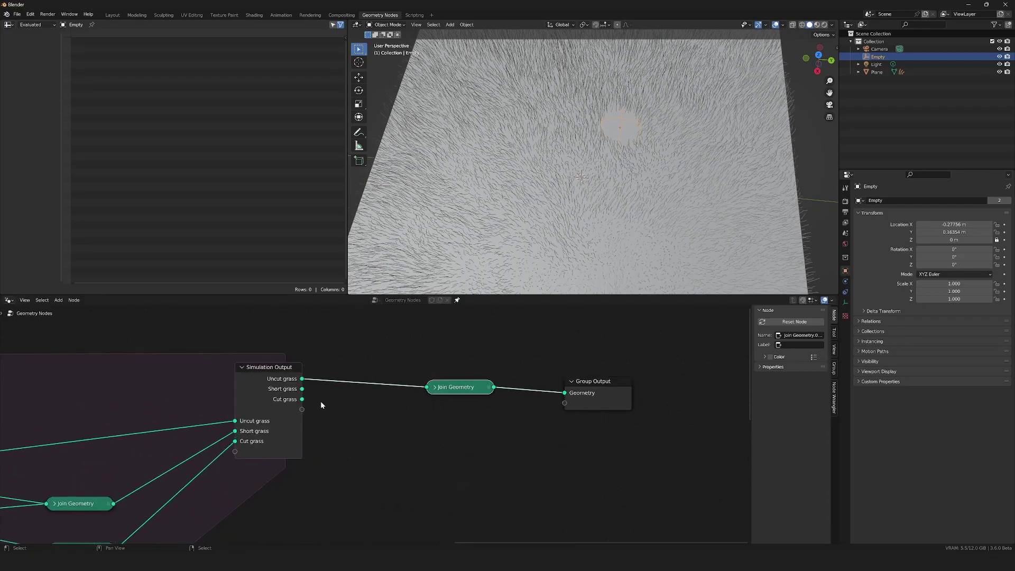
drag(302, 389, 431, 391)
drag(302, 399, 429, 390)
- Play the animation and sweep the spherical empty along a winding path over the grass, seen from above
middle_drag(608, 159, 623, 142)
key(space)
key(g)
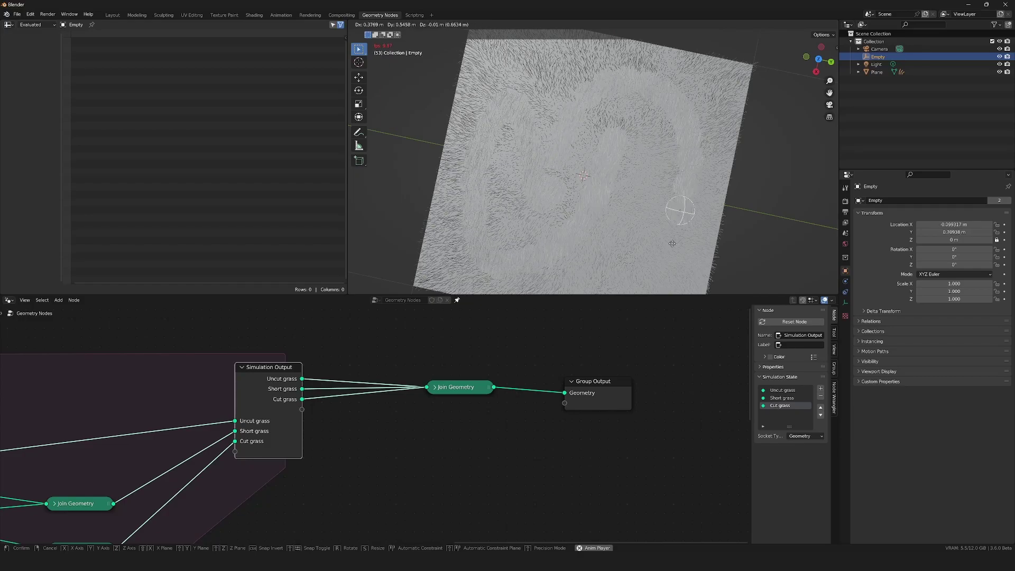
click(618, 238)
- Sweep the empty through more grass in a closer, lower view, ending near X -0.26 m, and stop playback
middle_drag(641, 154, 586, 109)
scroll(587, 109, up, 3)
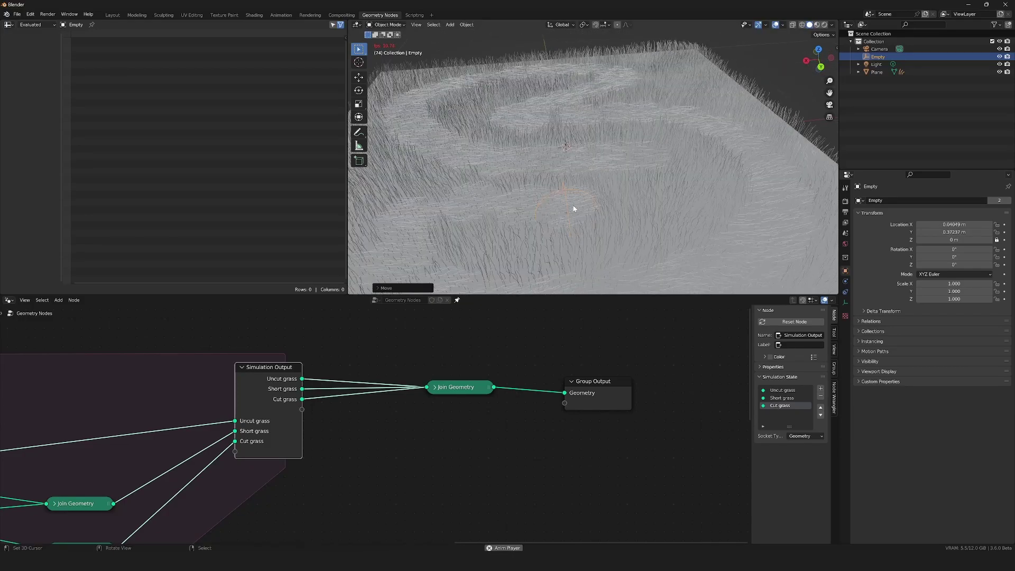
key(g)
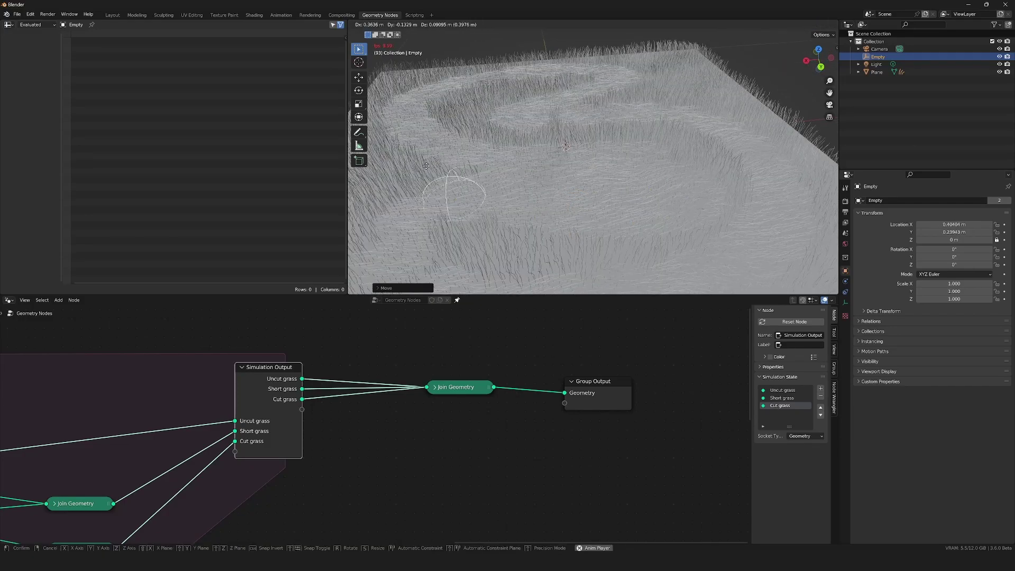
click(643, 224)
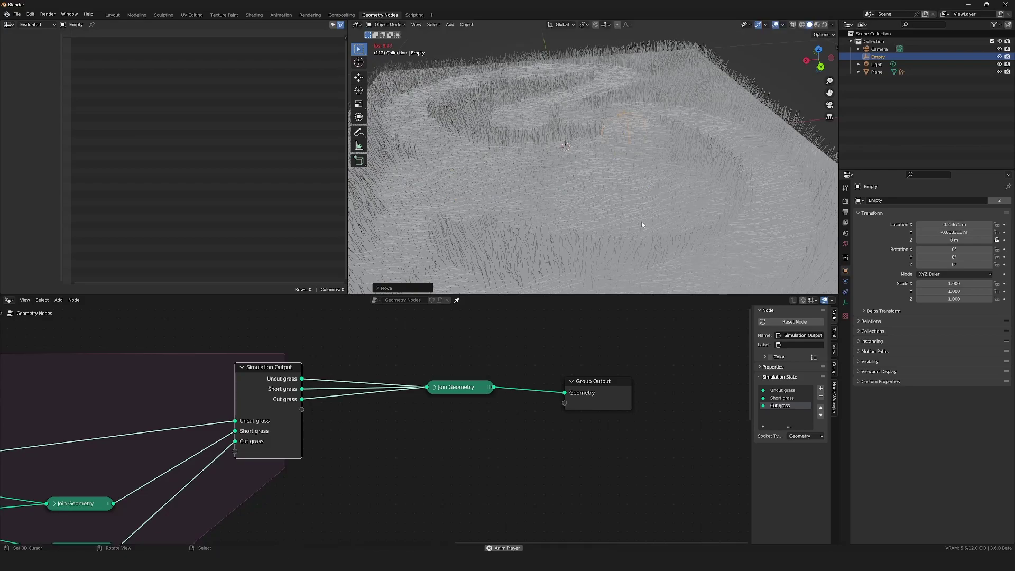
scroll(632, 222, down, 6)
key(space)
middle_drag(613, 206, 658, 230)
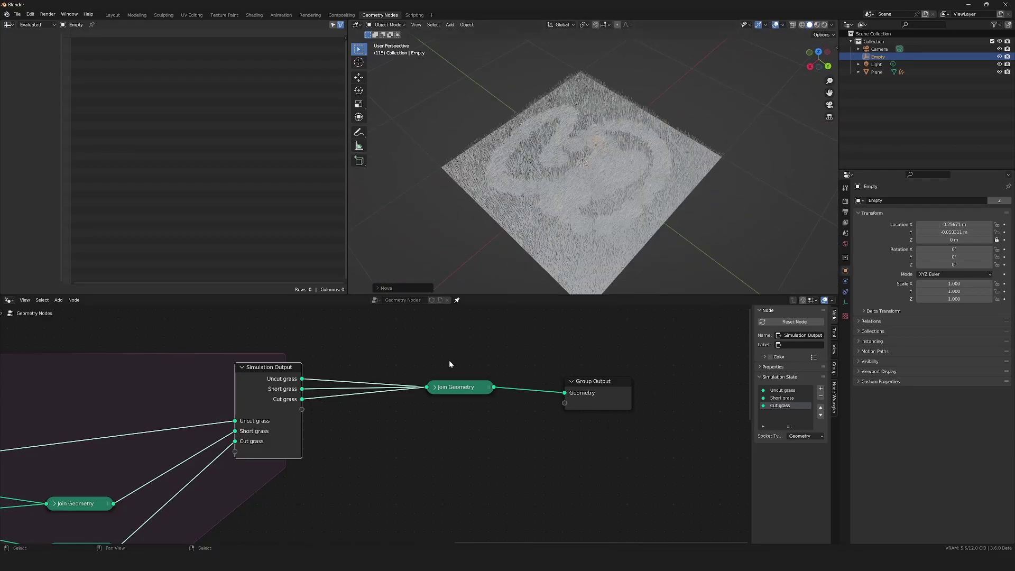
- Move Simulation Output and its downstream nodes farther along, and shift the cut-grass Join Geometry away from Set Position
scroll(449, 360, down, 10)
middle_drag(227, 430, 456, 416)
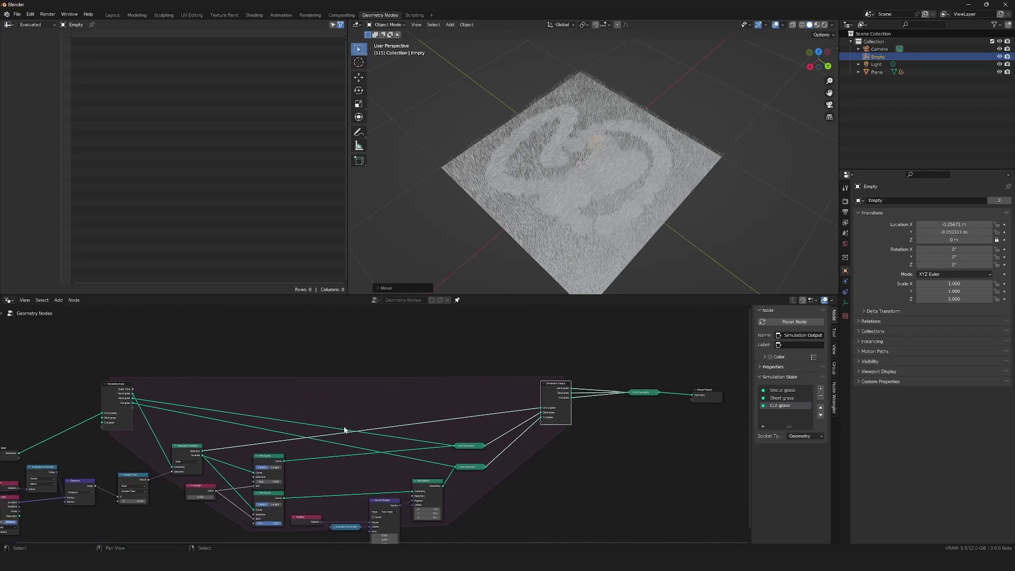
middle_drag(279, 429, 397, 400)
scroll(397, 400, down, 5)
middle_drag(672, 414, 467, 417)
drag(512, 363, 362, 415)
key(g)
click(537, 417)
middle_drag(249, 477, 264, 413)
scroll(267, 414, up, 4)
scroll(395, 341, up, 4)
click(292, 378)
drag(292, 378, 400, 378)
- Insert a Store Named Attribute node between Set Position and Join Geometry, with its data type set to Vector
scroll(356, 377, up, 3)
key(shift+a)
click(346, 286)
text(store)
key(Return)
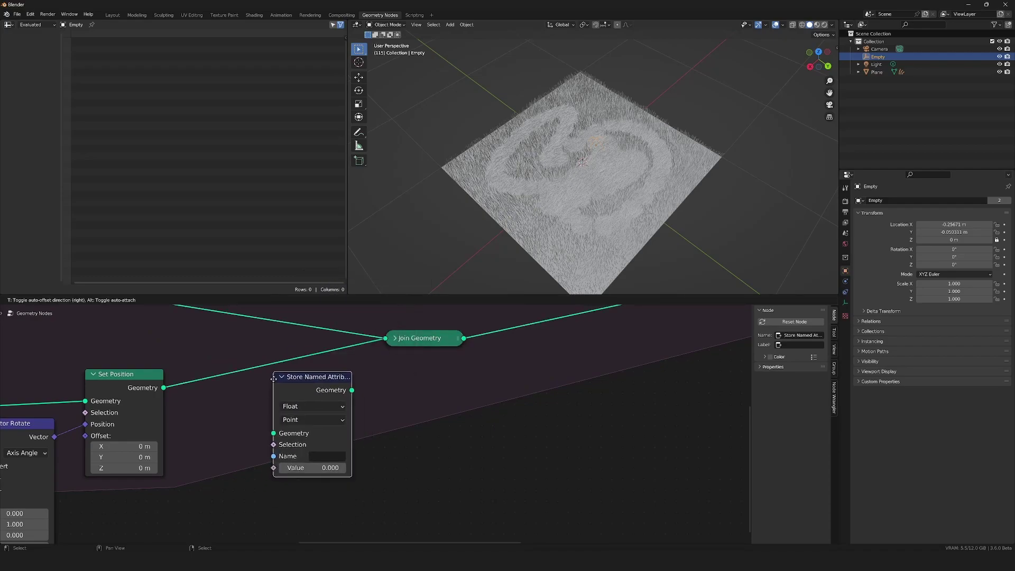
click(271, 389)
click(292, 393)
key(v)
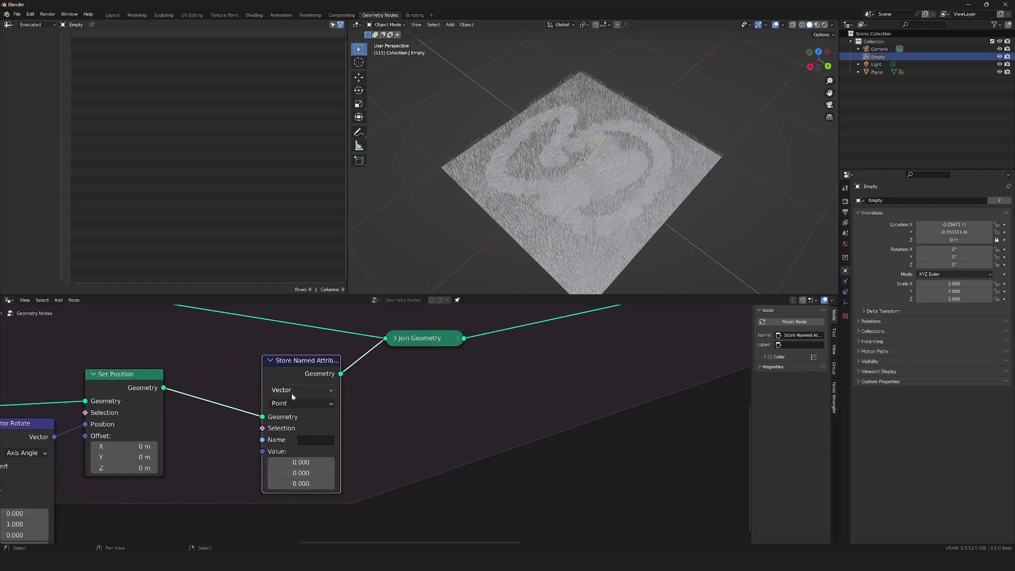
- Name the stored attribute speed and set its Z value to 0.2
click(307, 439)
text(spee)
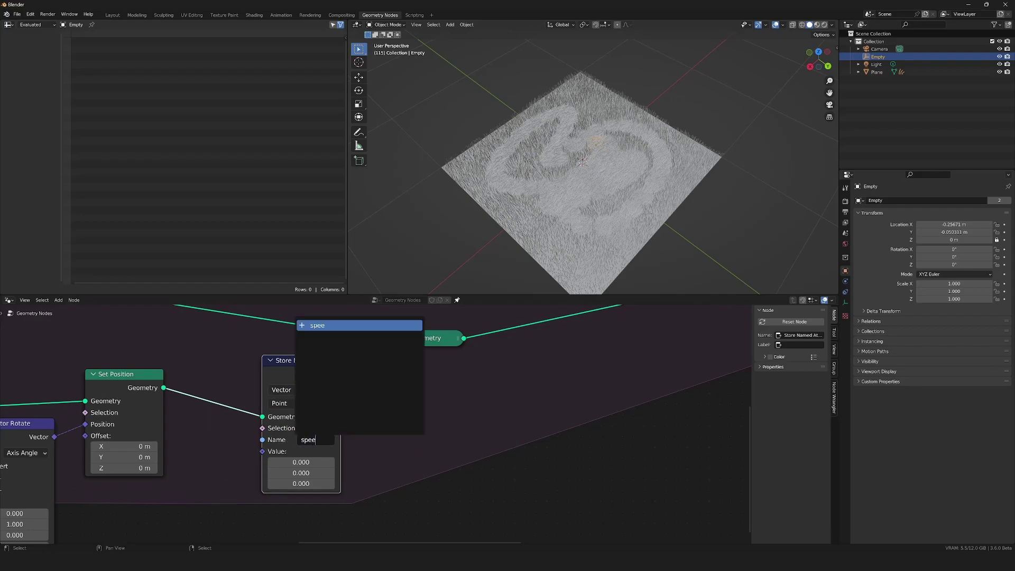
text(d)
key(Return)
middle_drag(320, 442, 404, 359)
click(381, 400)
text(.2)
key(Return)
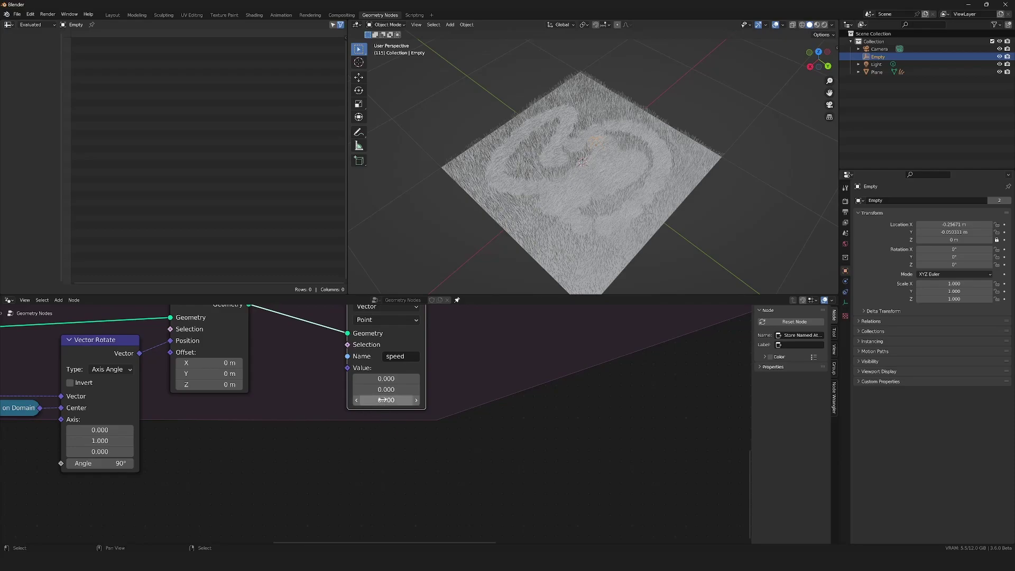
scroll(376, 439, down, 5)
middle_drag(477, 362, 299, 459)
middle_drag(470, 422, 442, 443)
scroll(457, 444, up, 3)
key(shift+a)
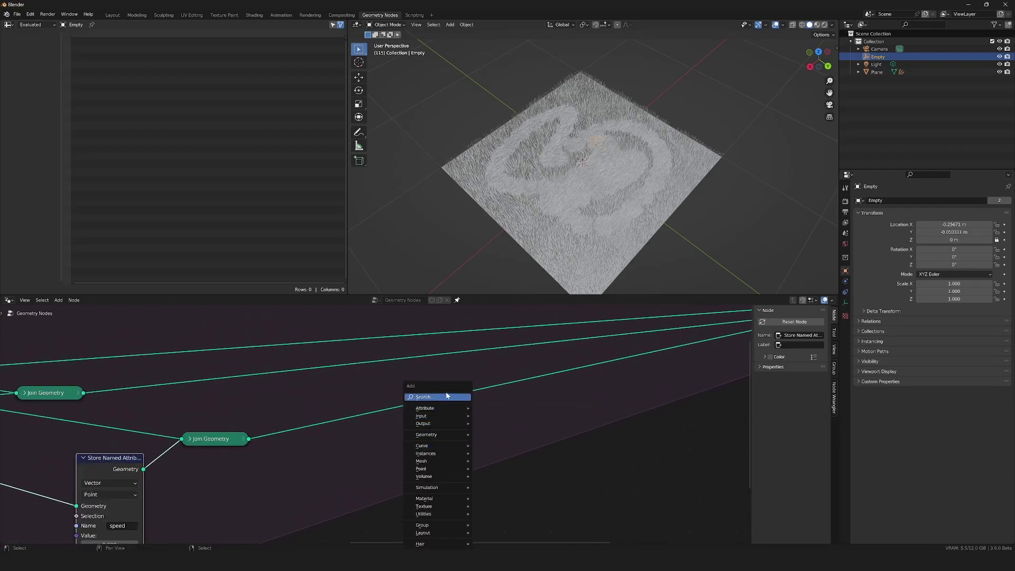
text(set)
key(Down)
key(Down)
key(Return)
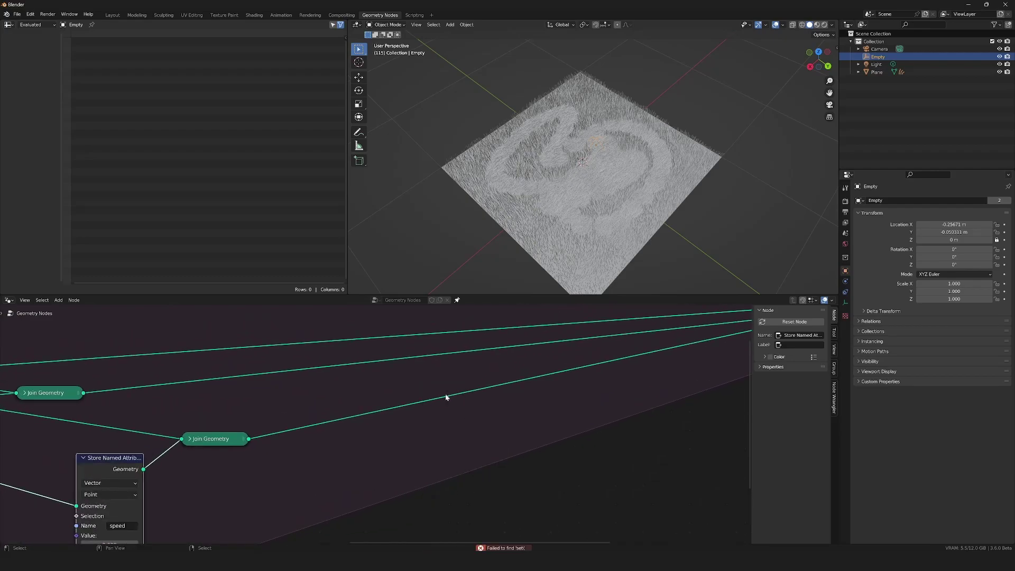
- Insert a Set Position node between the cut-grass Join Geometry and the Cut grass input of Simulation Output
key(shift+a)
click(446, 397)
text(set)
key(Down)
key(Down)
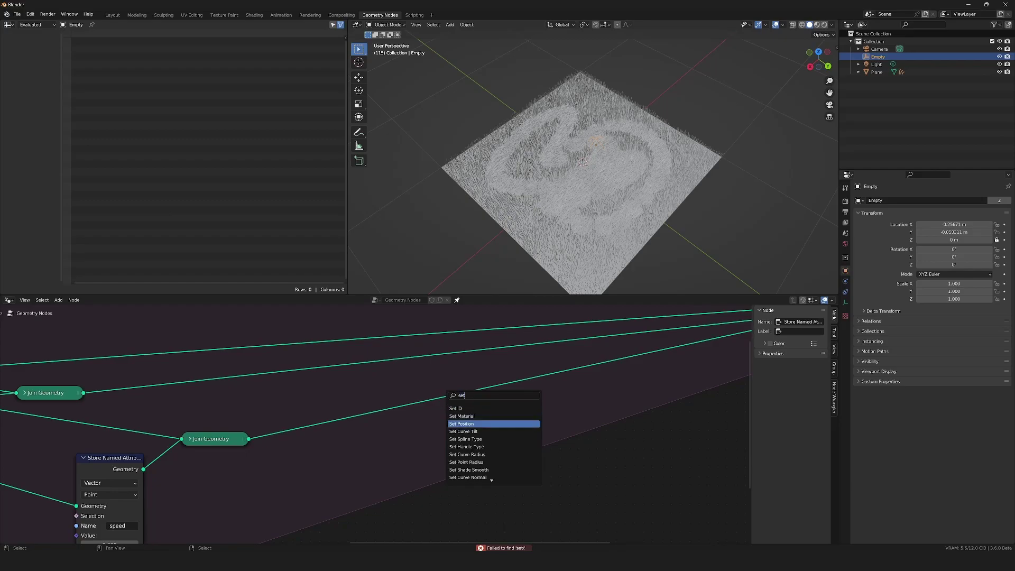
key(Return)
click(521, 378)
scroll(484, 448, down, 1)
middle_drag(484, 448, 485, 416)
scroll(485, 416, up, 2)
scroll(485, 416, down, 2)
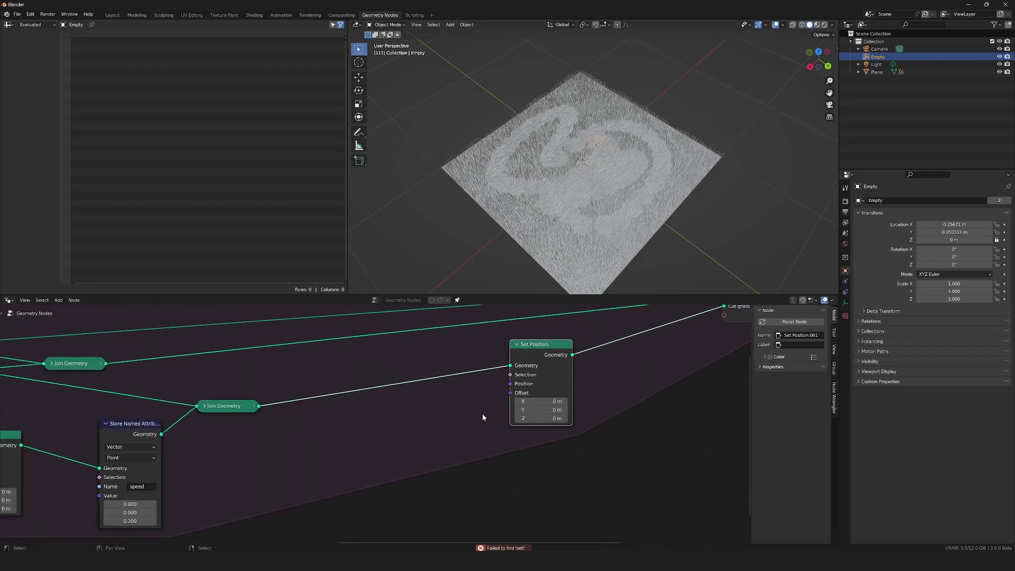
- Add a Vector Named Attribute node reading speed and link it to the new Set Position's Offset
drag(555, 372, 450, 403)
text(named)
key(Return)
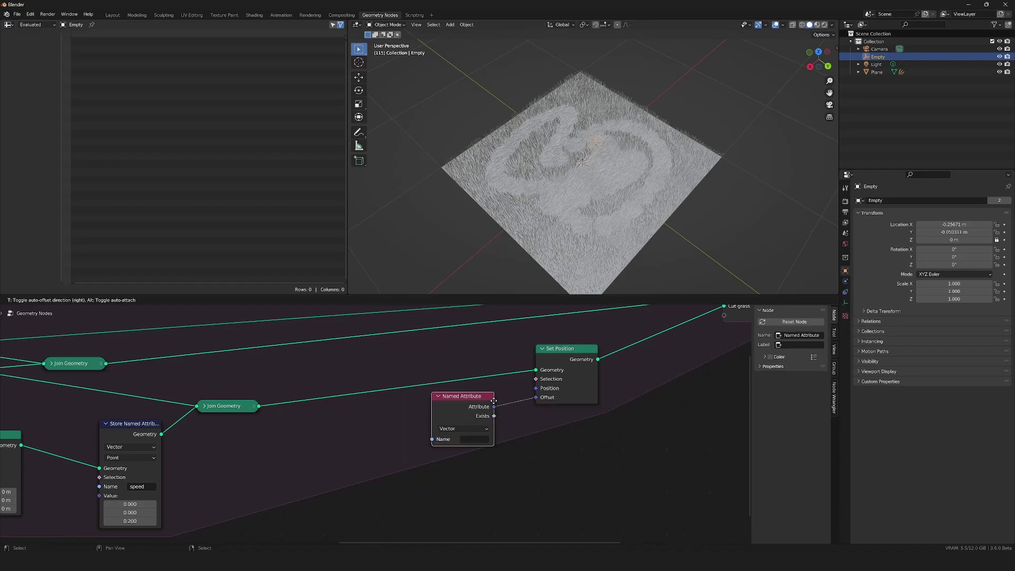
click(472, 439)
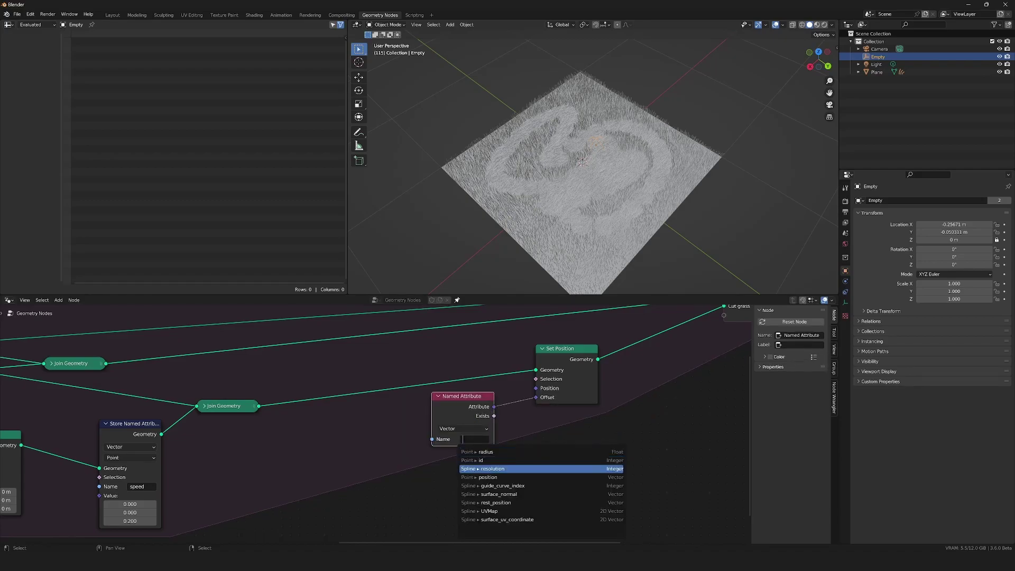
text(spe)
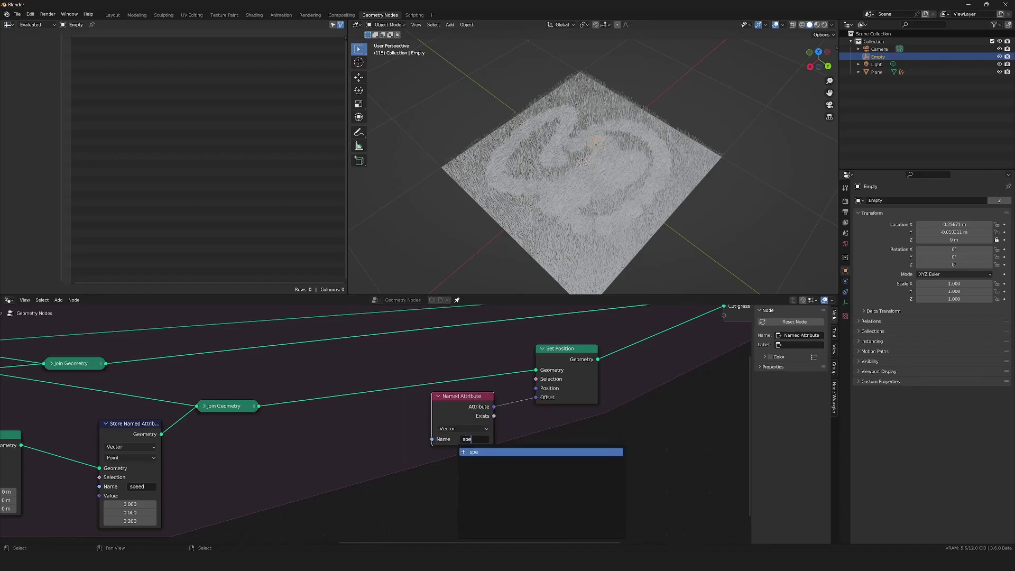
text(ed)
key(Return)
- Play the simulation, sweep the empty around the grass to test the rising cuttings, and stop with it near the centre
key(space)
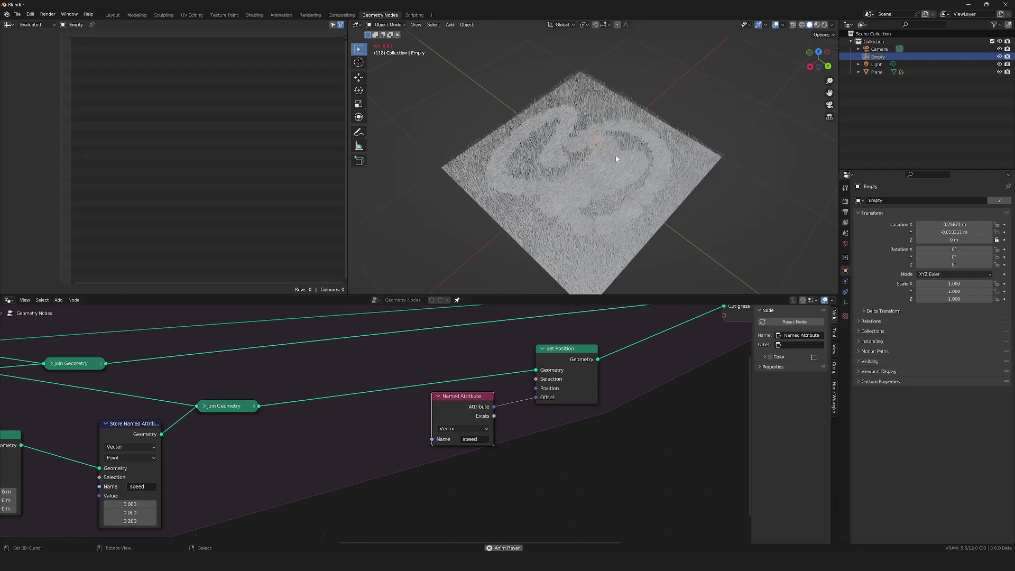
key(g)
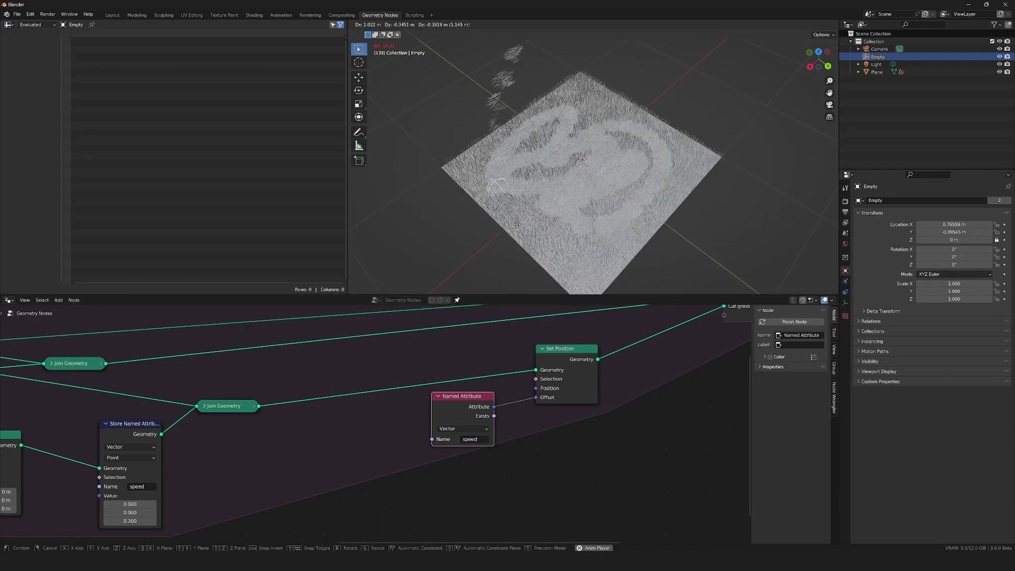
click(626, 243)
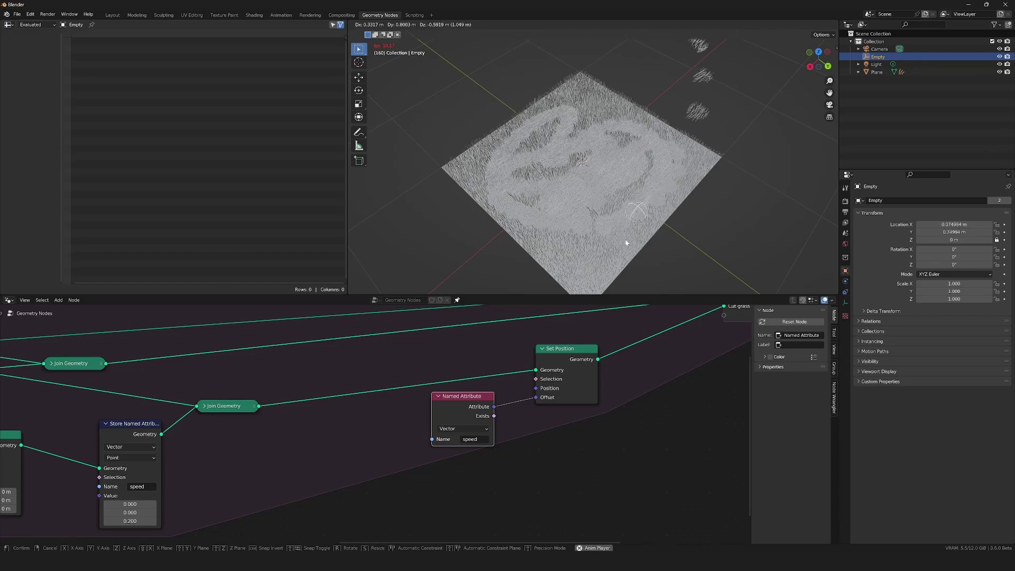
key(g)
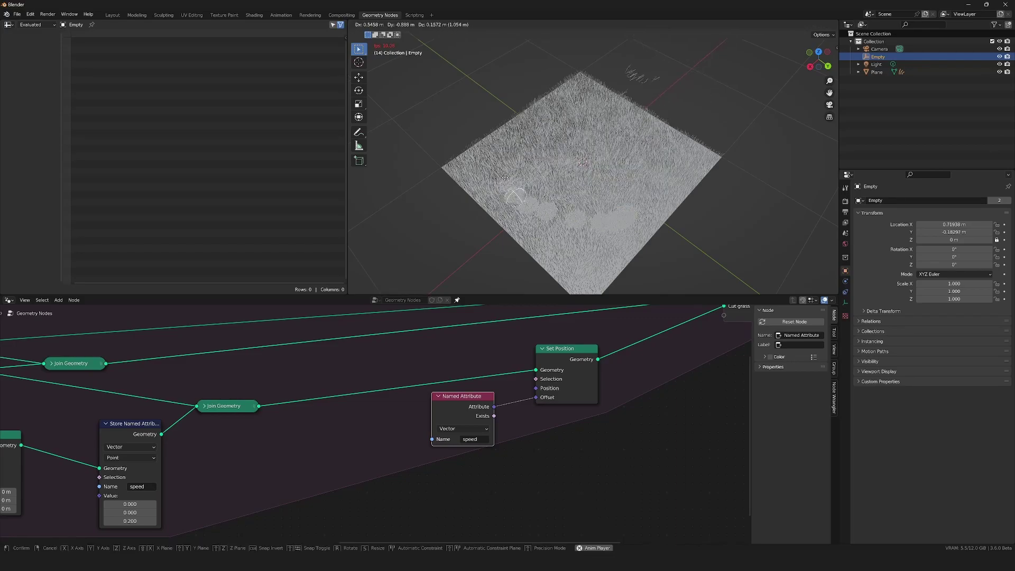
click(588, 144)
scroll(576, 149, down, 4)
middle_drag(573, 150, 598, 129)
key(space)
- Move Simulation Output and its downstream nodes farther along, and shift Named Attribute away from Set Position
scroll(588, 394, down, 3)
drag(667, 317, 551, 400)
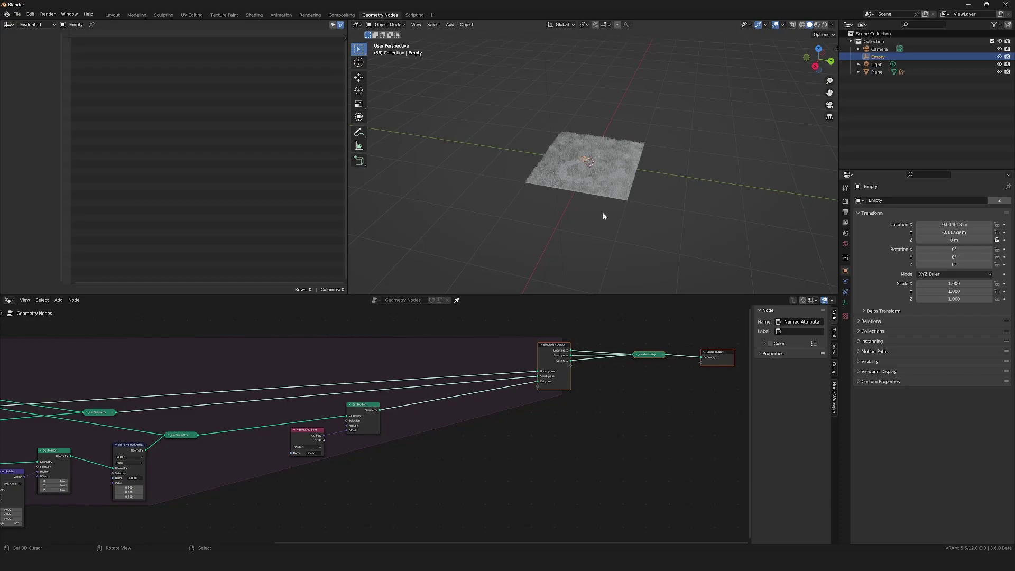
scroll(318, 425, up, 3)
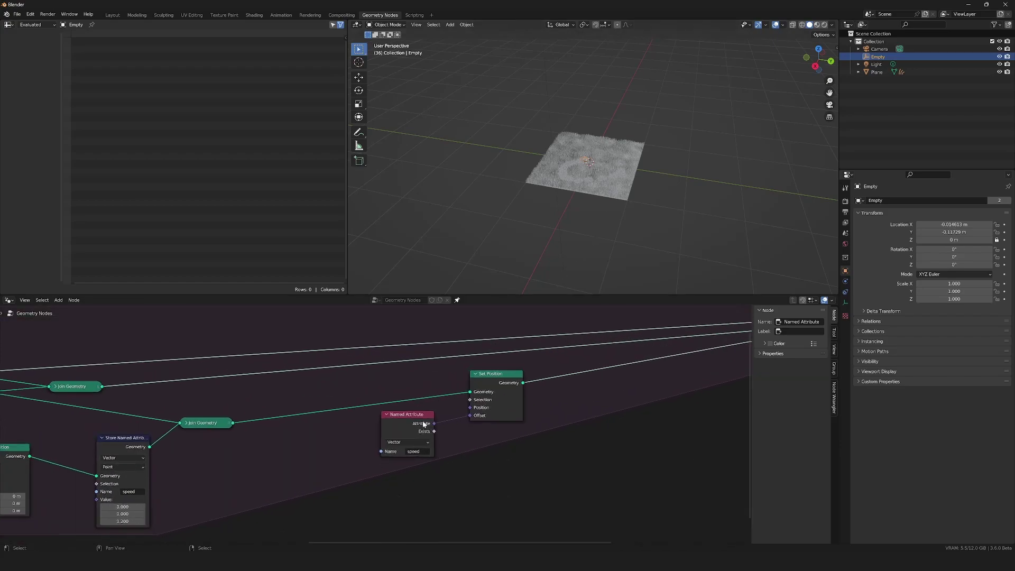
drag(424, 422, 397, 424)
middle_drag(469, 445, 267, 432)
scroll(259, 434, up, 2)
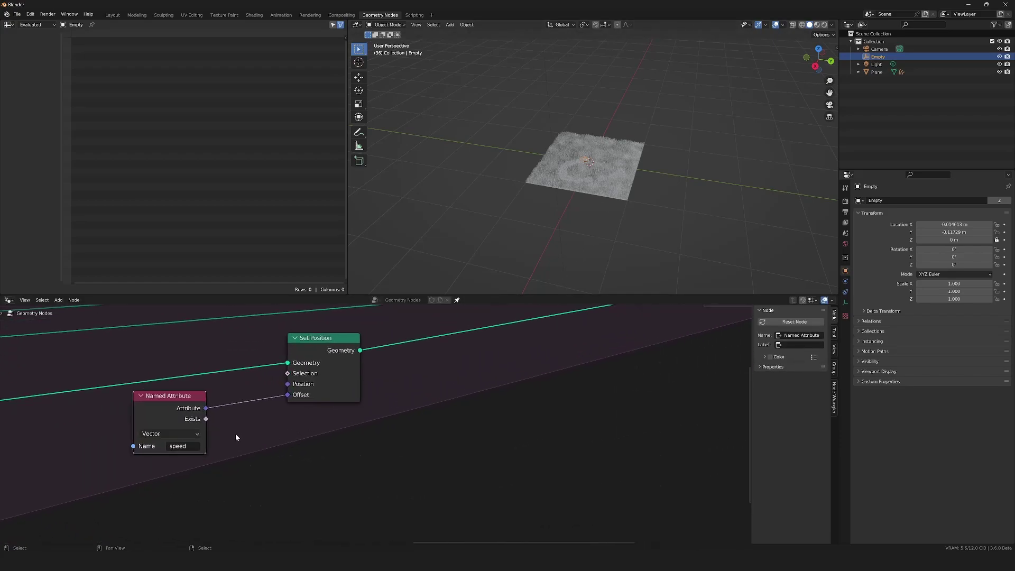
- Add a Vector Math Add node fed by the speed attribute, placed below Set Position, with its second vector's Z at -0.03
scroll(253, 402, down, 2)
drag(240, 411, 325, 464)
text(add)
key(Return)
click(318, 454)
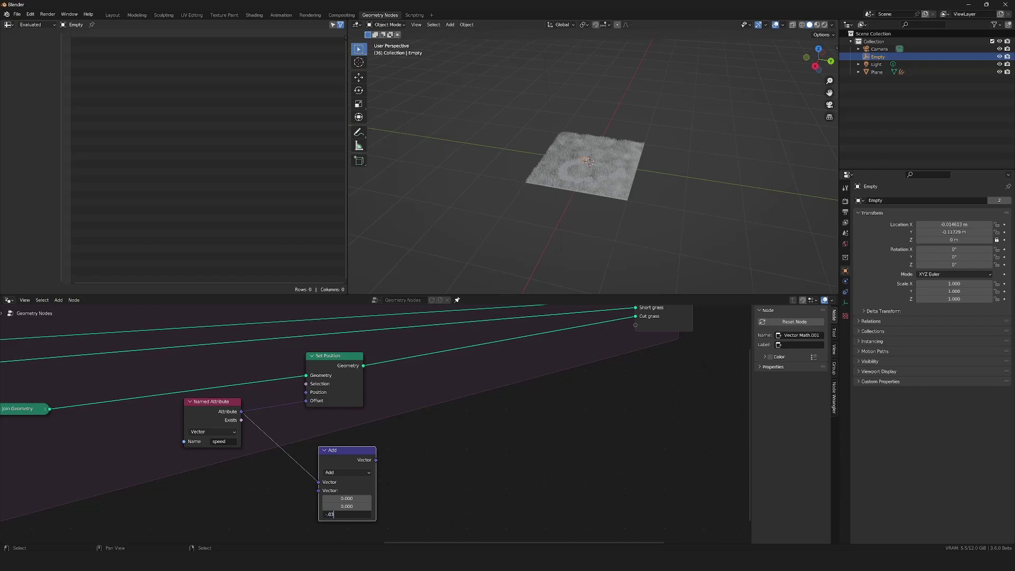
key(Return)
scroll(369, 454, down, 3)
- Insert a copy of the speed Store Named Attribute between Set Position and Simulation Output, with Add's vector linked to its Value
middle_drag(368, 468, 354, 481)
drag(338, 464, 329, 462)
scroll(376, 424, down, 2)
click(105, 437)
drag(104, 436, 427, 392)
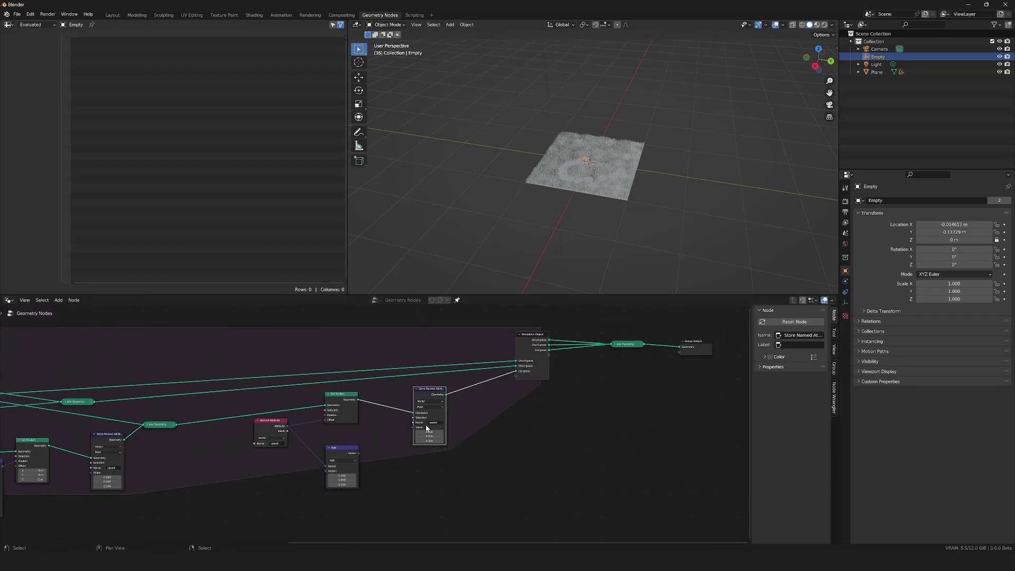
scroll(362, 465, up, 2)
drag(346, 471, 434, 429)
scroll(597, 165, up, 3)
- Play the simulation and sweep the empty through the grass, checking the falling cuttings from a low view, and stop playback
key(space)
middle_drag(602, 158, 578, 192)
key(g)
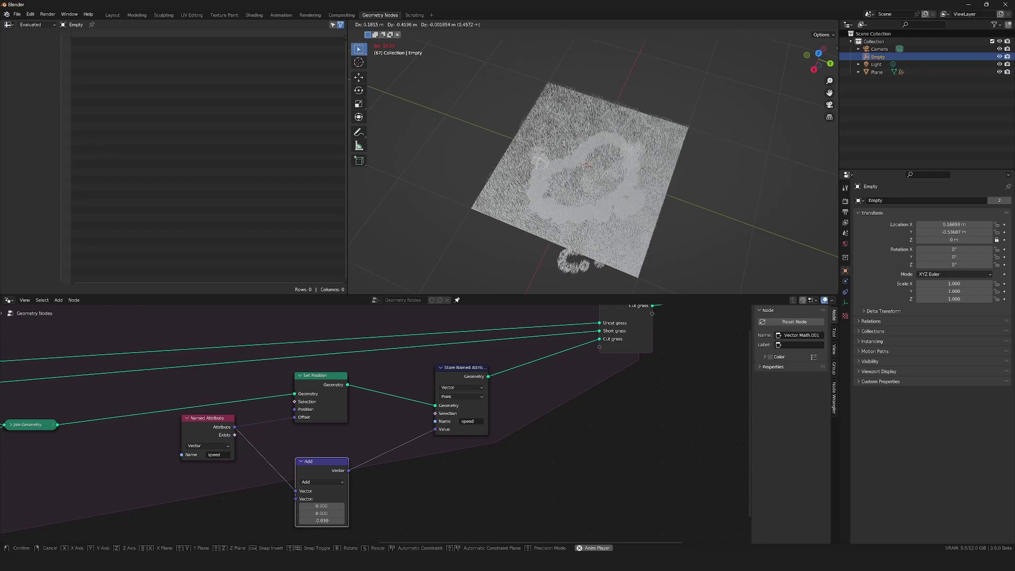
click(649, 106)
mouse_move(649, 106)
middle_down()
mouse_move(683, 163)
mouse_move(656, 122)
middle_up()
key(g)
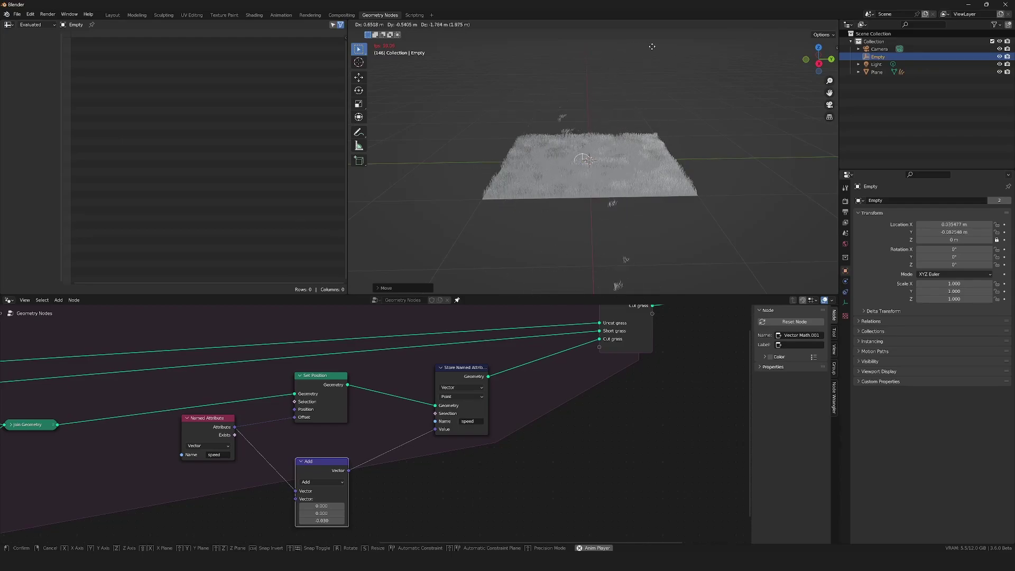
click(680, 52)
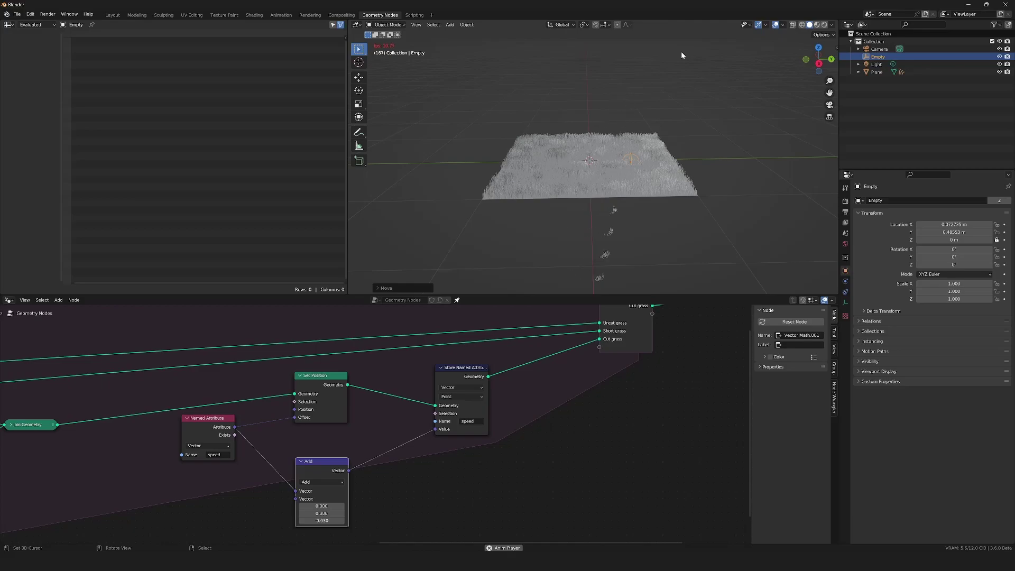
middle_drag(663, 196, 645, 198)
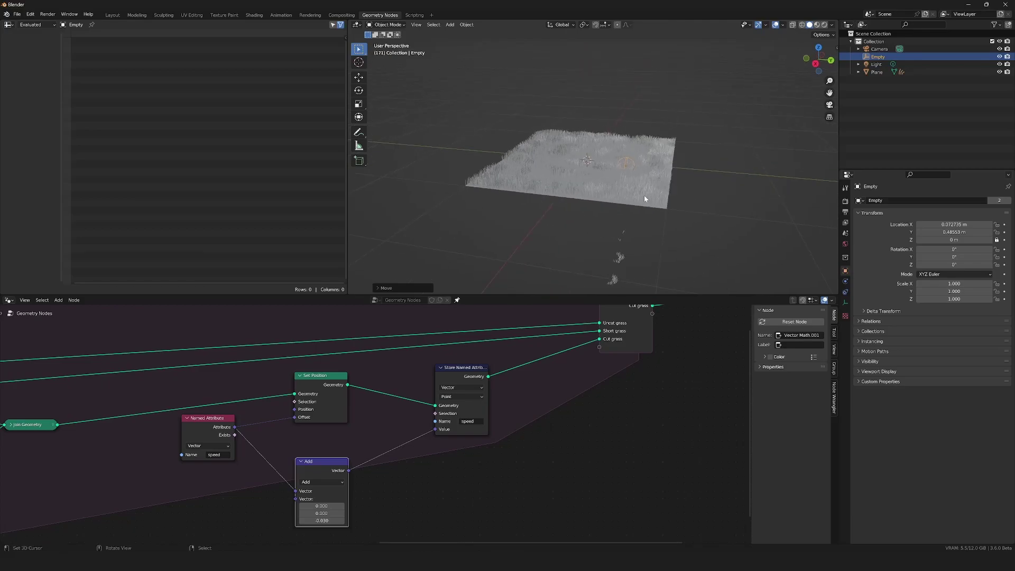
- Move Simulation Output, the final Join Geometry and Group Output horizontally away from the last Store Named Attribute
scroll(640, 355, down, 3)
drag(654, 338, 490, 420)
key(g)
key(x)
click(599, 432)
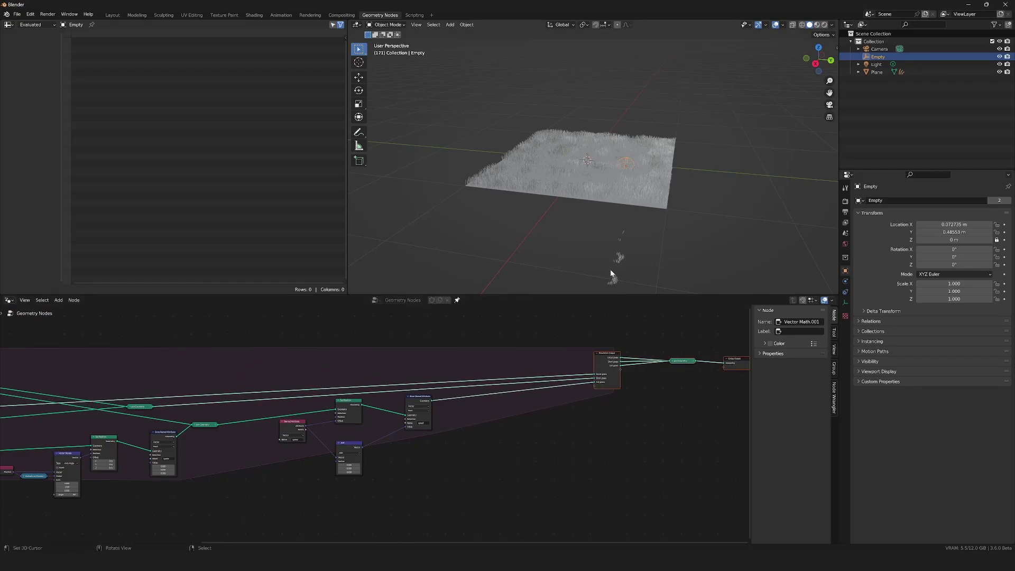
scroll(626, 220, up, 5)
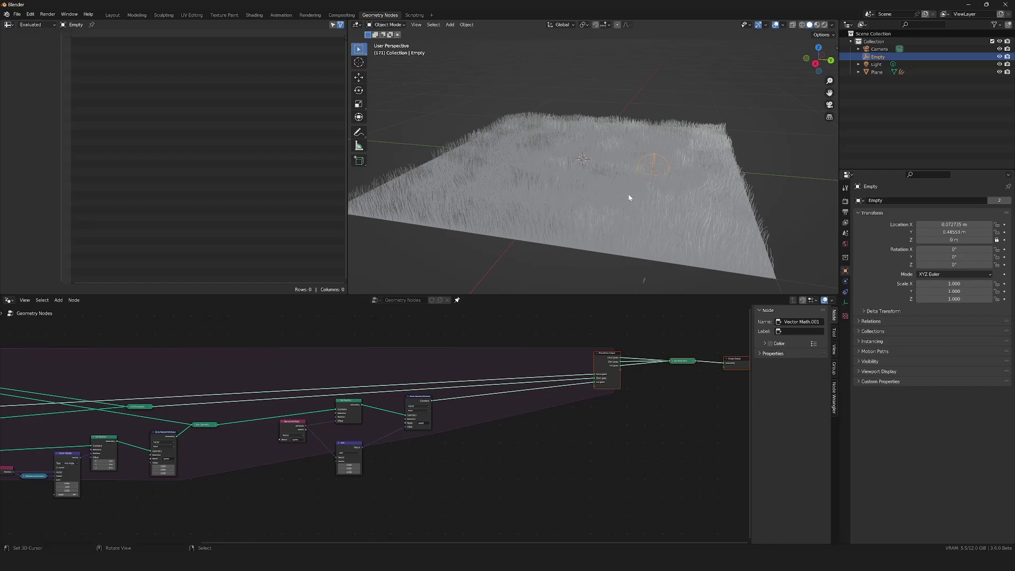
scroll(620, 216, down, 4)
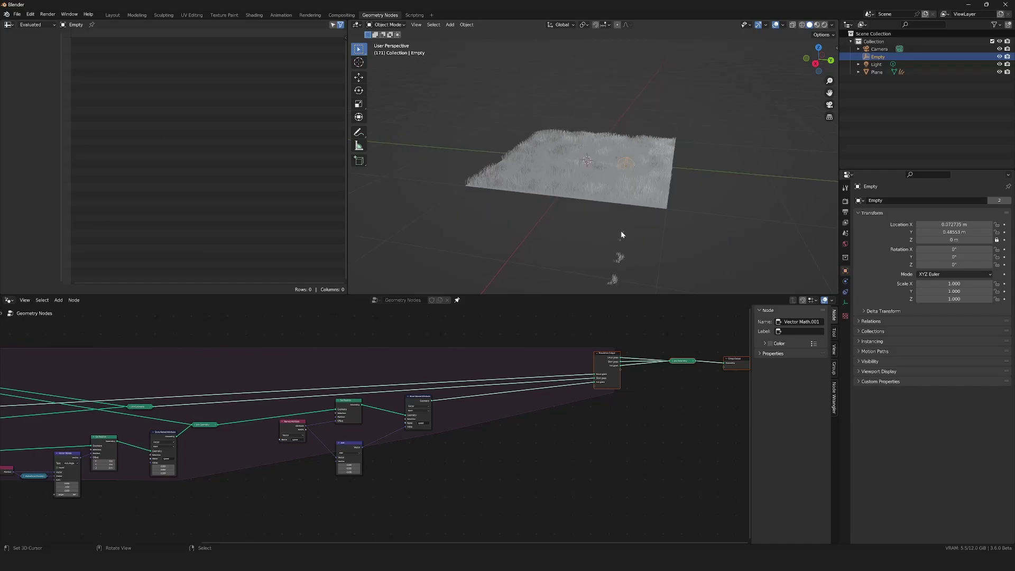
scroll(620, 219, up, 4)
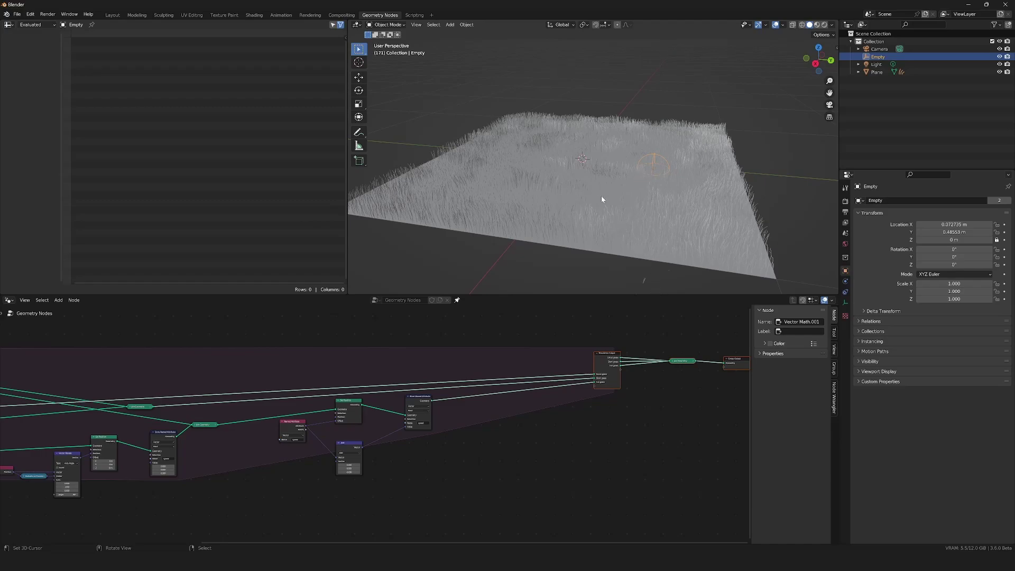
- Move the last Store Named Attribute node farther away from Set Position and Add
scroll(468, 423, up, 3)
click(462, 379)
drag(462, 378, 536, 379)
scroll(372, 459, up, 3)
- Insert a Vector-type Switch node between Add and the last Store Named Attribute's Value, with Add feeding the False input
click(368, 425)
key(shift+a)
text(switch)
key(Return)
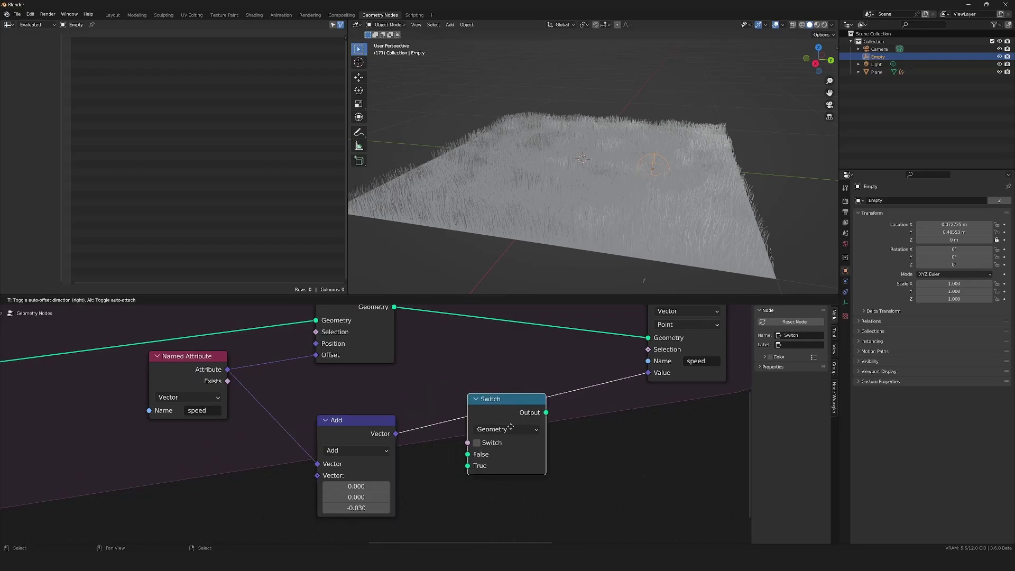
click(574, 462)
click(570, 465)
click(567, 417)
drag(569, 441, 553, 378)
click(368, 438)
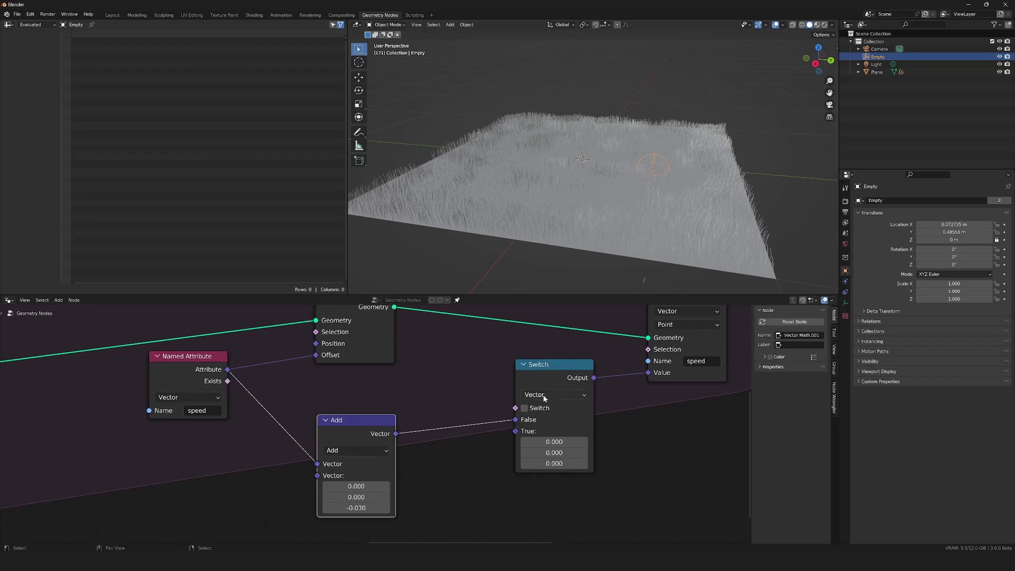
click(550, 372)
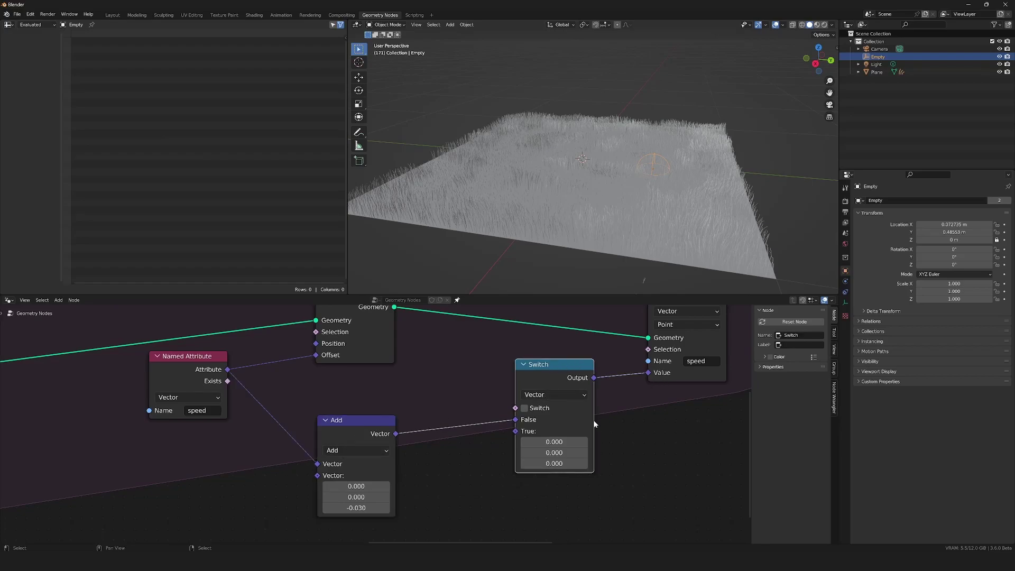
- Move Switch, the last Store Named Attribute and all downstream nodes farther away from Add
scroll(541, 377, down, 2)
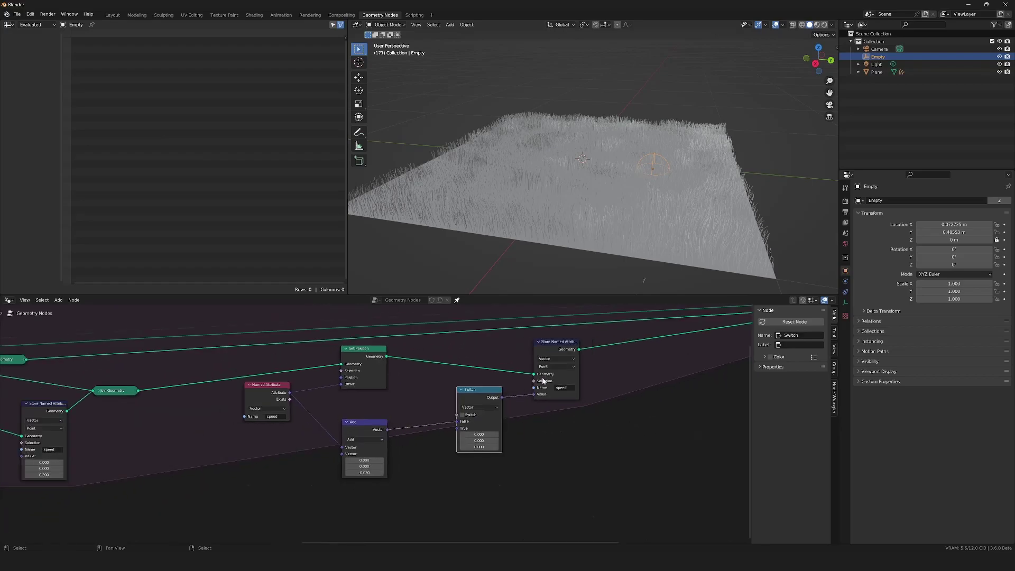
scroll(543, 378, down, 3)
drag(724, 331, 428, 455)
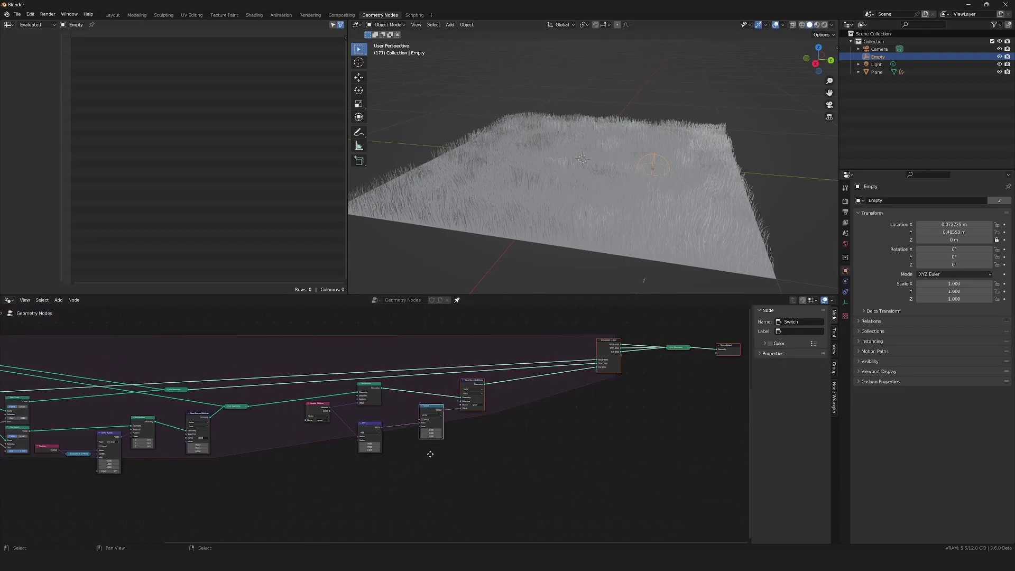
scroll(548, 426, up, 7)
scroll(549, 426, up, 2)
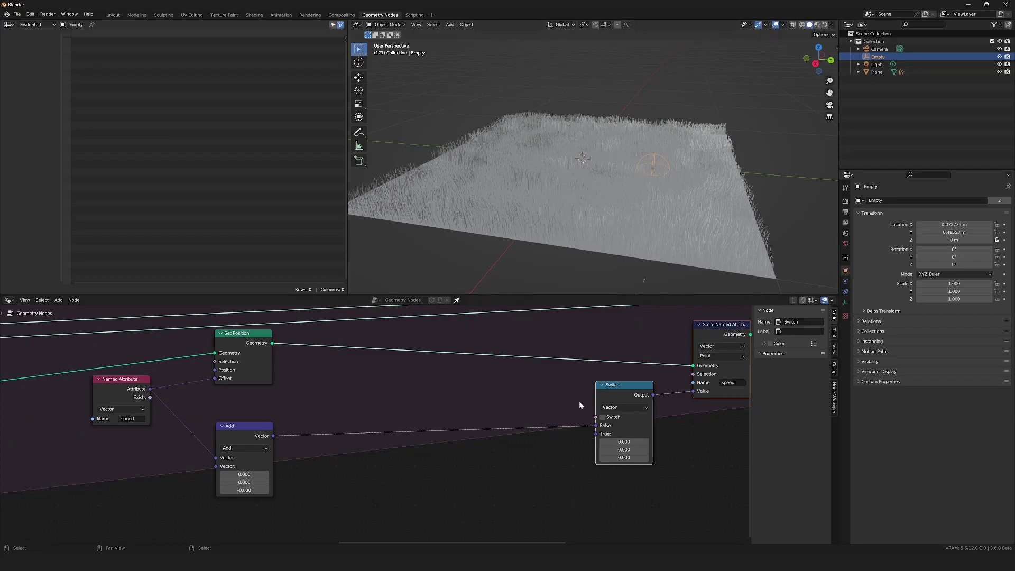
- Add a Less Than or Equal Compare node driving the Switch node's Switch input, and set its data type to Float
drag(597, 419, 588, 418)
drag(530, 403, 529, 402)
text(less)
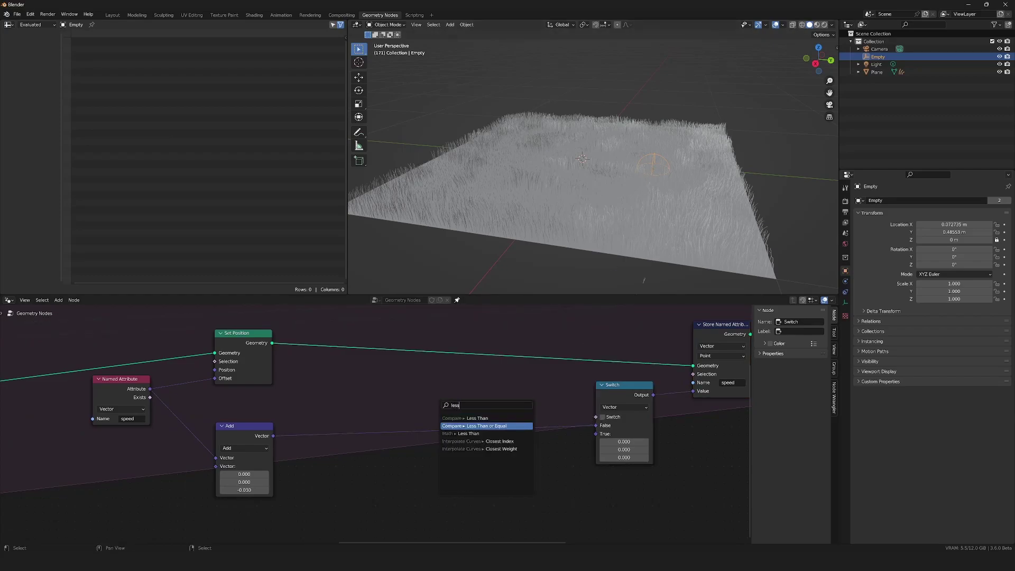
key(Return)
click(510, 402)
click(513, 404)
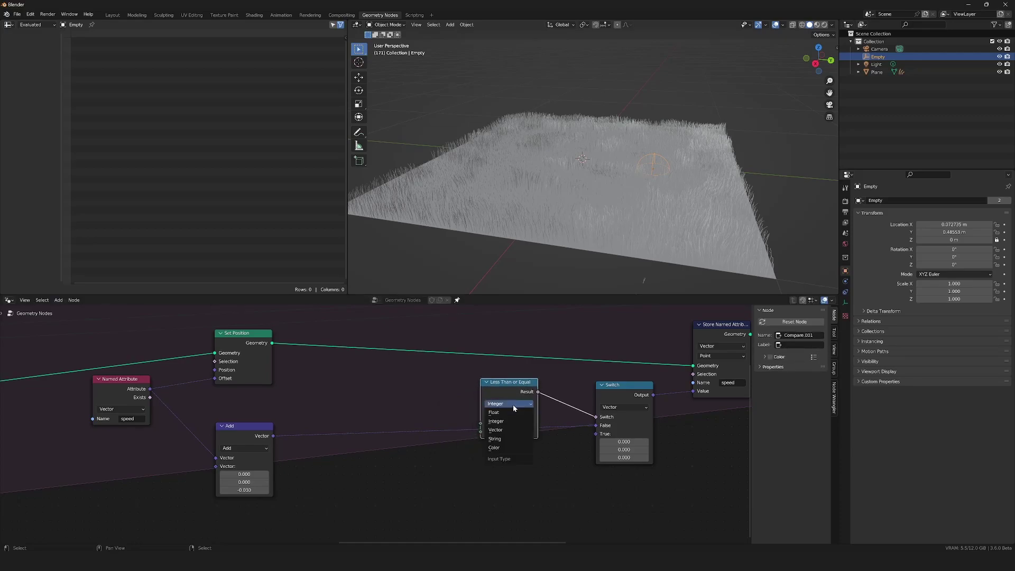
click(496, 411)
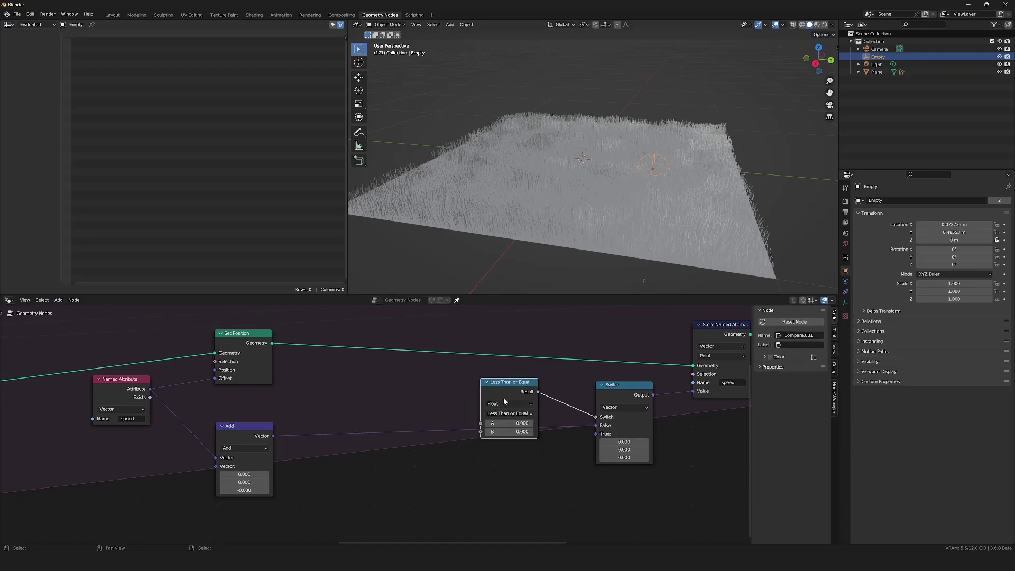
middle_drag(503, 398, 533, 397)
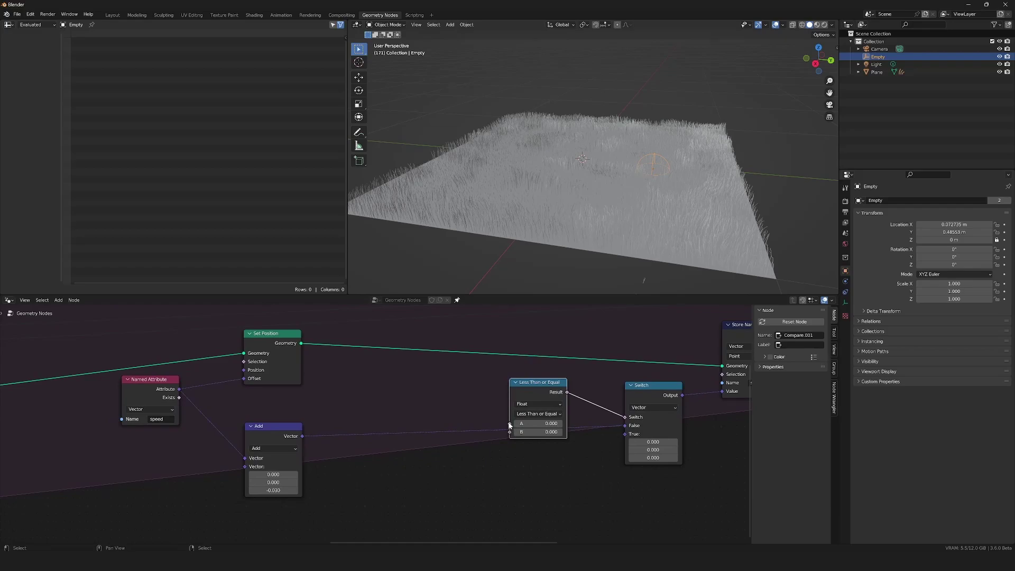
- Add a Separate XYZ node whose Z output feeds input A of the Less Than or Equal node
drag(508, 425, 402, 413)
text(xyz)
key(Down)
key(Down)
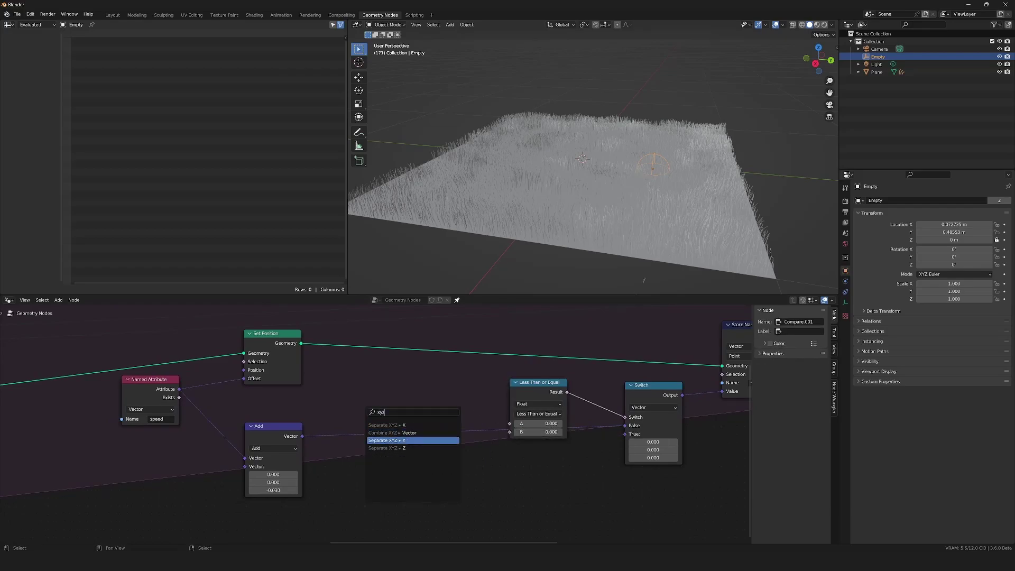
key(Return)
click(475, 414)
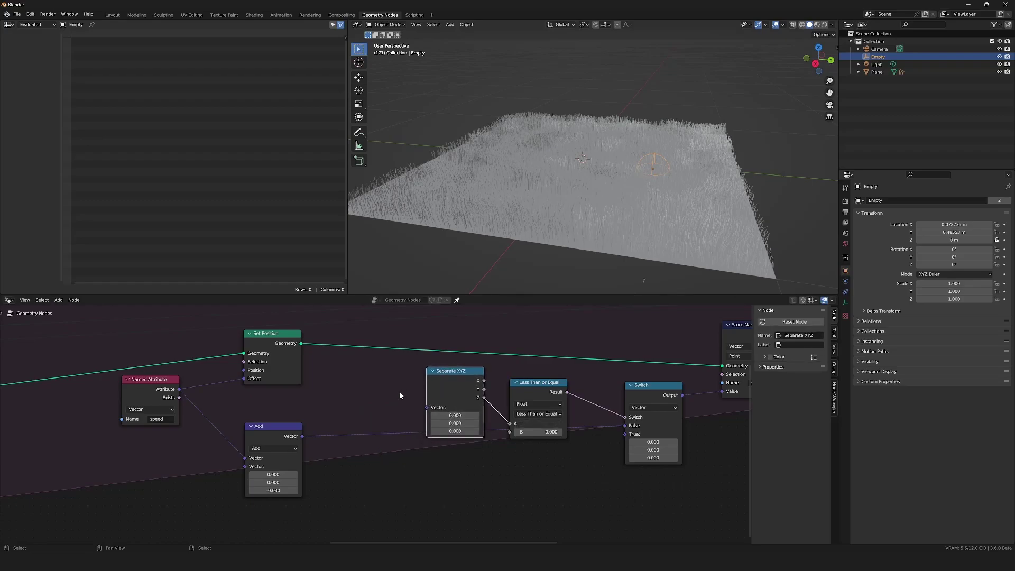
- Add a Vector Math Add node feeding the Separate XYZ node's Vector input
scroll(398, 391, up, 2)
drag(528, 438, 457, 423)
key(Return)
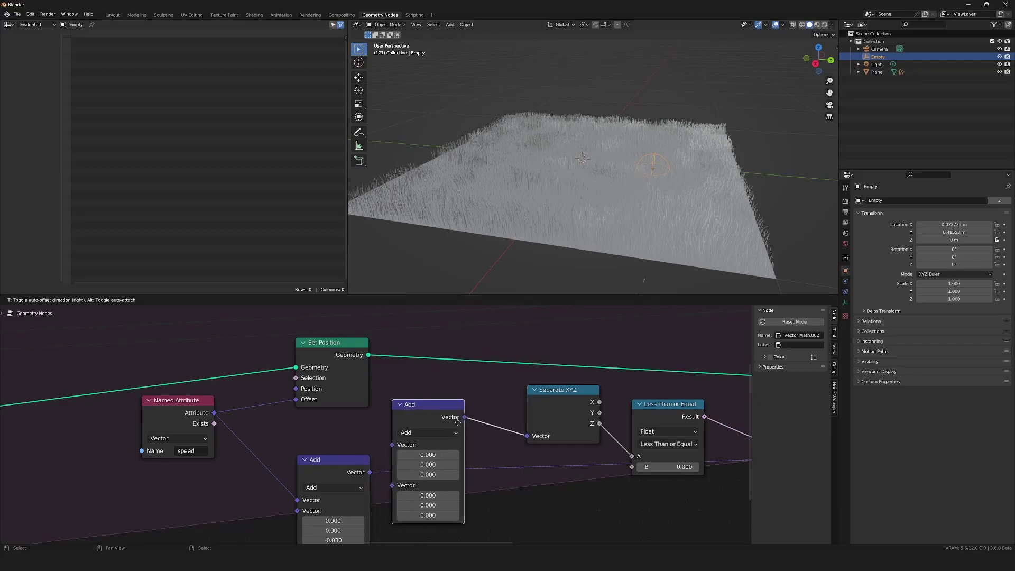
click(473, 419)
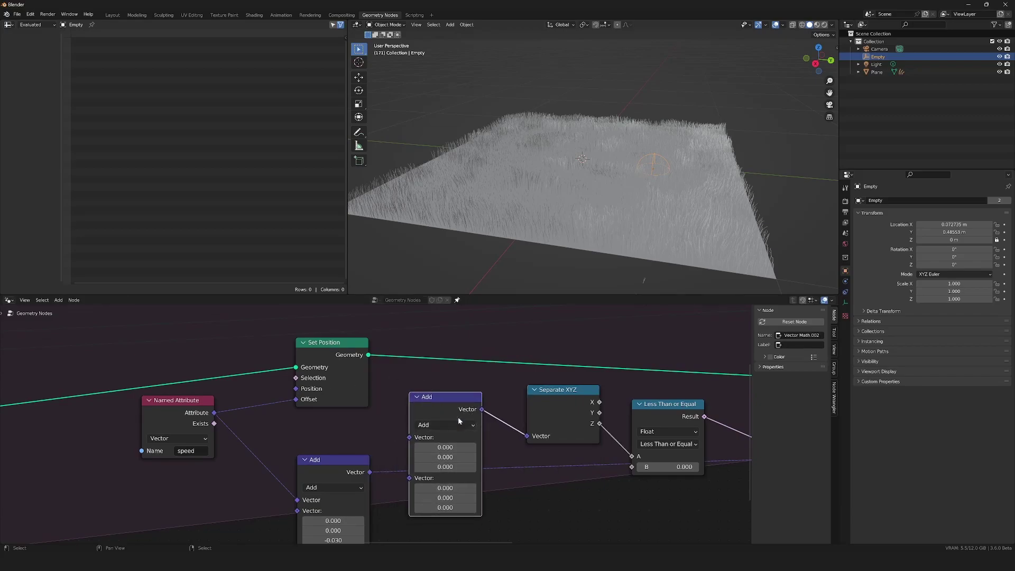
- Feed the new Add node with a new Position node and the speed Named Attribute, moving the gravity Add node lower to make room
scroll(376, 422, down, 1)
click(339, 458)
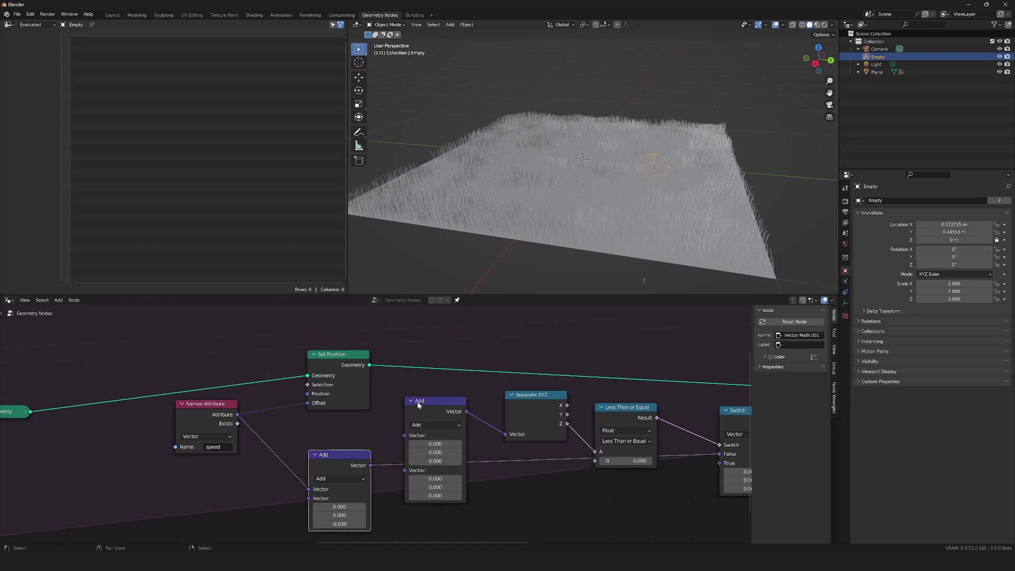
drag(404, 435, 341, 472)
text(posi)
key(Return)
click(376, 428)
drag(237, 415, 405, 445)
- Collapse the new Add node and the Separate XYZ node, placing Add next to Position
click(408, 404)
key(h)
key(g)
click(418, 437)
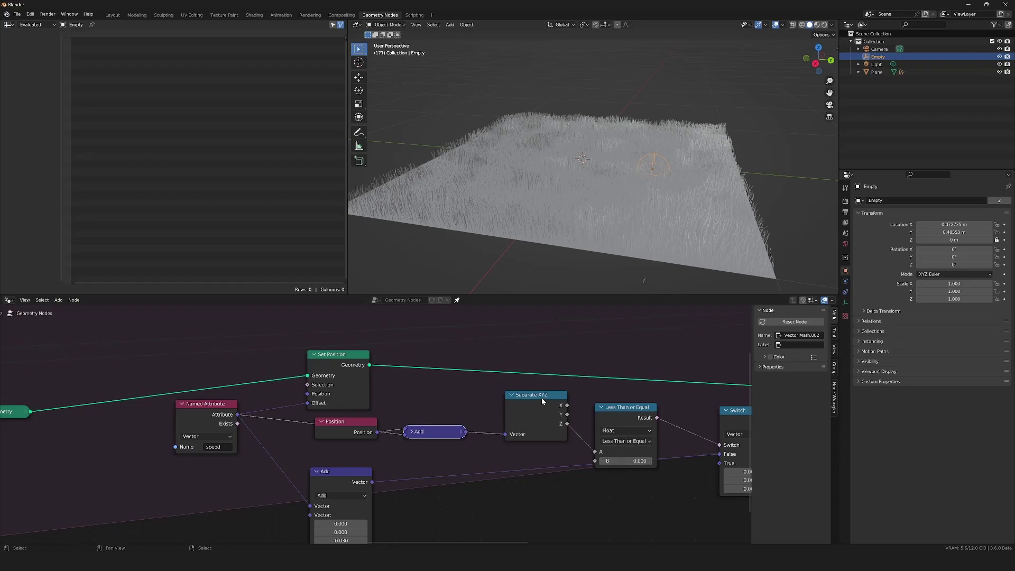
click(508, 396)
key(h)
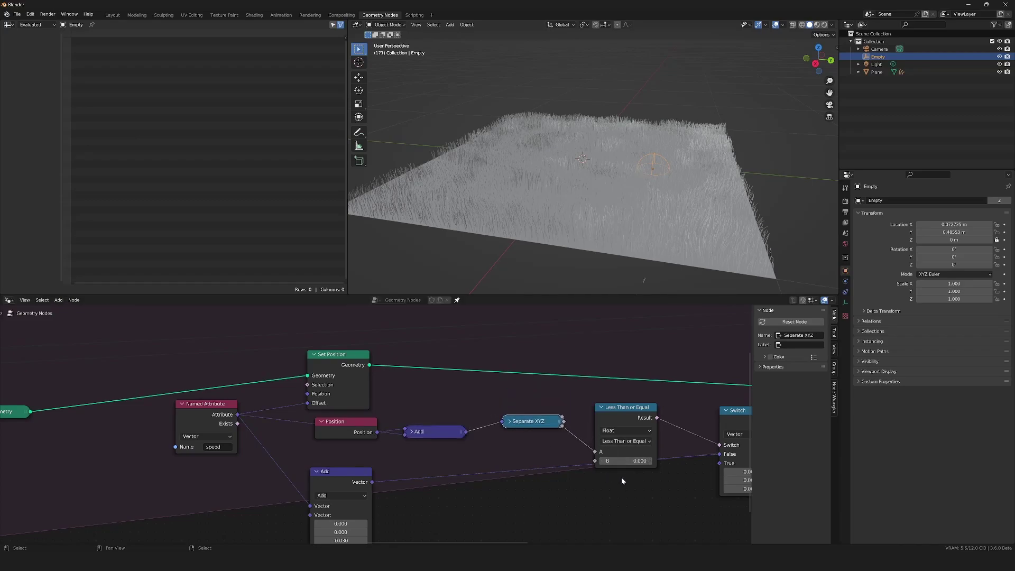
- Play the simulation while moving the Empty across the grass to test the clippings, and stop playback
scroll(616, 475, down, 1)
middle_drag(616, 476, 533, 465)
scroll(594, 192, down, 5)
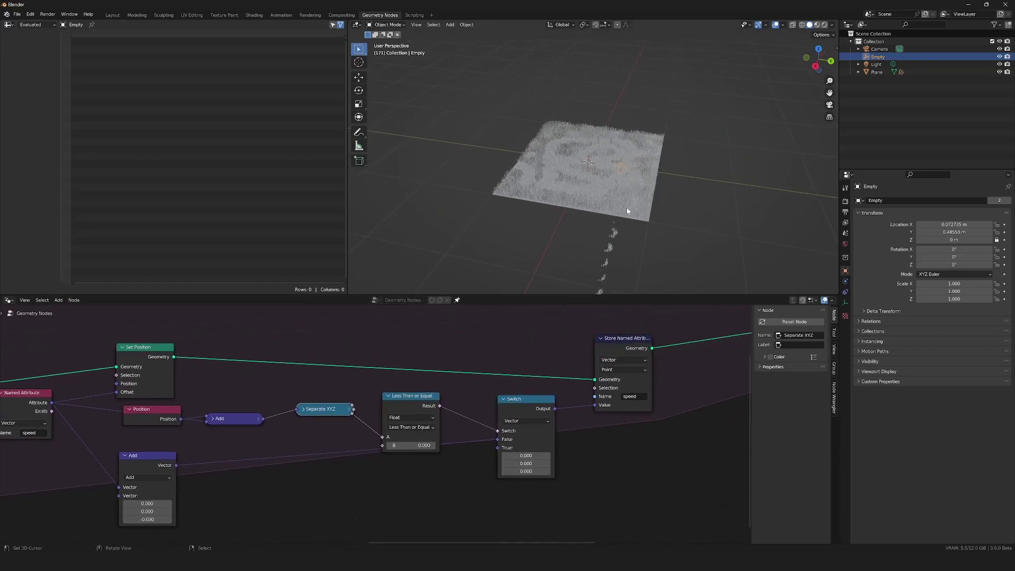
key(space)
key(g)
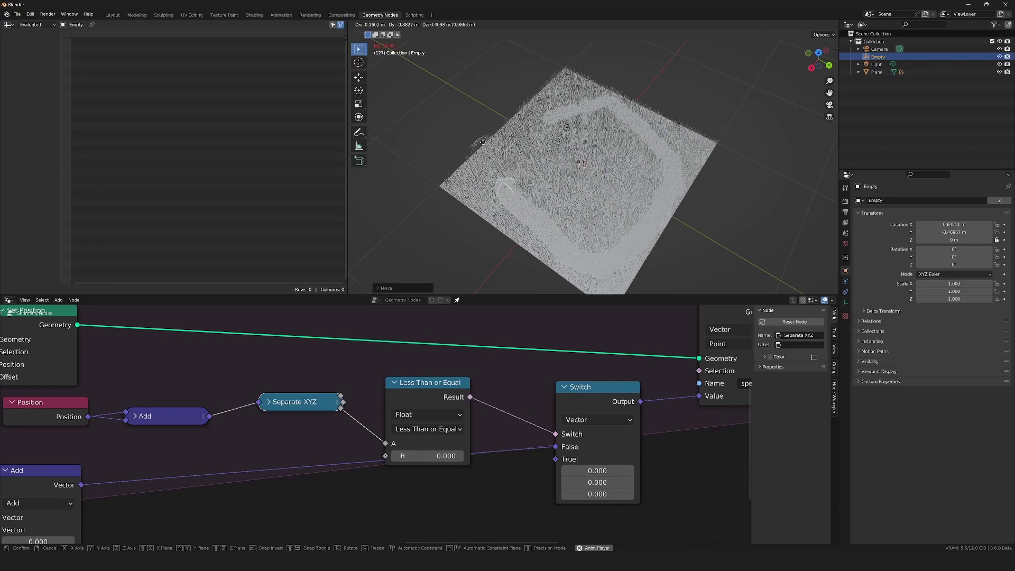
click(483, 133)
key(space)
- Create a collection named Mower under the Scene Collection and paste the copied mower model into it
scroll(528, 186, down, 10)
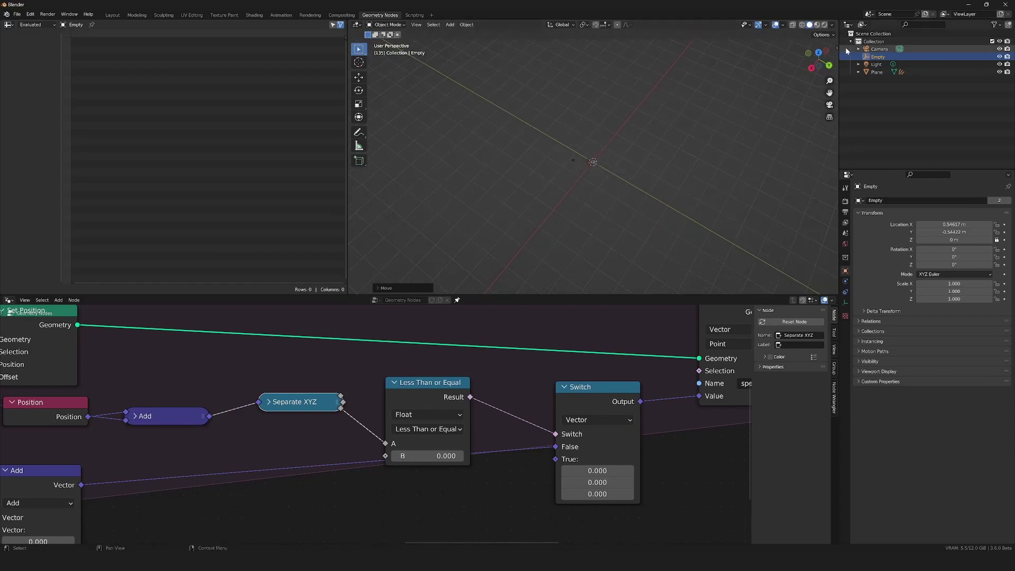
click(874, 34)
key(c)
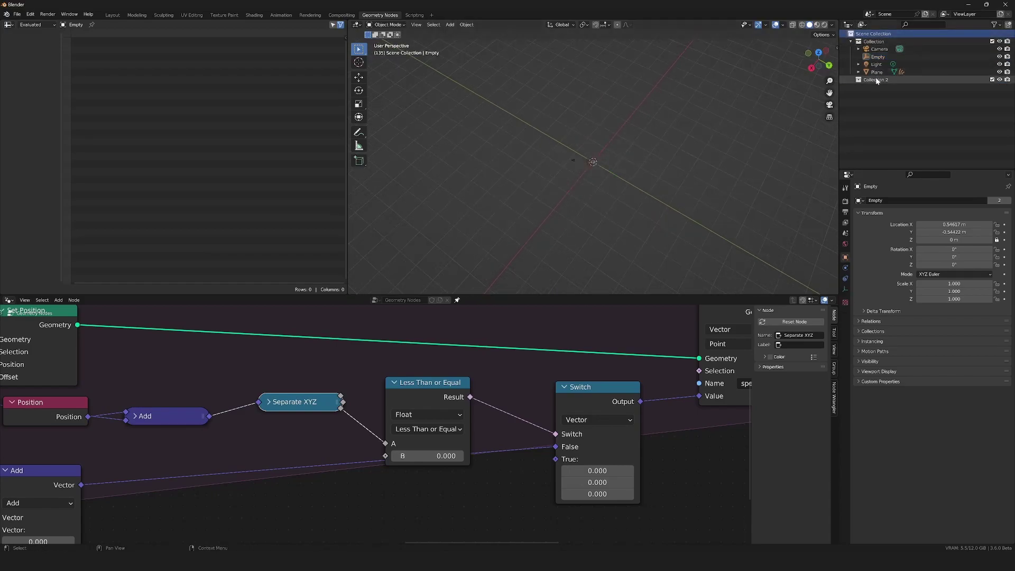
double_click(875, 80)
text(Mower)
key(Return)
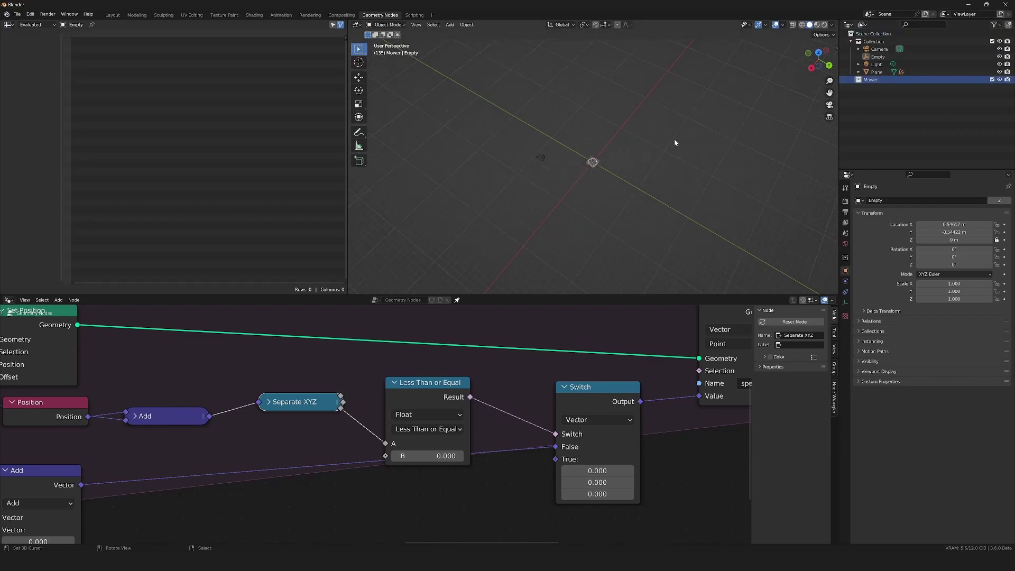
key(ctrl+v)
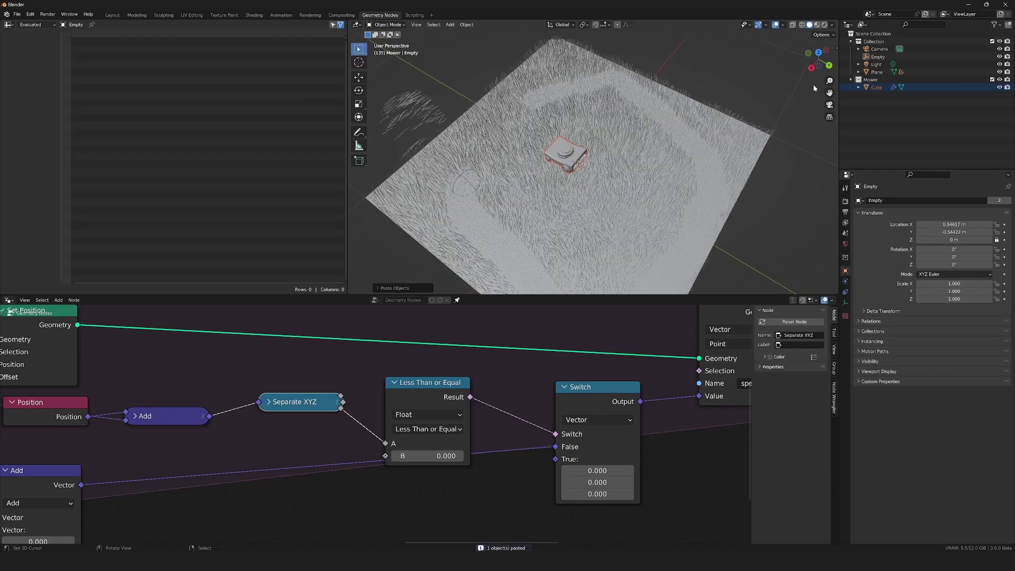
- Exclude the Mower collection from the view layer and bring it into the node tree as a Collection Info node below Simulation Output
click(991, 79)
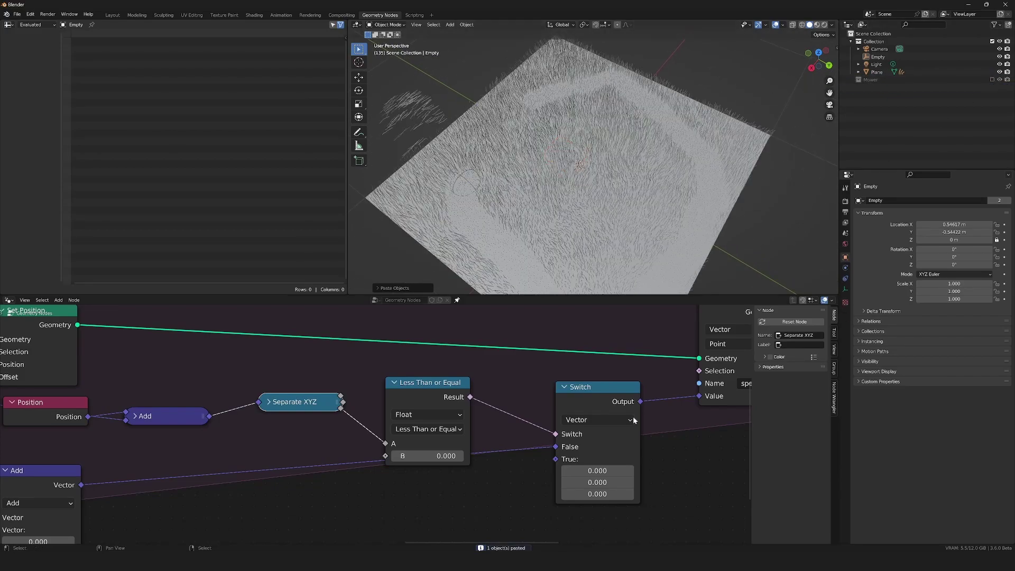
scroll(629, 417, down, 6)
drag(861, 77, 428, 411)
scroll(432, 411, up, 2)
scroll(432, 411, up, 1)
scroll(432, 410, down, 3)
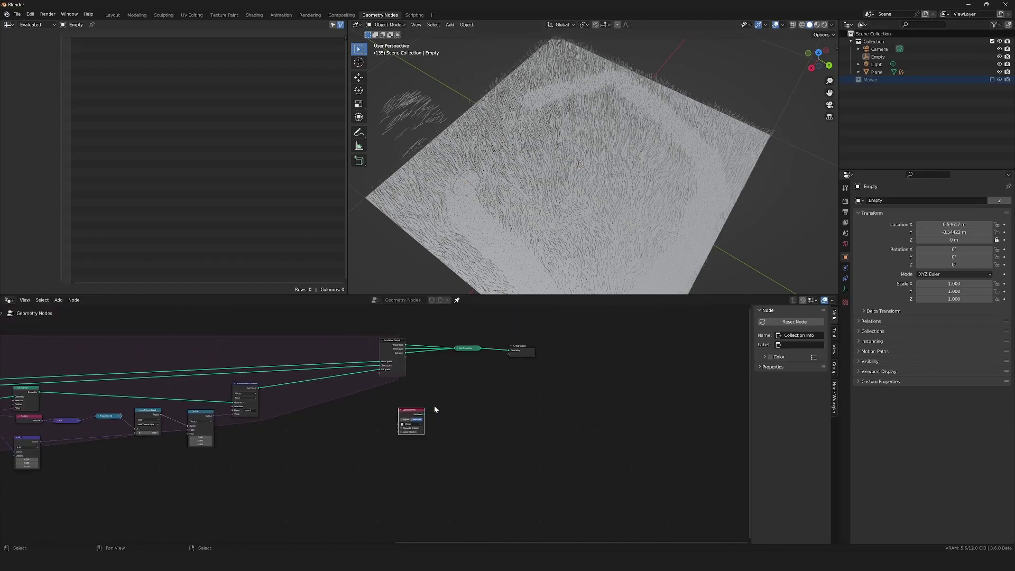
- Add a Set Position node fed by the Collection Info node's Instances output
scroll(432, 410, up, 3)
drag(333, 436, 381, 439)
text(set pos)
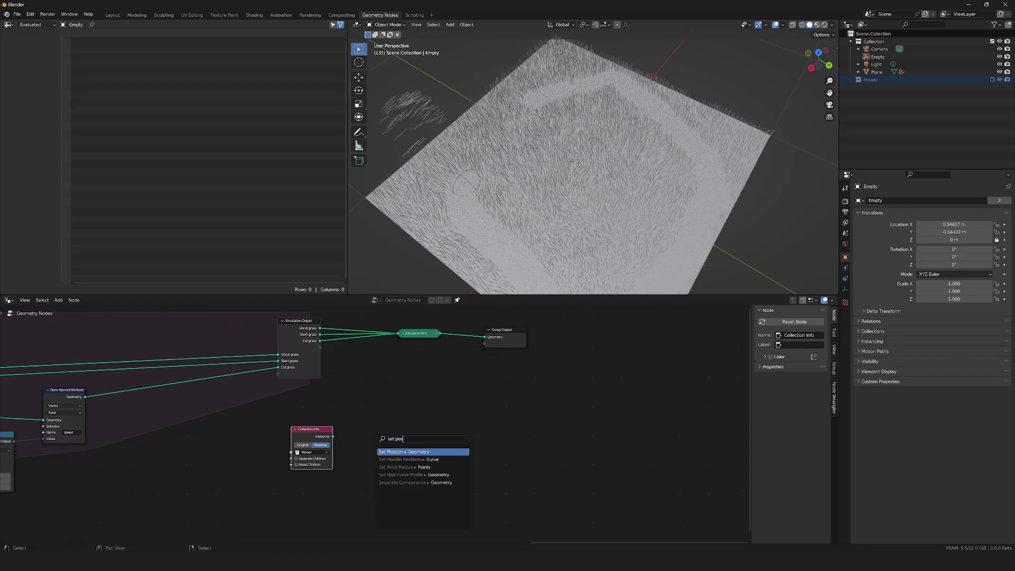
click(398, 490)
click(379, 425)
- Connect the Object Info node's Location to the Position input of the mower's Set Position node
scroll(376, 424, down, 8)
middle_drag(182, 433, 386, 434)
middle_drag(181, 435, 442, 382)
scroll(90, 405, up, 3)
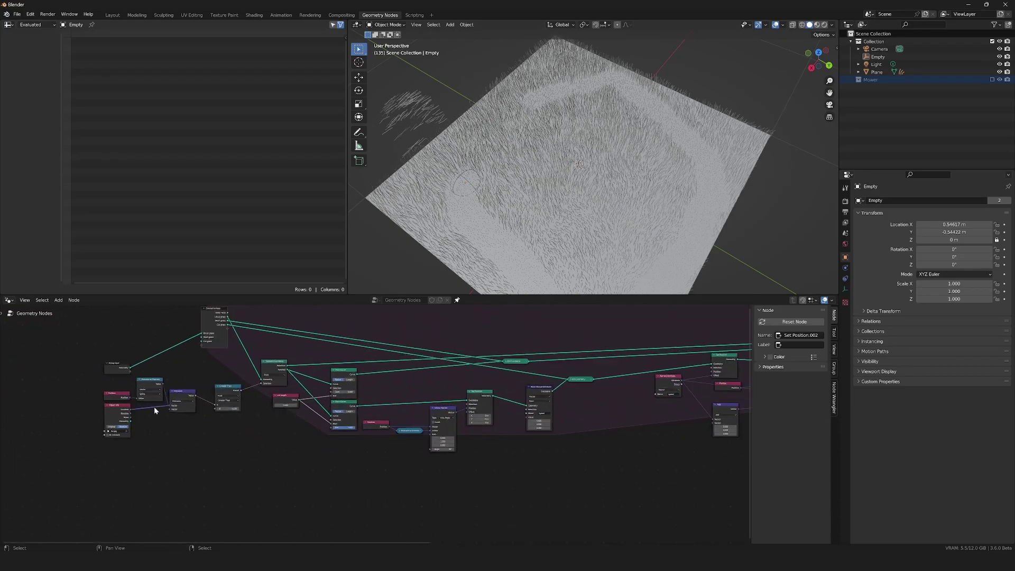
click(88, 409)
drag(89, 408, 579, 482)
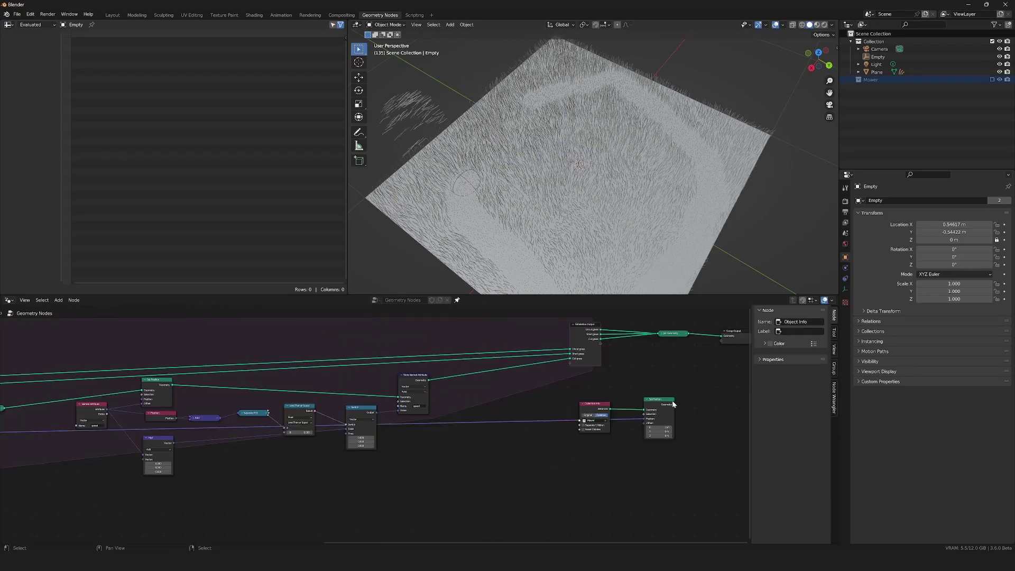
- Move Group Output farther away and insert a duplicate of Join Geometry in front of it
middle_drag(686, 328, 541, 338)
scroll(604, 340, up, 1)
drag(604, 340, 668, 338)
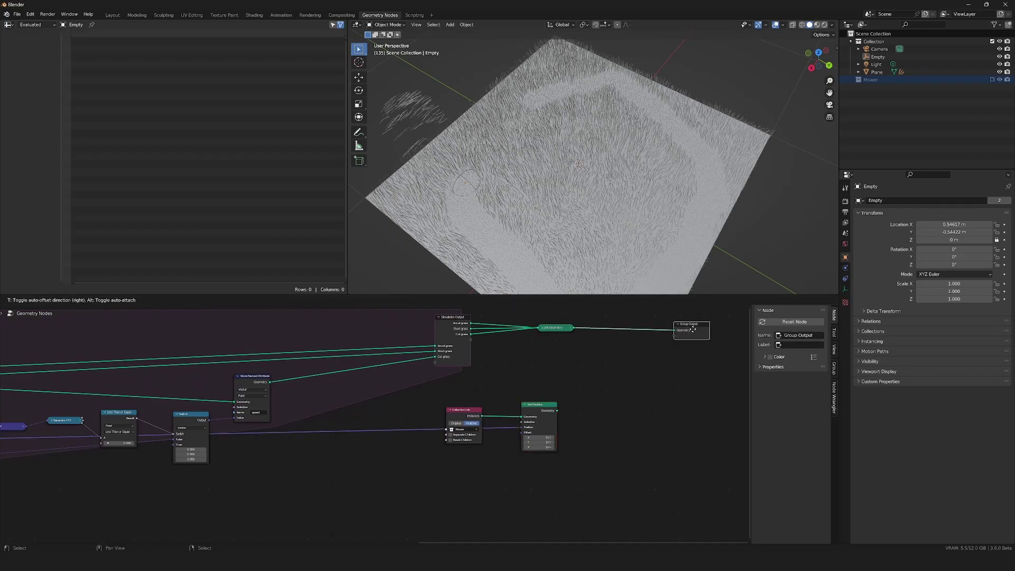
click(564, 328)
key(shift+d)
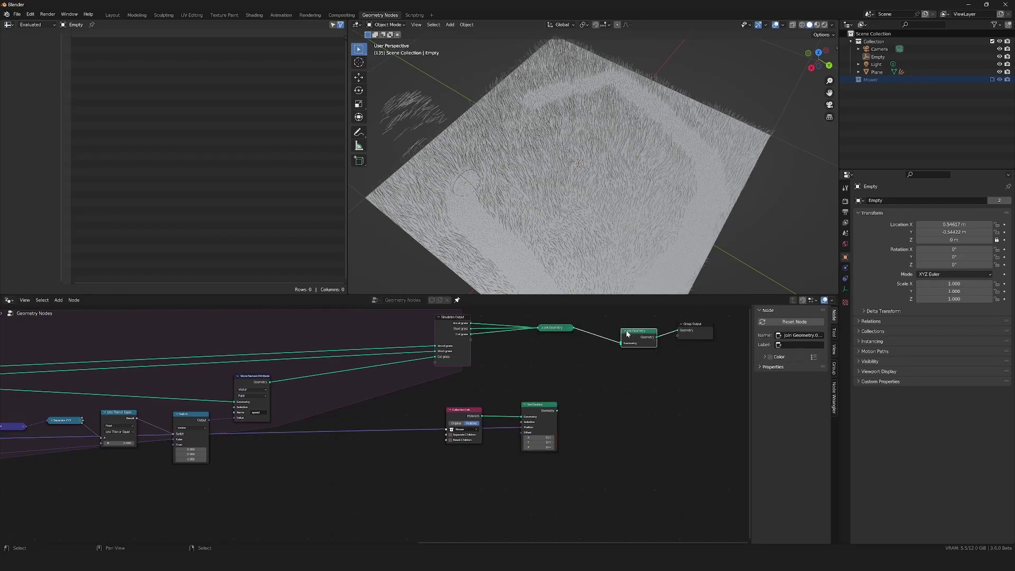
- Connect the mower's Set Position geometry to the duplicated Join Geometry node
drag(557, 410, 621, 343)
scroll(545, 355, up, 1)
middle_drag(546, 355, 474, 421)
scroll(475, 422, up, 1)
- Move the last Join Geometry node farther from the first one and line up Group Output beside it
drag(711, 363, 616, 431)
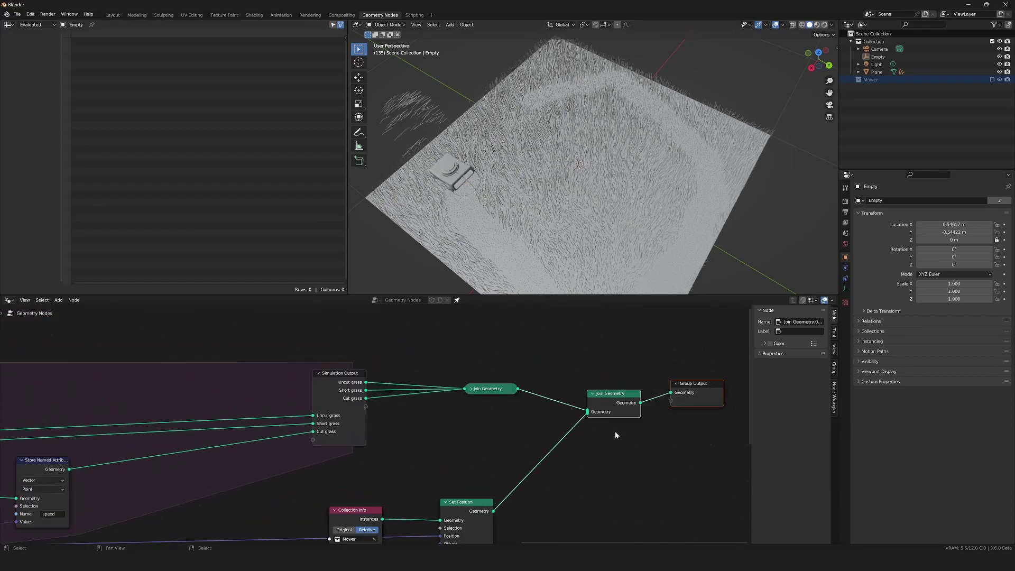
key(g)
click(655, 412)
scroll(486, 392, up, 1)
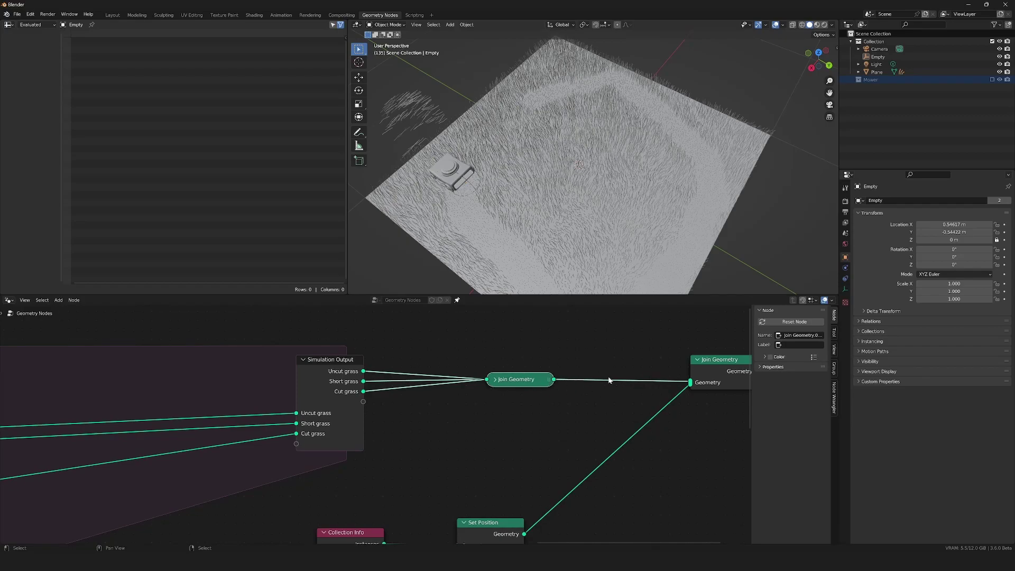
scroll(581, 423, down, 1)
middle_drag(550, 465, 500, 416)
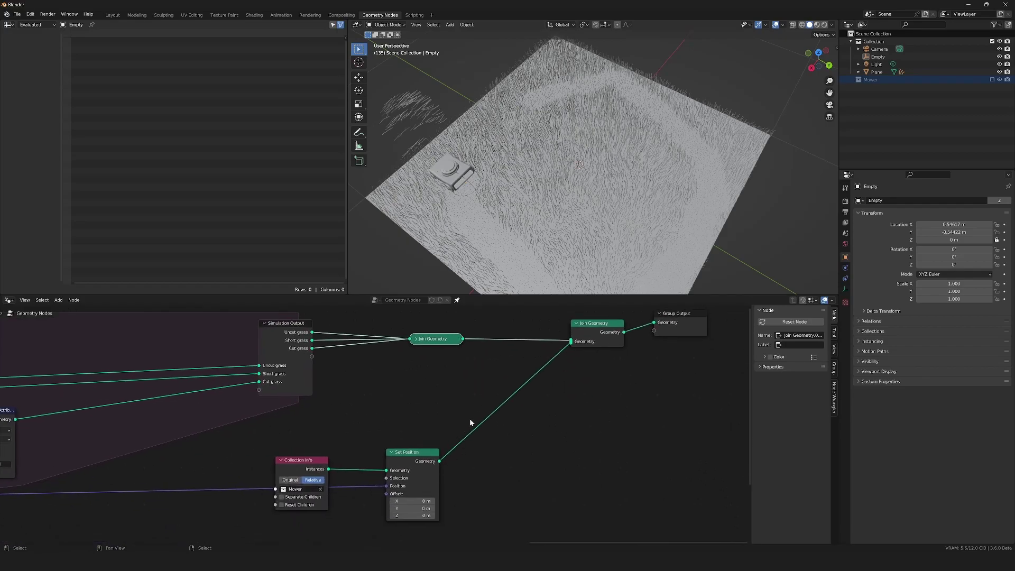
scroll(525, 377, up, 1)
middle_drag(524, 341, 493, 357)
scroll(517, 322, up, 1)
key(b)
drag(543, 336, 595, 343)
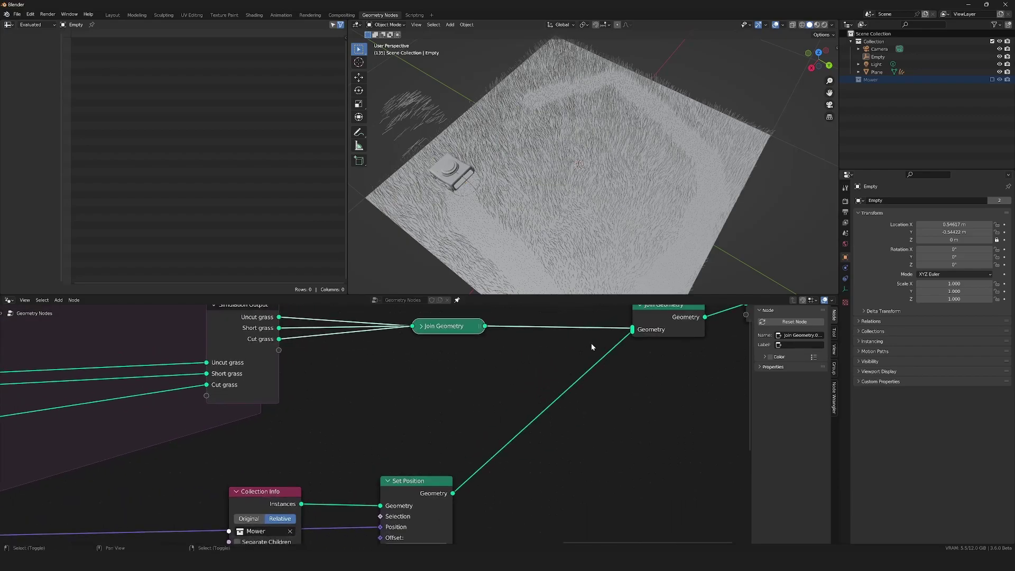
scroll(573, 365, down, 2)
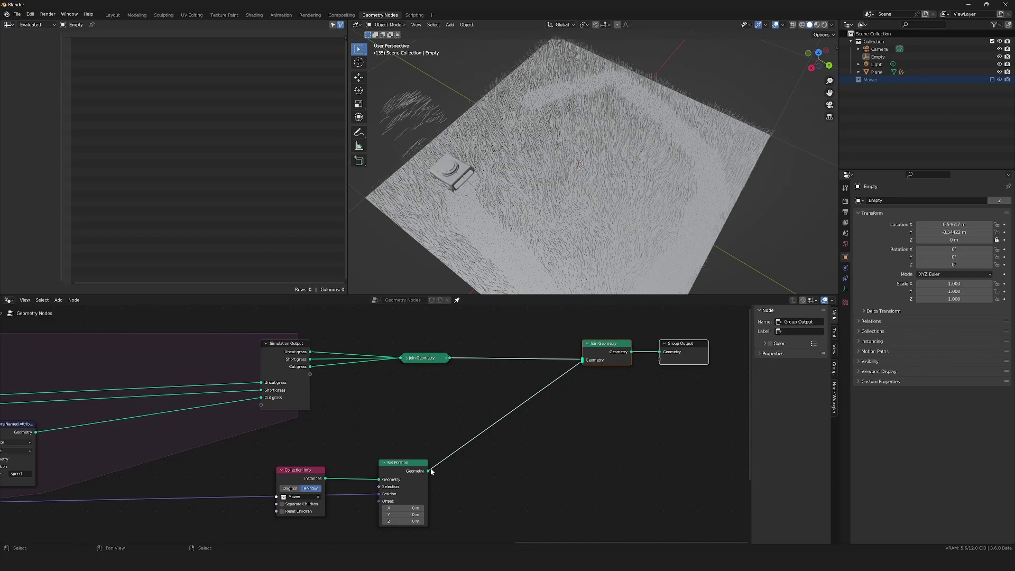
- Play the simulation and move the Empty over the grass to test the mower following it
middle_drag(438, 481, 459, 437)
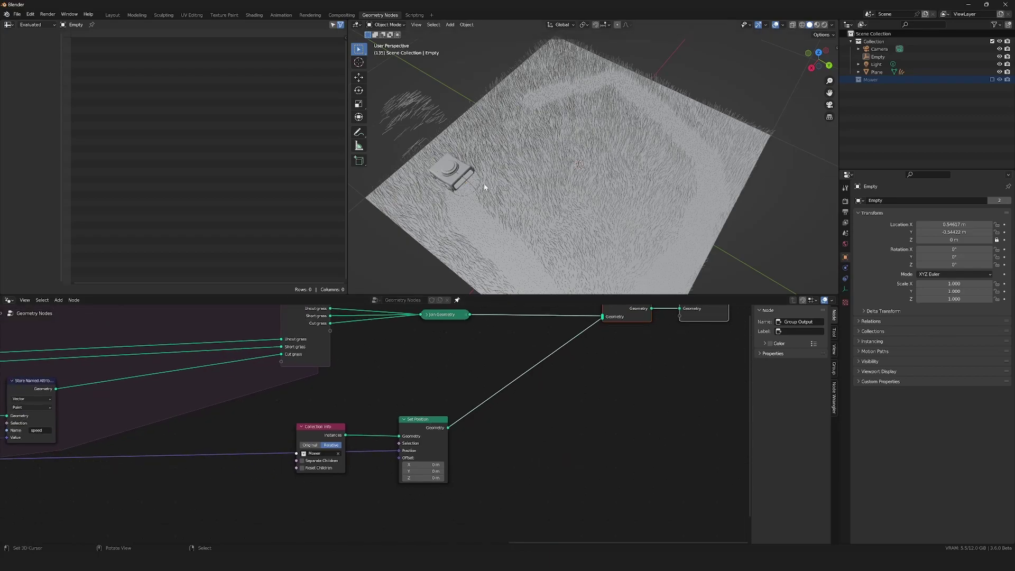
key(space)
click(470, 181)
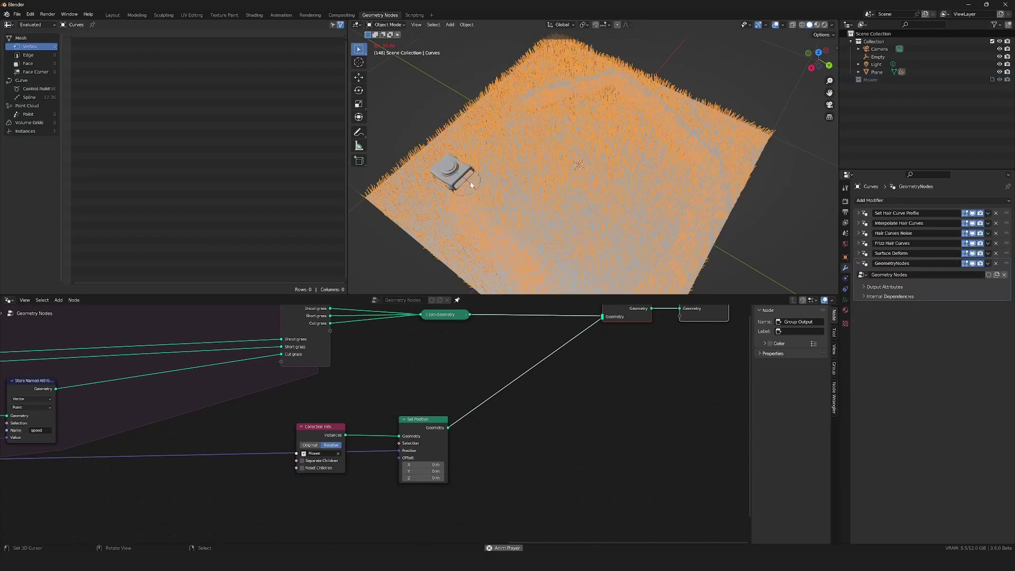
click(469, 184)
key(g)
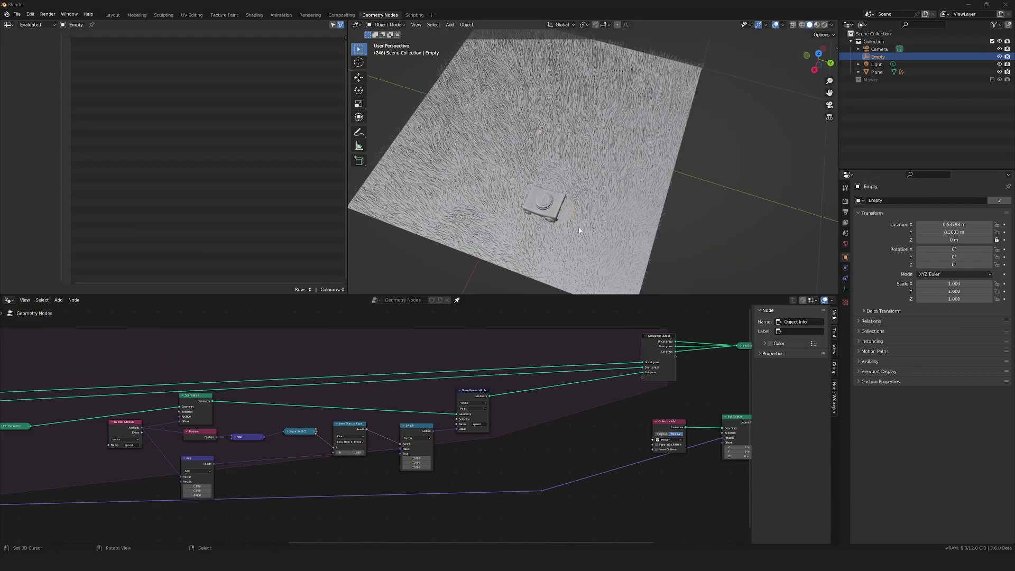
- Connect the reroute carrying the Empty's Location to a new input on the Simulation Output node
middle_drag(619, 415, 550, 424)
scroll(550, 424, up, 3)
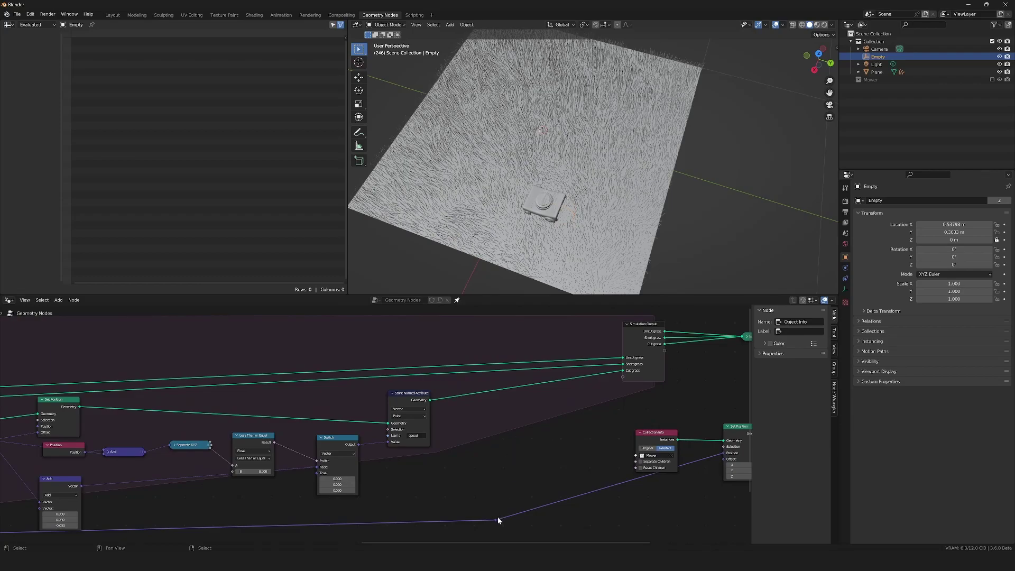
middle_drag(363, 501, 153, 436)
middle_drag(531, 408, 207, 454)
middle_drag(506, 466, 394, 468)
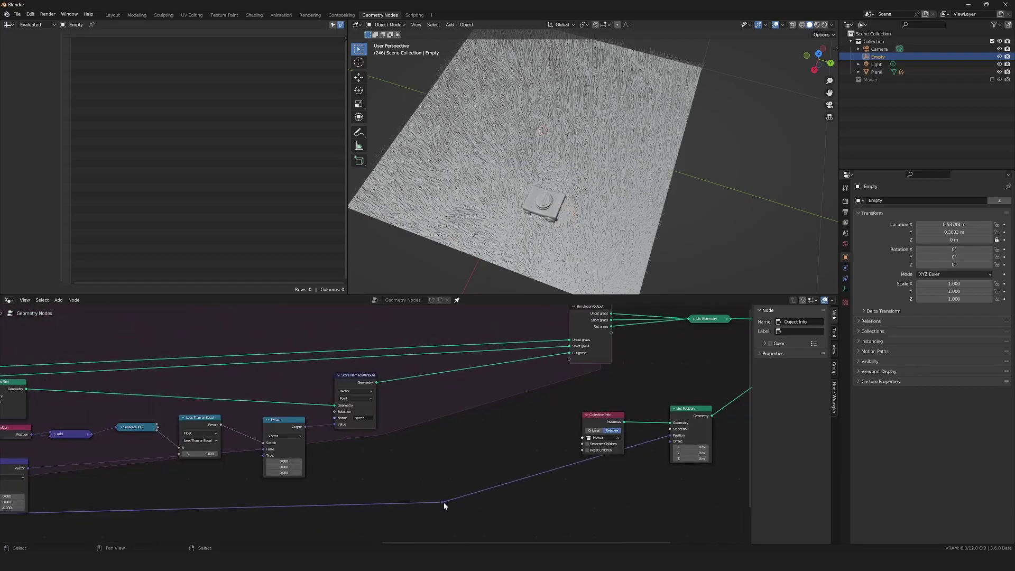
drag(442, 502, 575, 358)
- Rename the new Vector simulation state item on Simulation Output with a name beginning "previous_empty_"
scroll(575, 360, down, 9)
middle_drag(251, 387, 572, 393)
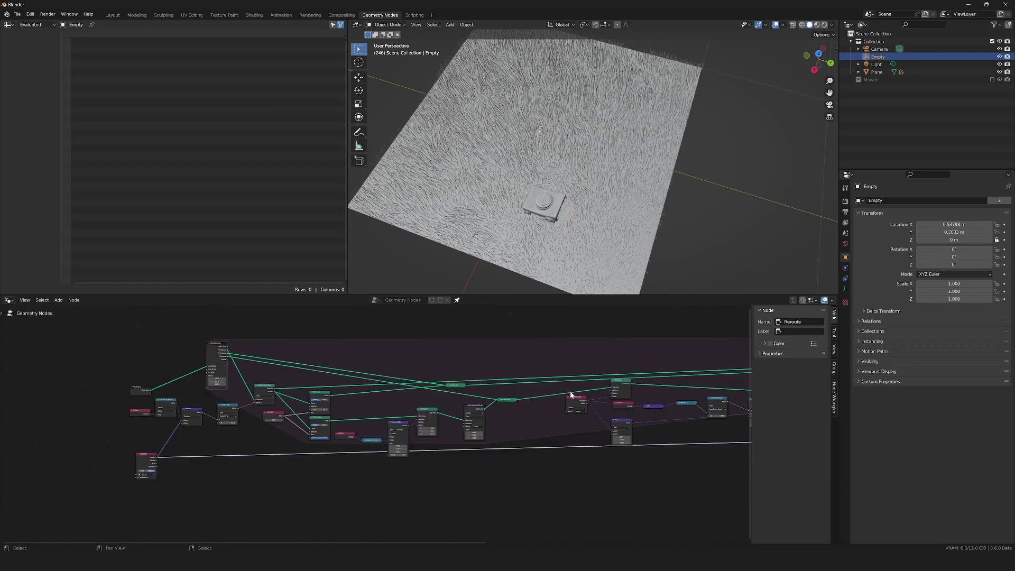
scroll(372, 394, up, 1)
middle_drag(372, 449, 338, 419)
scroll(305, 411, up, 1)
middle_drag(153, 322, 176, 360)
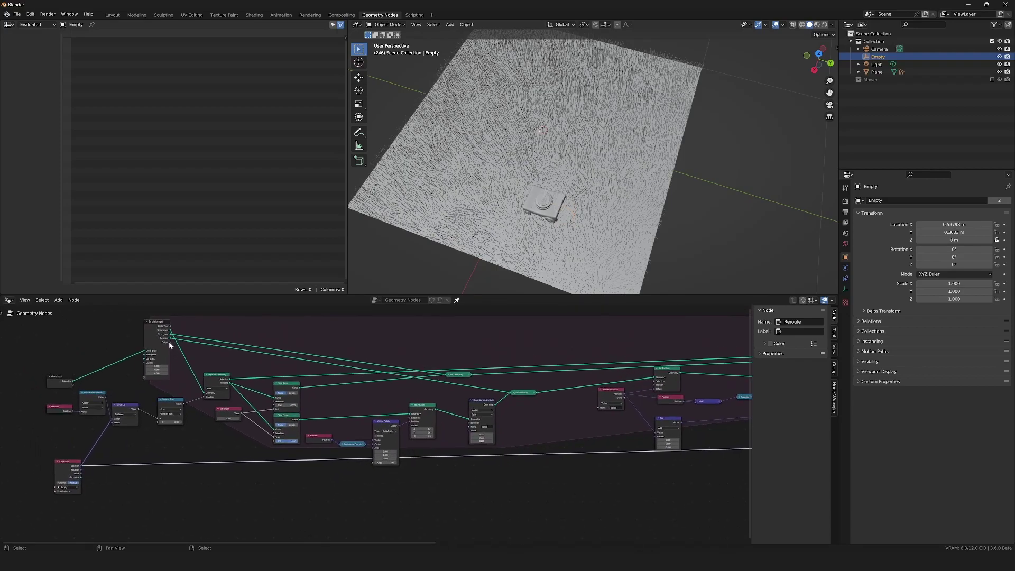
middle_drag(612, 354, 130, 387)
scroll(428, 377, up, 1)
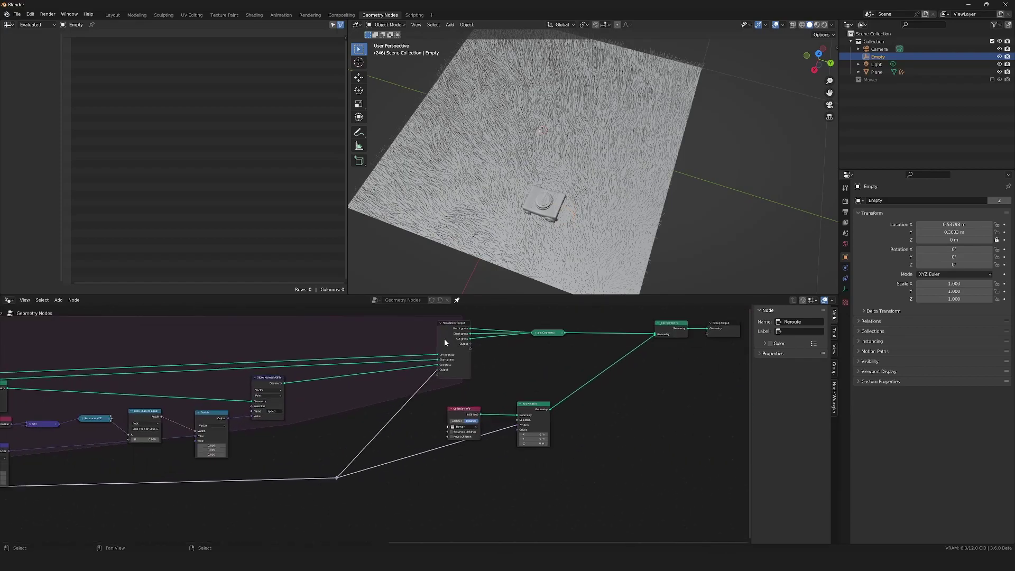
click(444, 338)
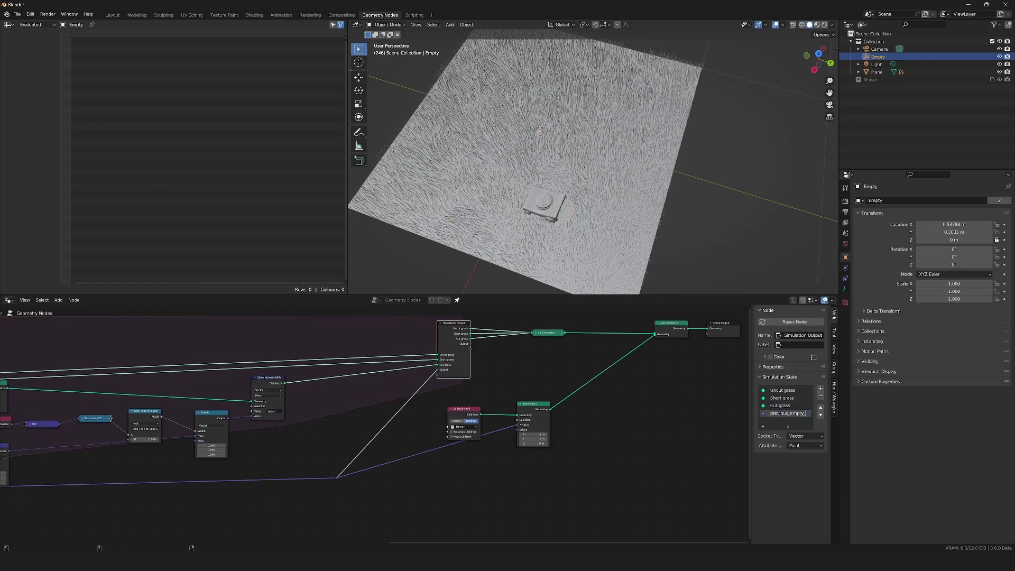
scroll(407, 402, down, 1)
middle_drag(345, 418, 514, 414)
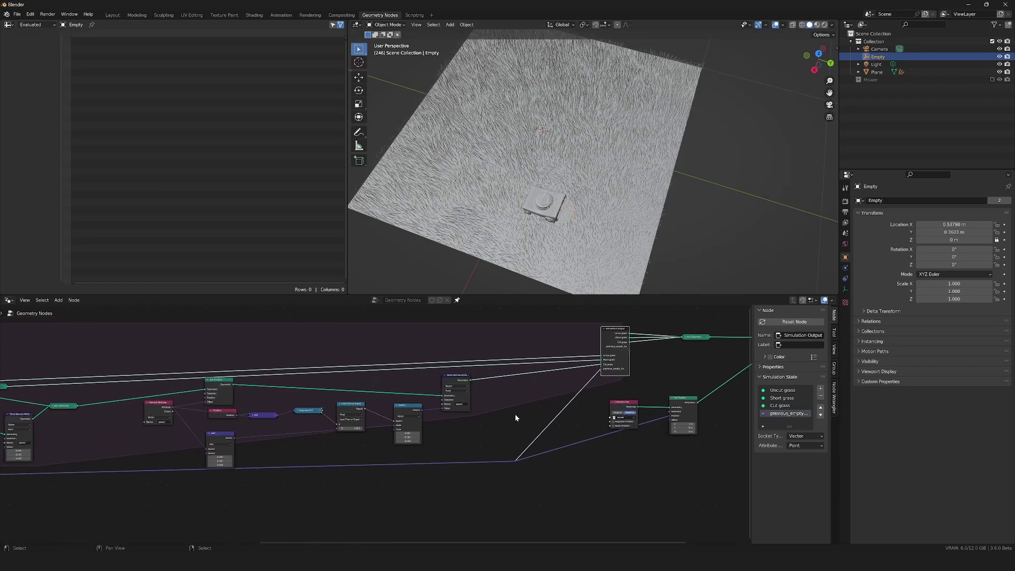
- Add a vector Subtract node taking the Simulation Input's previous_empty_loc first and the Empty's Location second
middle_drag(177, 399, 462, 389)
middle_drag(100, 424, 396, 409)
scroll(268, 372, up, 1)
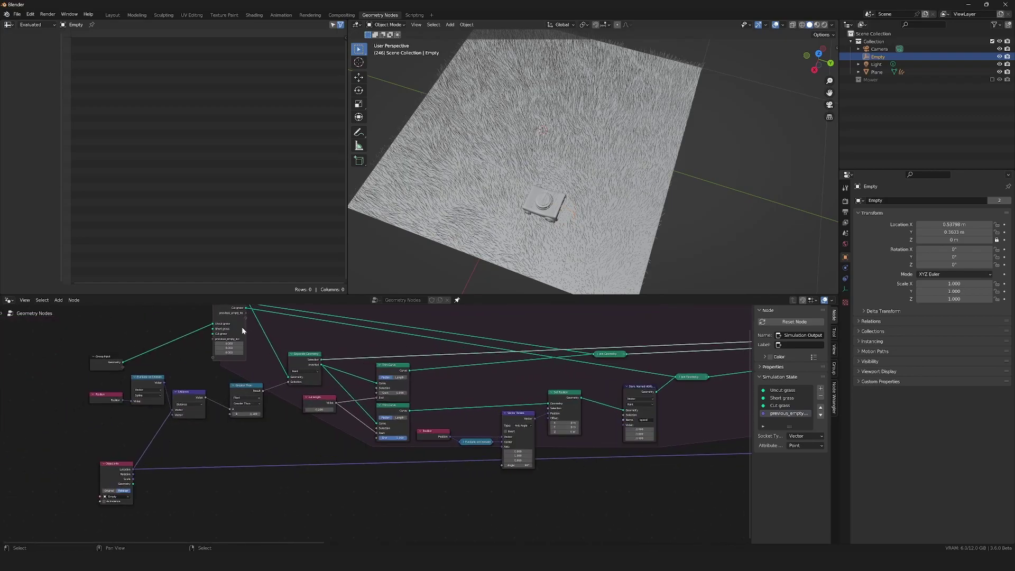
drag(245, 313, 325, 461)
text(subtra)
key(Return)
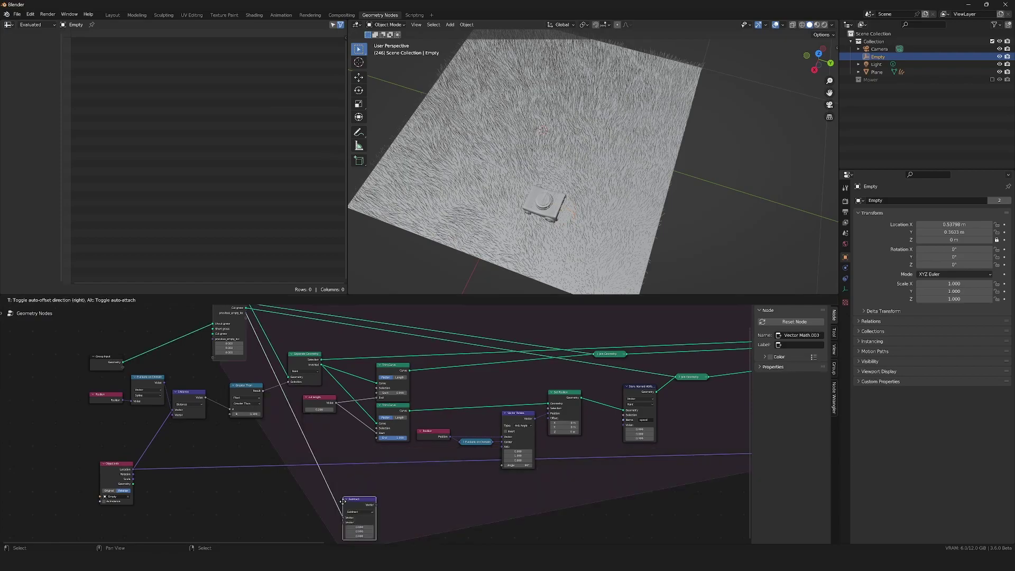
click(379, 484)
drag(133, 469, 379, 503)
- Connect the Subtract result to a new input on the Simulation Output node and name that state item direction
scroll(310, 469, down, 3)
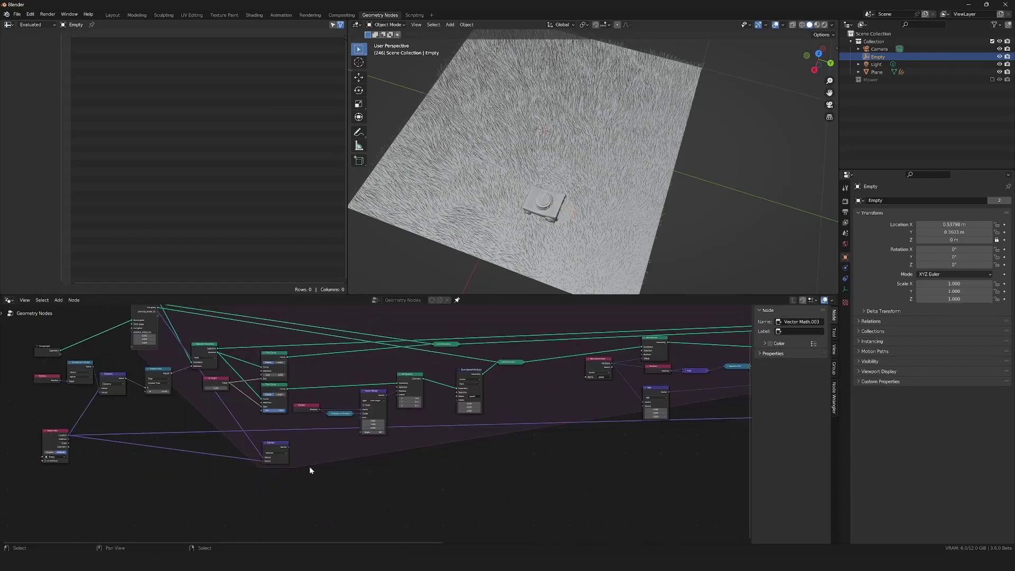
middle_drag(311, 453, 249, 449)
drag(158, 435, 687, 349)
scroll(687, 349, up, 3)
middle_drag(687, 349, 252, 347)
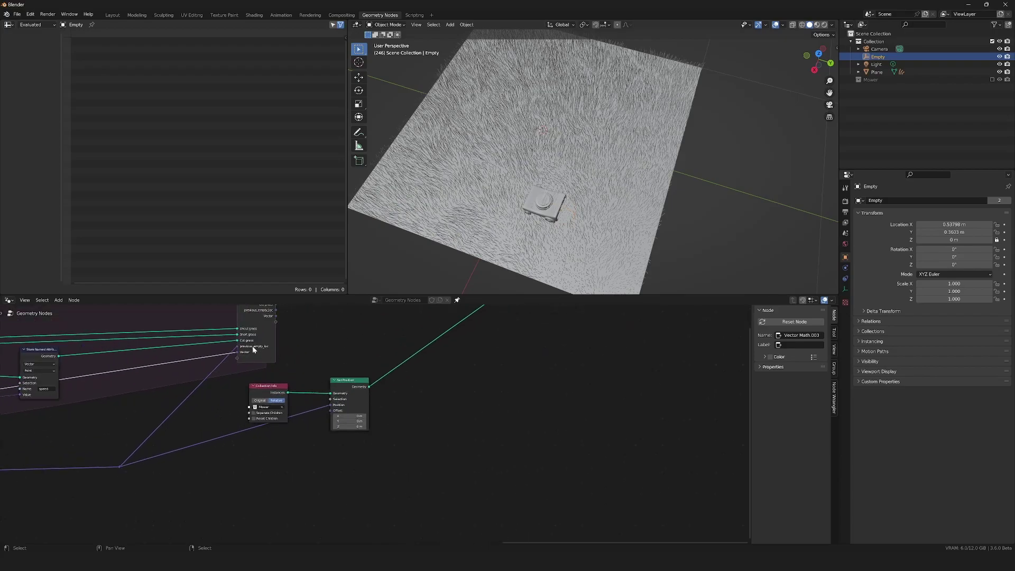
scroll(264, 362, up, 2)
click(236, 350)
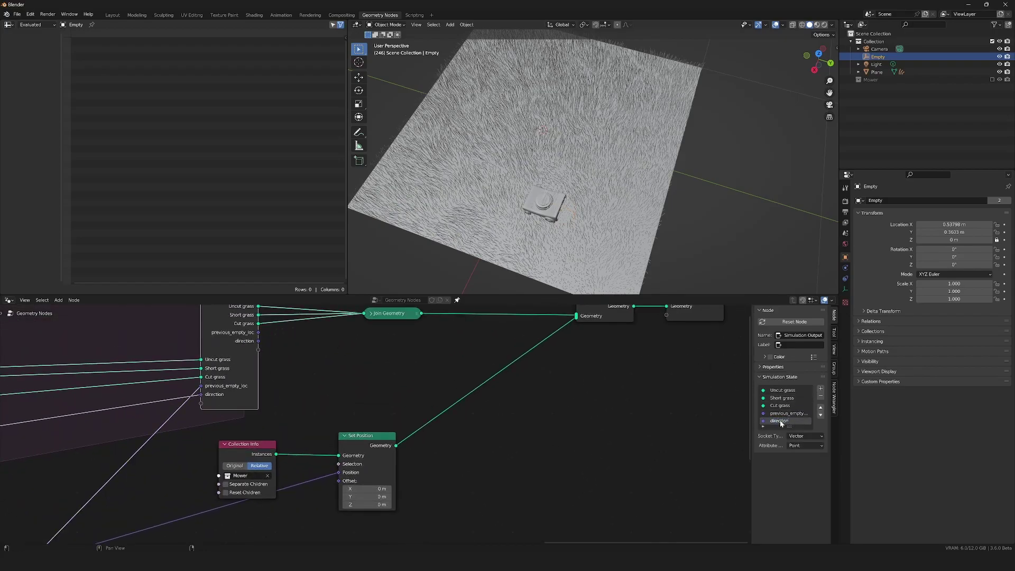
- Insert a Rotate Instances node between the mower's Set Position node and the final Join Geometry node
middle_drag(429, 429, 408, 440)
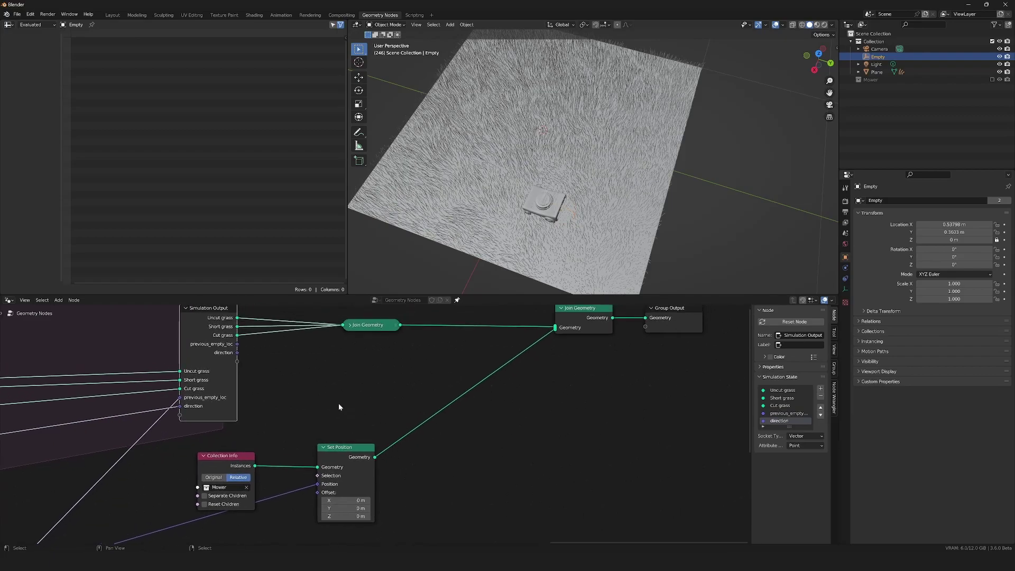
key(shift+a)
mouse_move(509, 408)
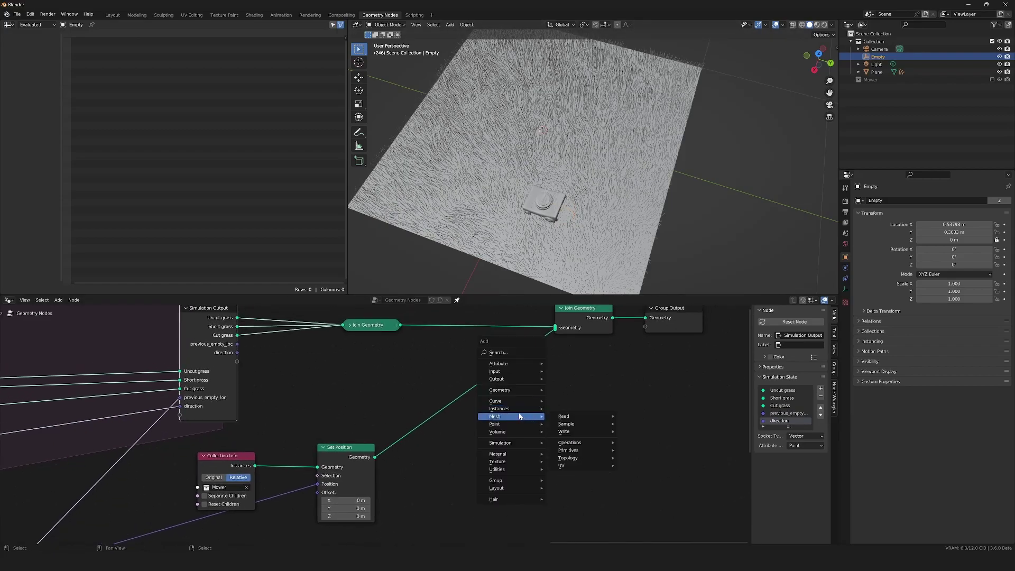
click(580, 435)
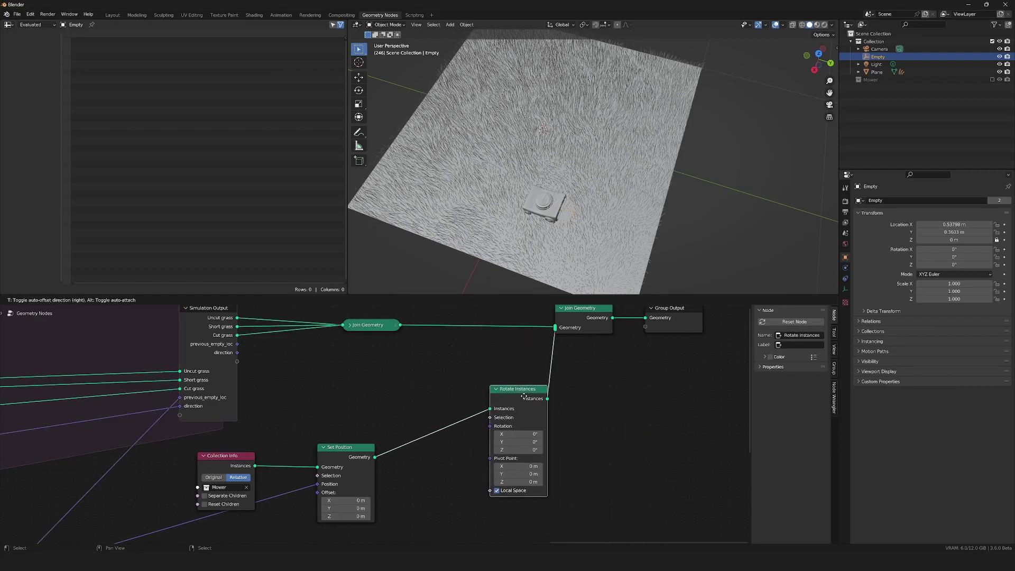
click(523, 397)
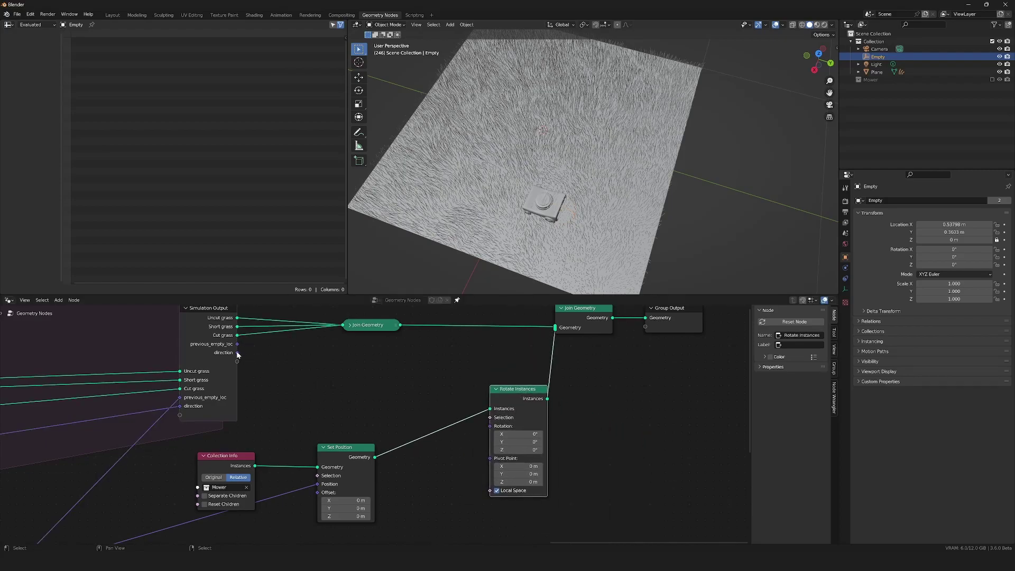
- Feed direction into a new Align Euler to Vector node and connect its Rotation output to the Rotate Instances Rotation input
drag(237, 351, 371, 371)
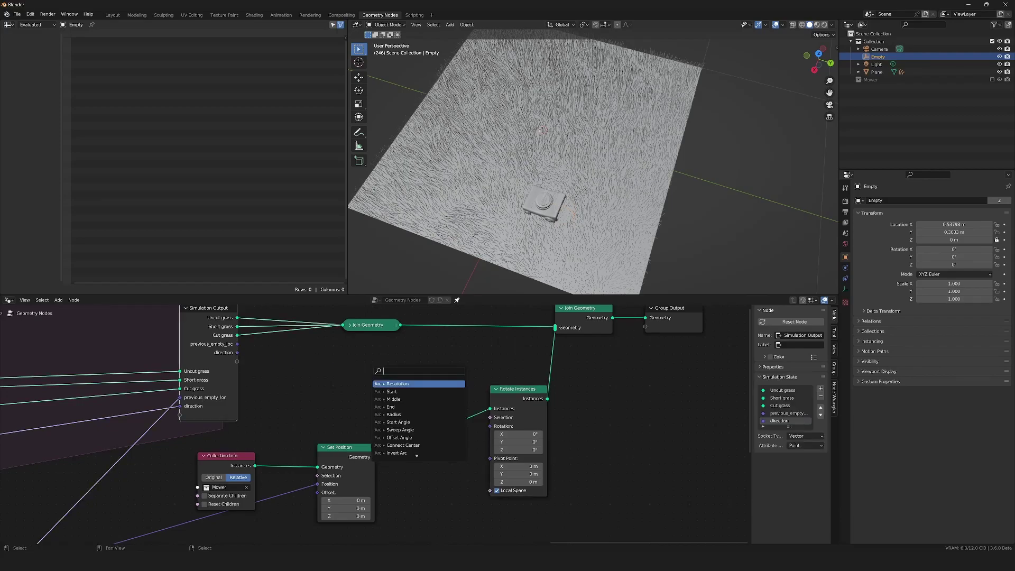
text(align)
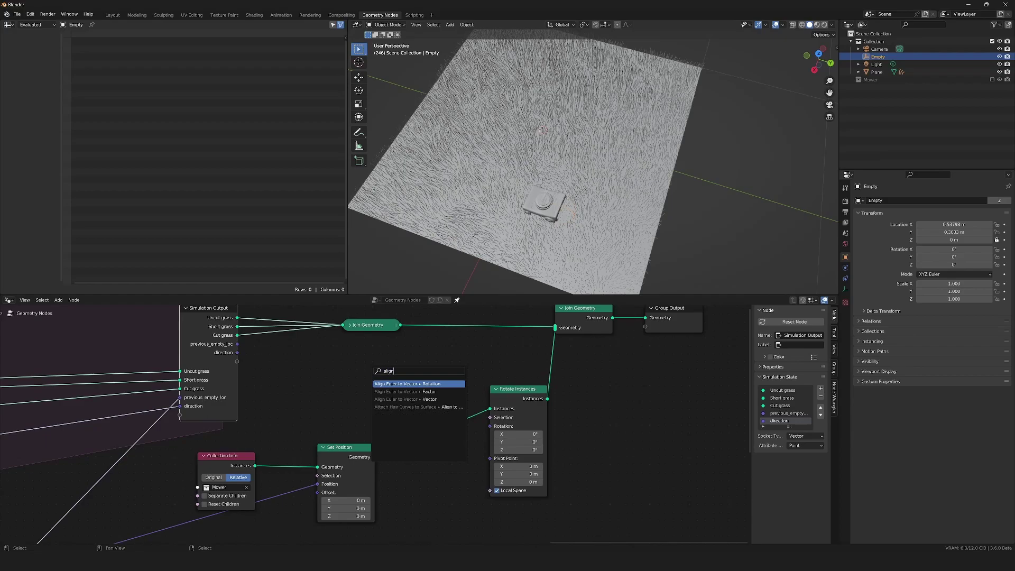
key(Down)
key(Down)
key(Return)
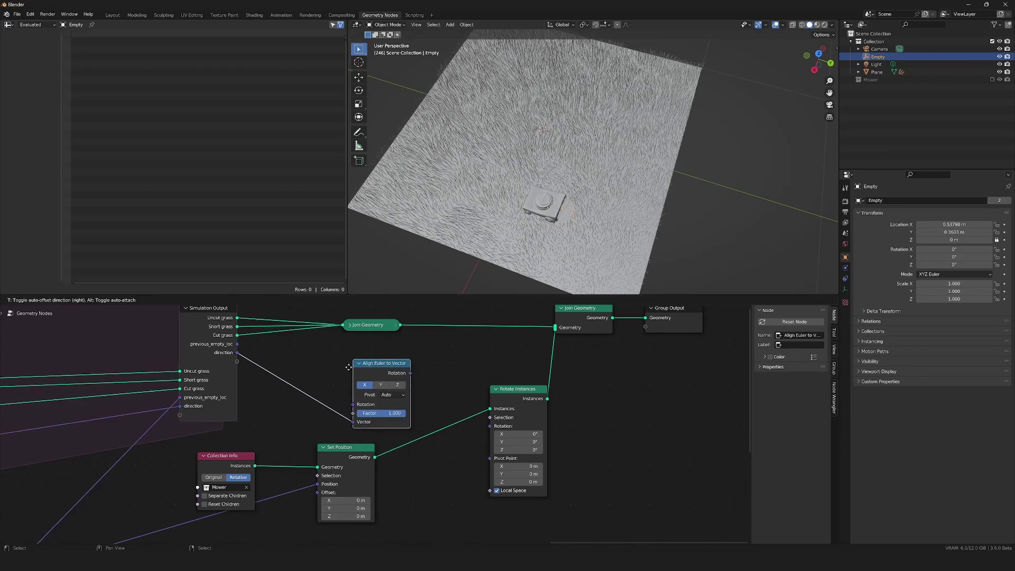
click(323, 363)
drag(381, 368, 437, 407)
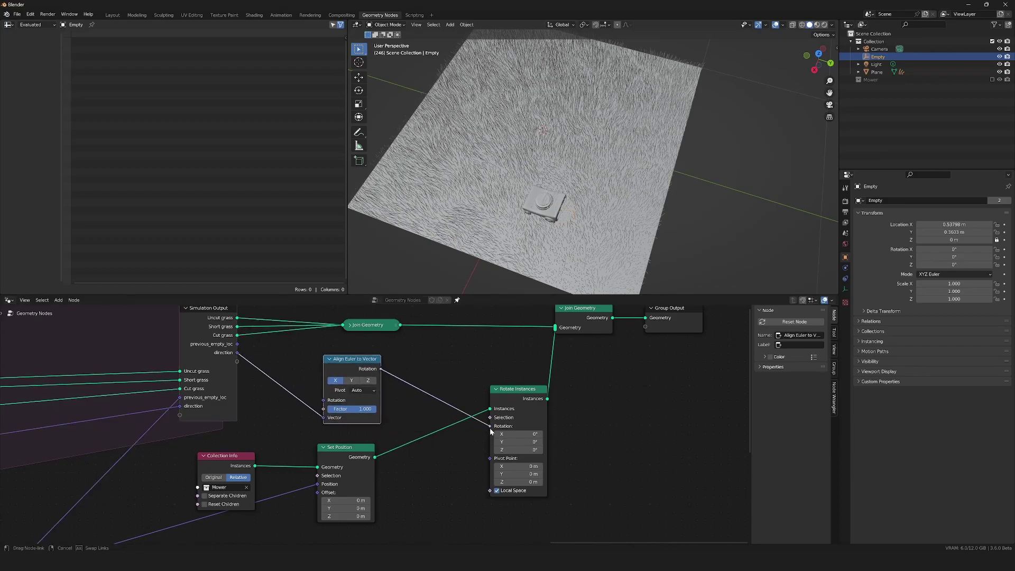
drag(490, 428, 490, 429)
- Play the simulation while moving the Empty over the grass, and switch the Align Euler to Vector axis to Y
key(space)
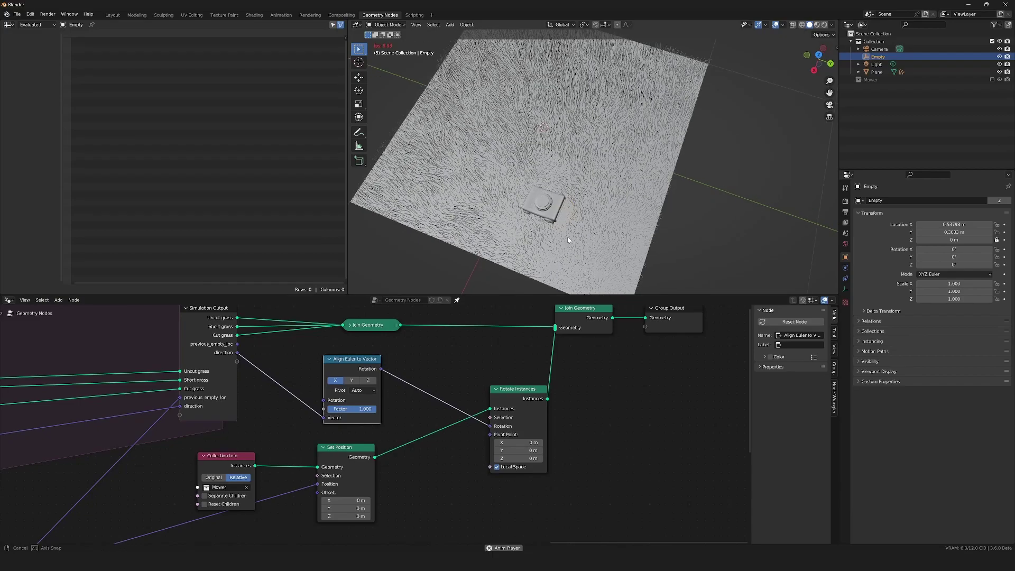
key(g)
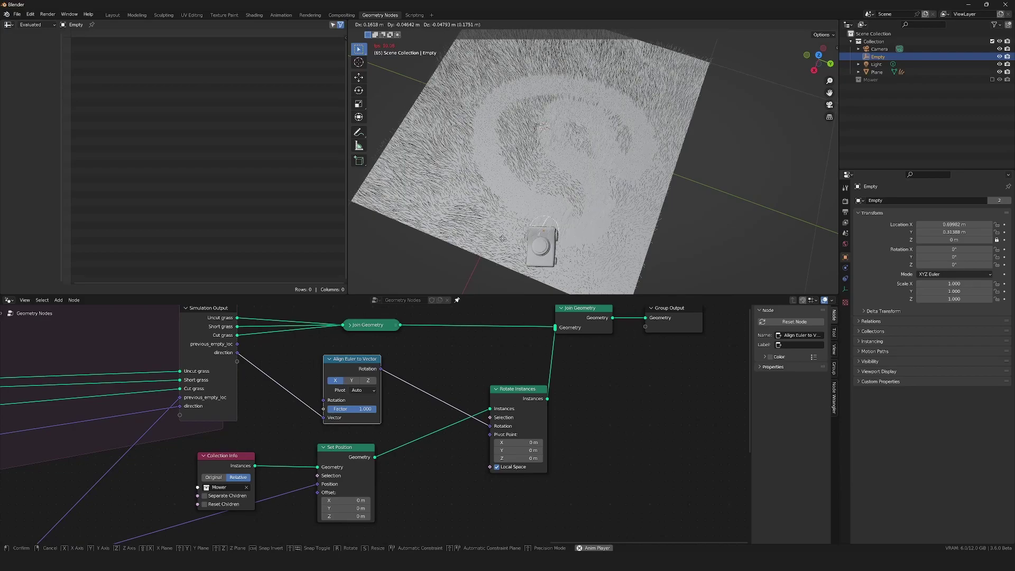
click(458, 140)
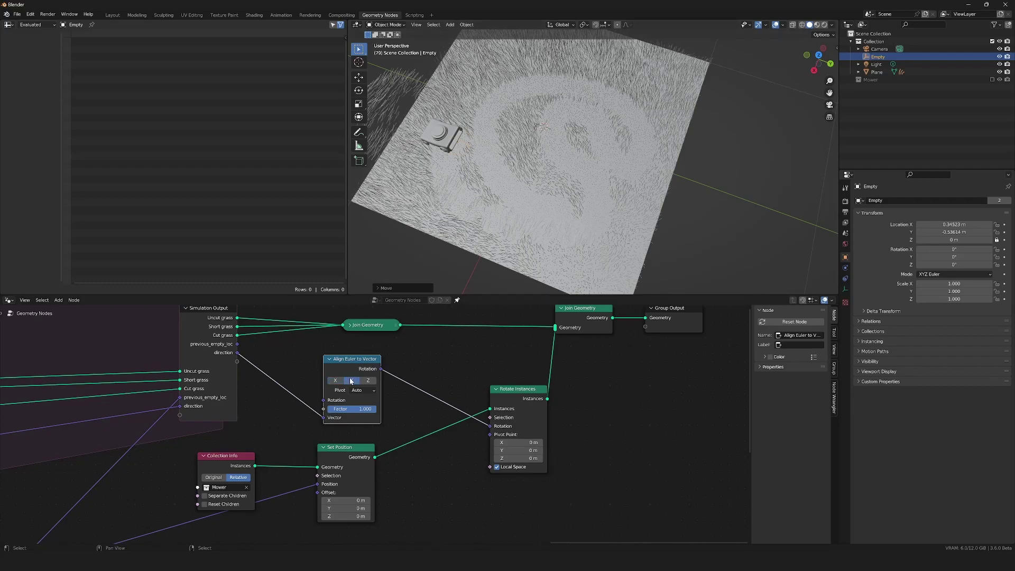
- Move the Empty around during playback to check the mower's heading from a lower and a higher viewpoint
key(g)
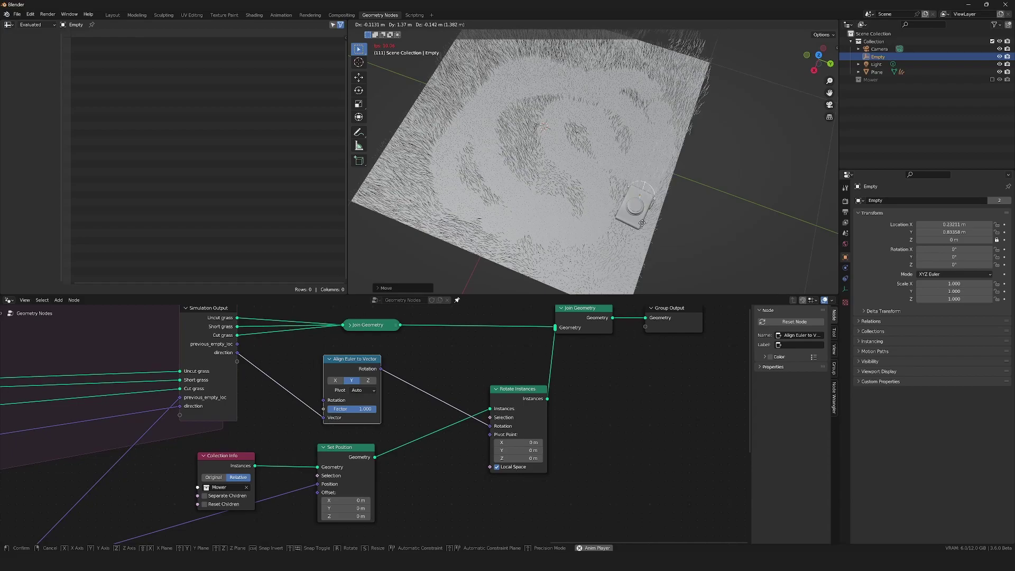
click(646, 210)
middle_drag(646, 209, 656, 227)
key(g)
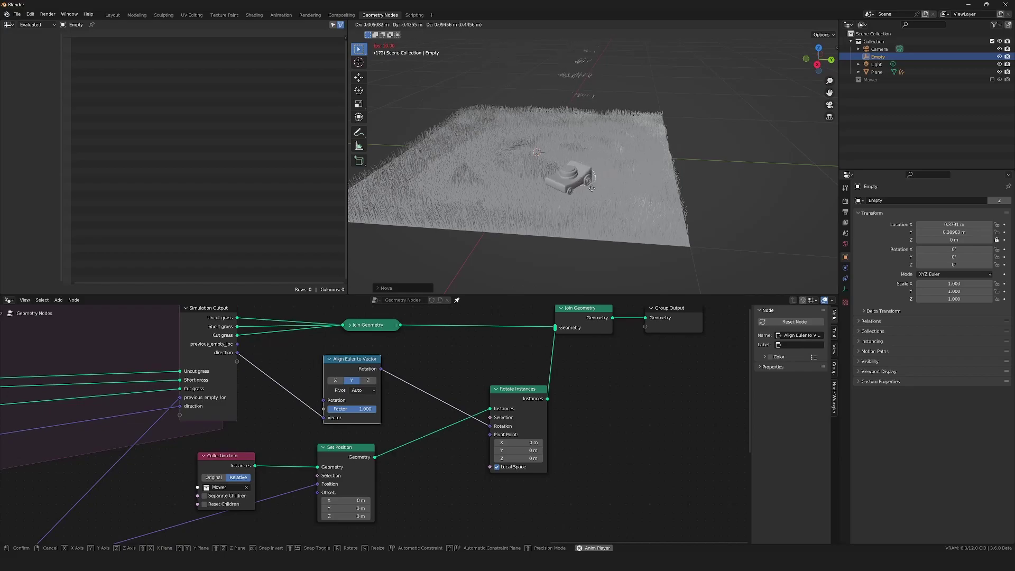
click(628, 206)
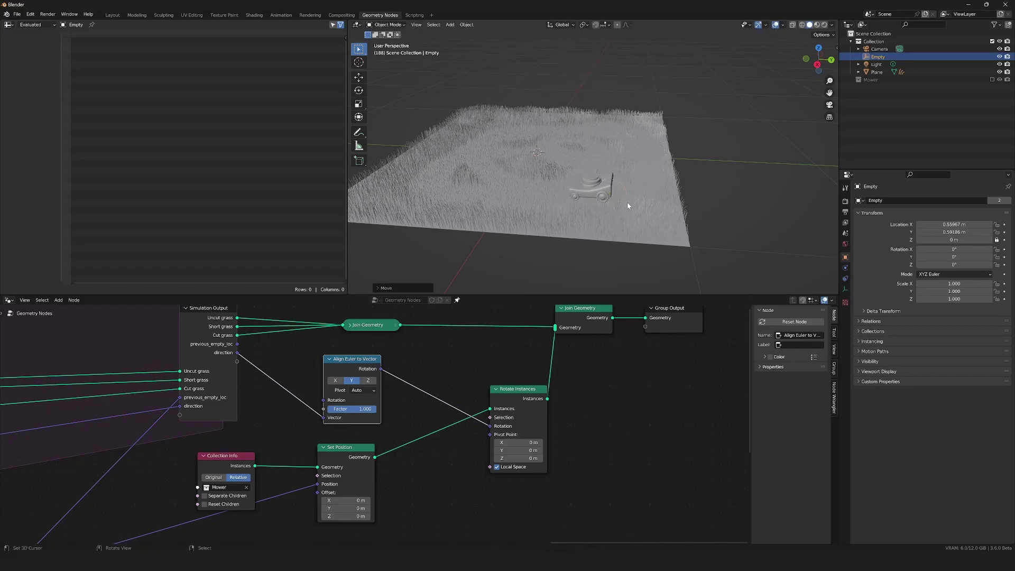
middle_drag(630, 213, 613, 202)
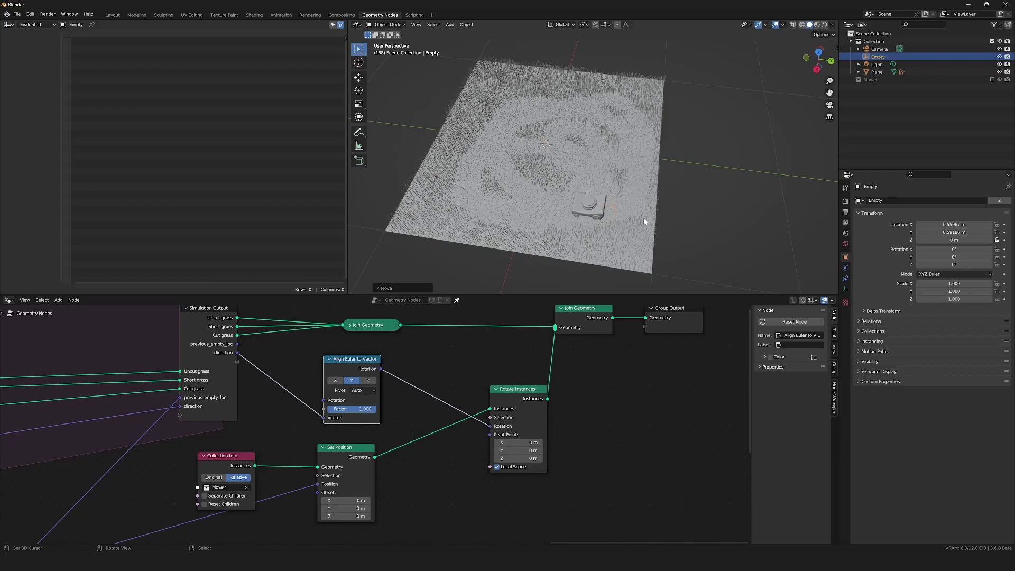
- Examine the simulation zone from end to end, comparing the state items on the Simulation Output and Simulation Input nodes
scroll(436, 394, down, 3)
middle_drag(435, 394, 587, 428)
scroll(587, 428, down, 2)
ctrl+scroll(586, 427, left, 10)
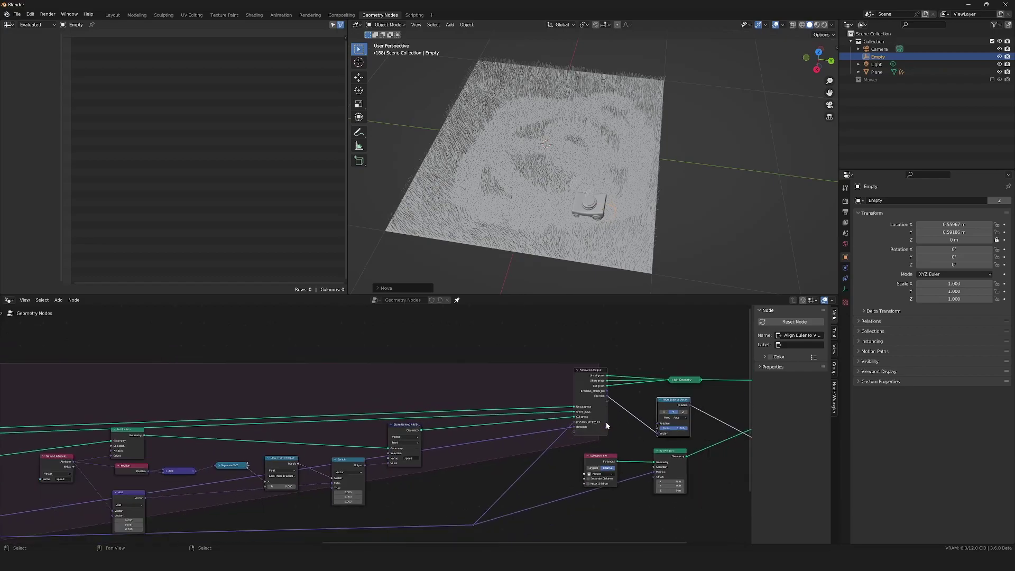
scroll(522, 417, down, 4)
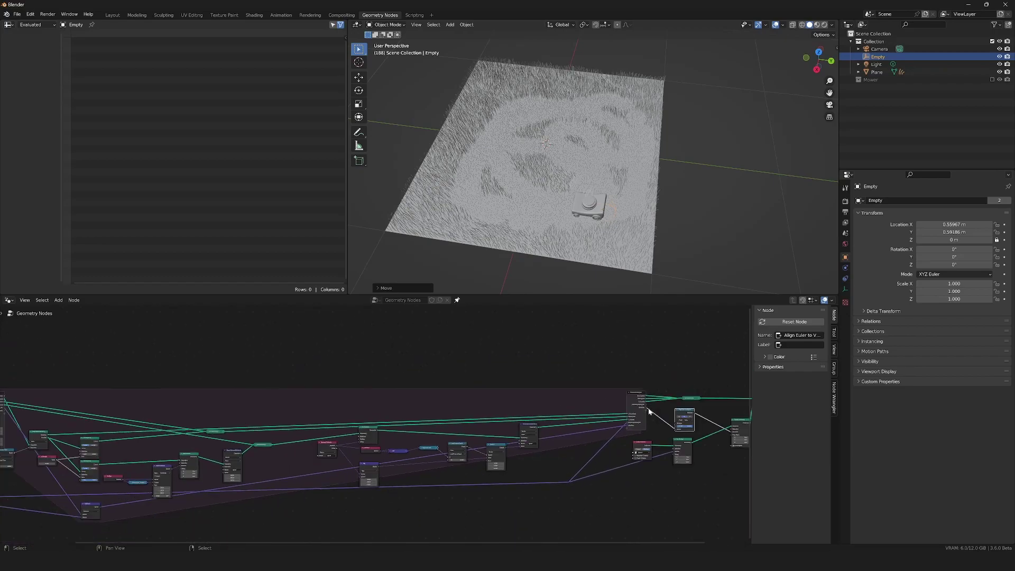
click(636, 402)
scroll(210, 413, down, 1)
scroll(124, 422, up, 1)
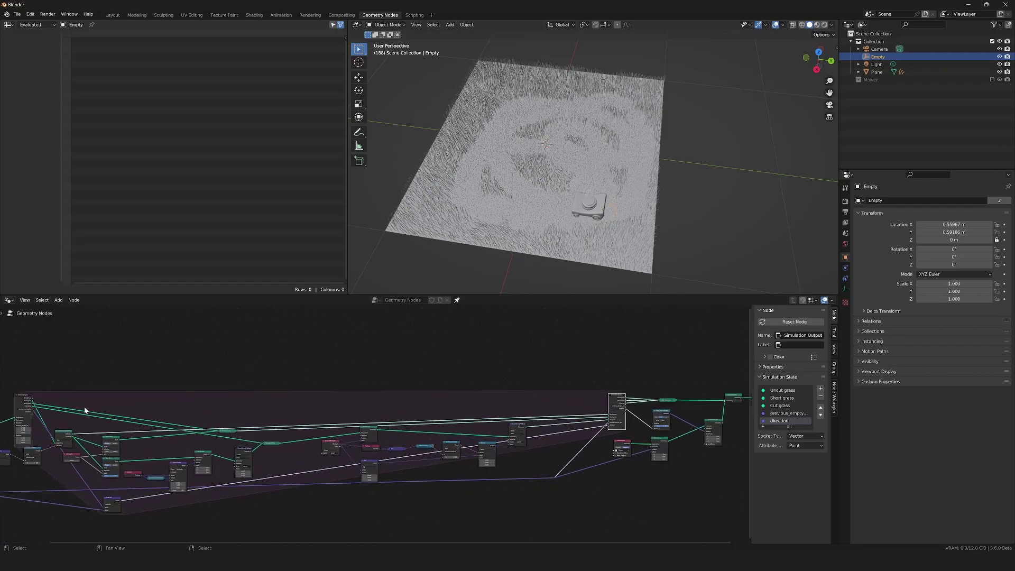
click(23, 408)
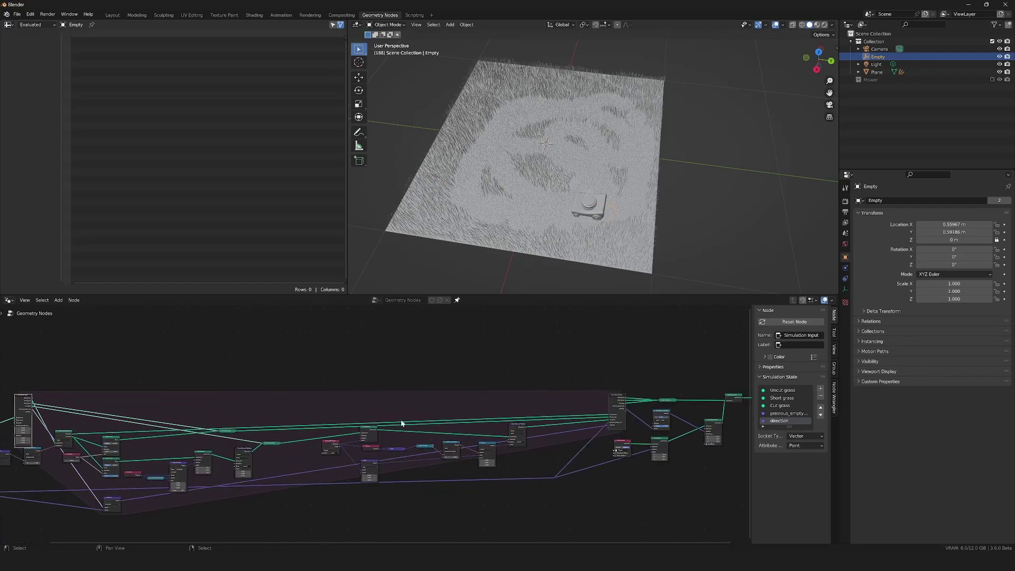
click(616, 414)
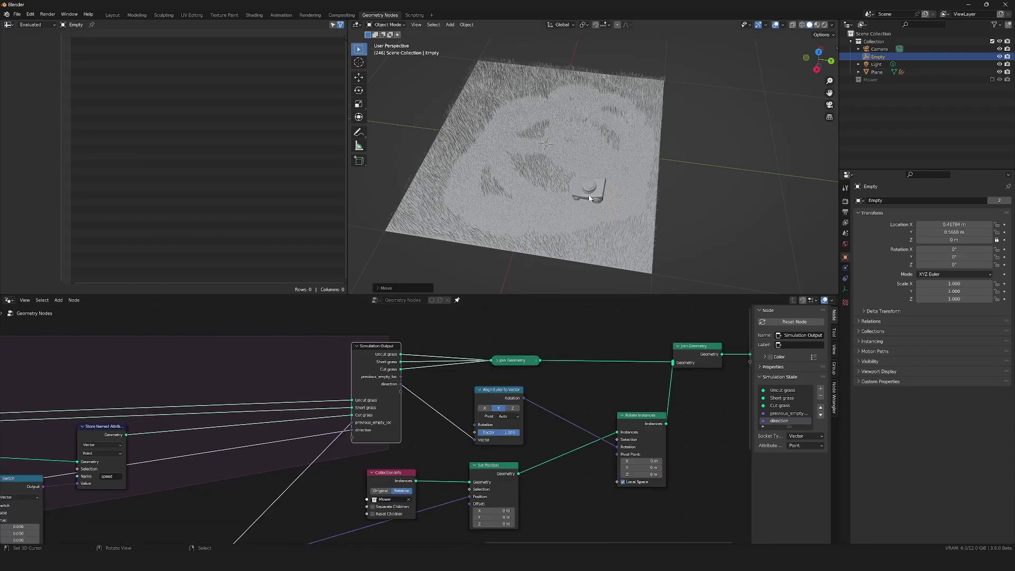
- Replay the simulation and sweep the Empty across the grass to test how the mower turns and how clippings fly
key(space)
key(g)
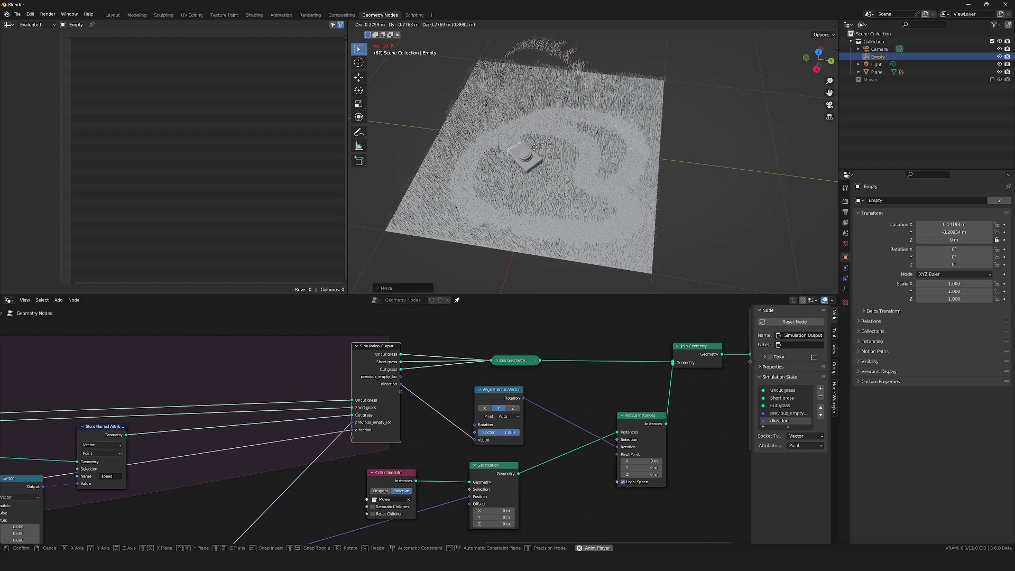
click(518, 199)
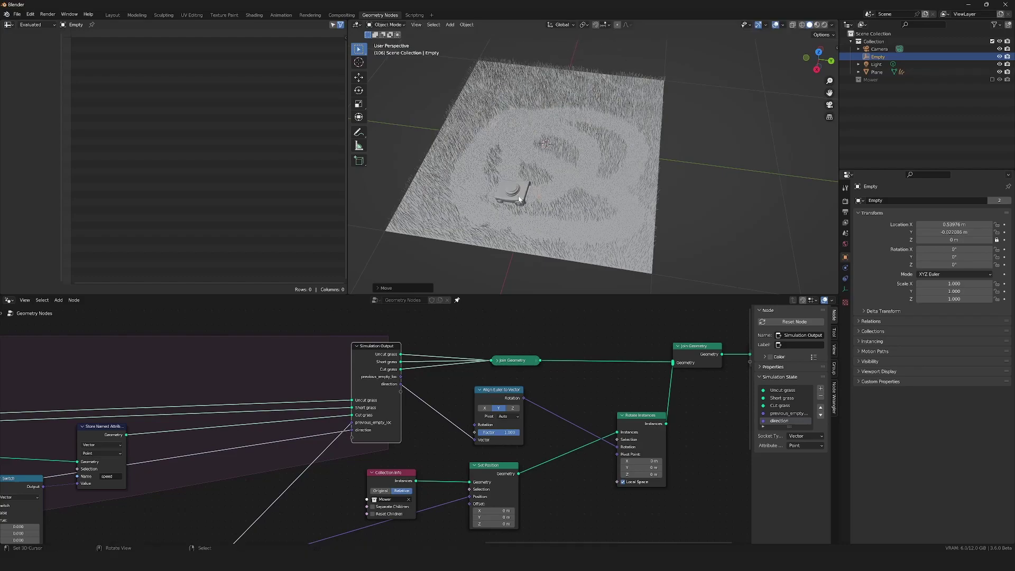
key(g)
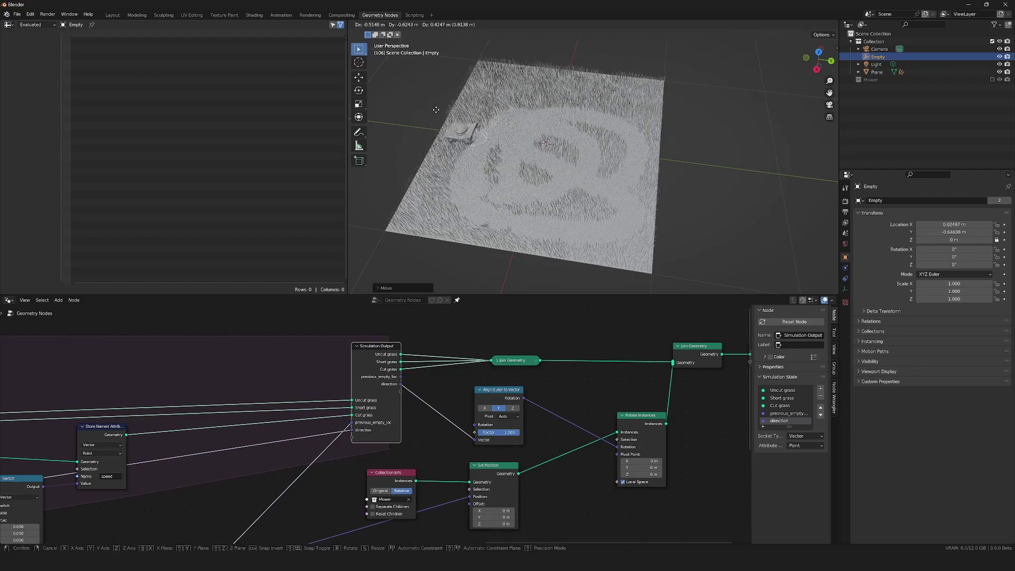
click(489, 175)
click(488, 175)
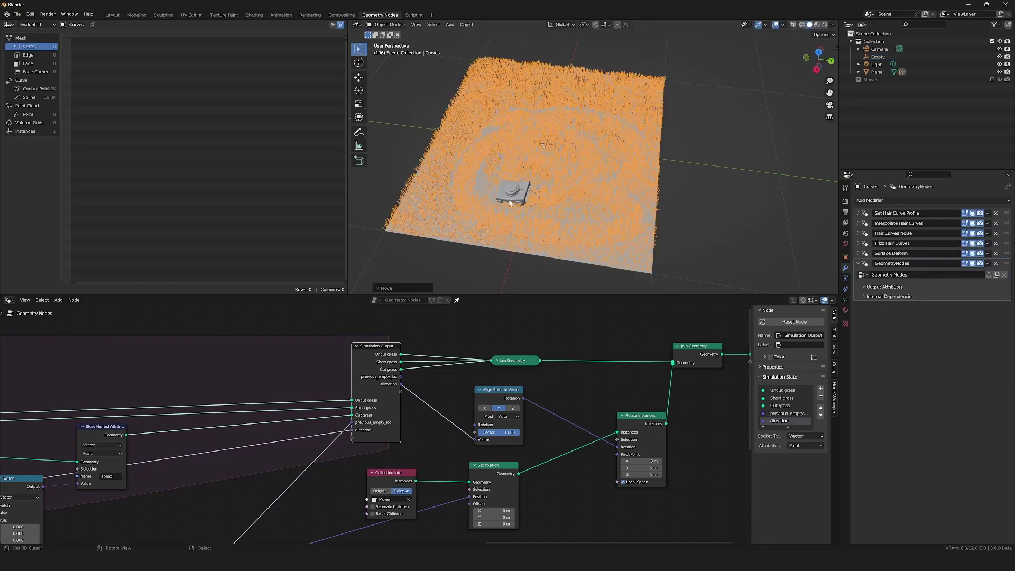
click(529, 195)
- Add a Combine XYZ node feeding the Value of the speed Store Named Attribute node after Set Position, placed below the zone
scroll(435, 442, down, 3)
middle_drag(434, 442, 874, 358)
scroll(427, 434, up, 2)
scroll(427, 440, down, 2)
middle_drag(437, 421, 586, 407)
scroll(374, 416, up, 1)
middle_drag(374, 416, 466, 339)
scroll(405, 400, up, 1)
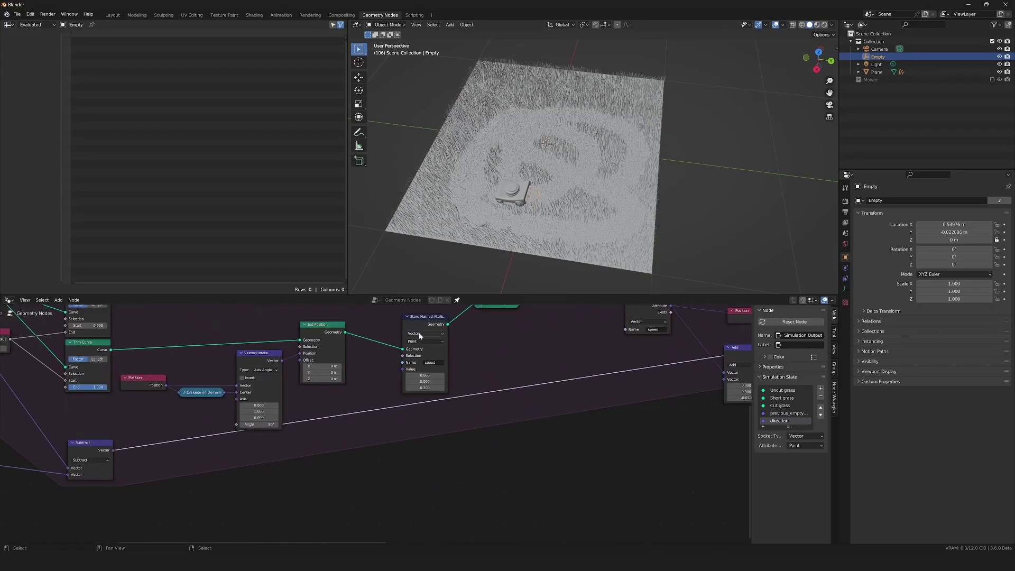
click(418, 319)
drag(403, 370, 356, 506)
text(xyz)
click(329, 479)
click(364, 452)
middle_drag(375, 487, 438, 461)
scroll(426, 438, up, 1)
scroll(427, 438, up, 1)
drag(433, 452, 408, 448)
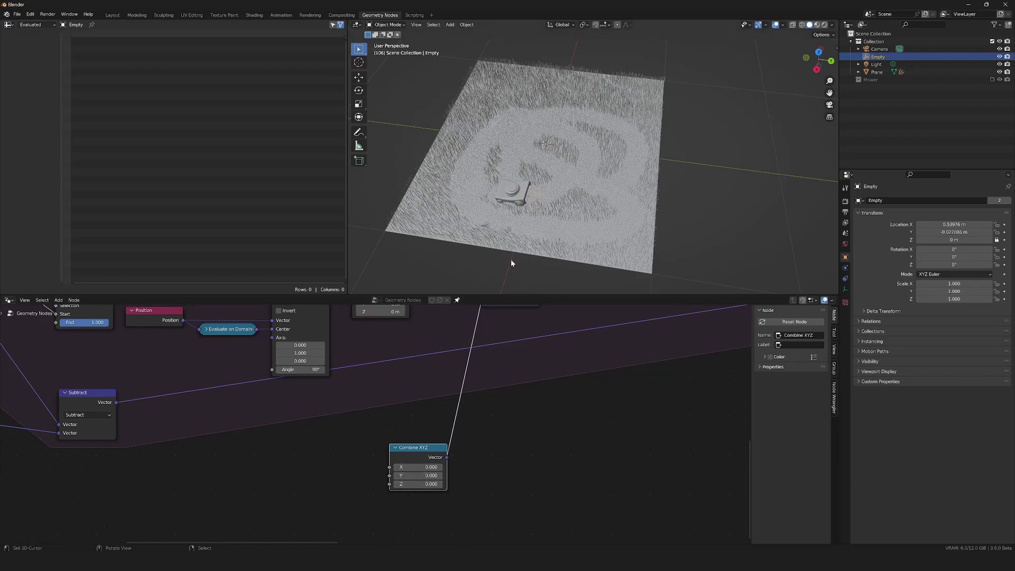
- Add a Random Value node between the Subtract and Combine XYZ nodes and set its data type to Vector
middle_drag(152, 413, 347, 420)
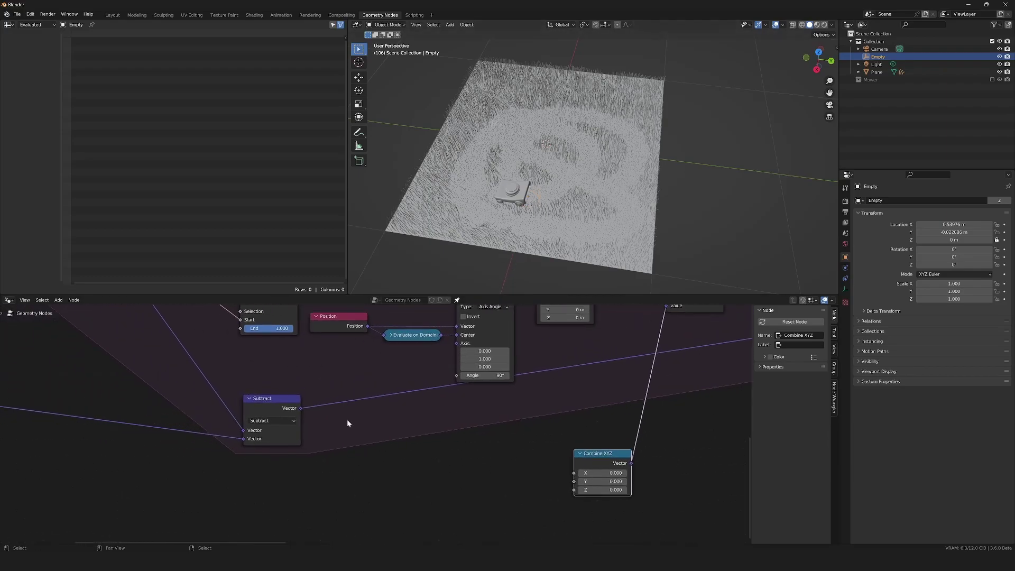
scroll(317, 418, up, 2)
click(262, 405)
middle_drag(259, 402, 364, 407)
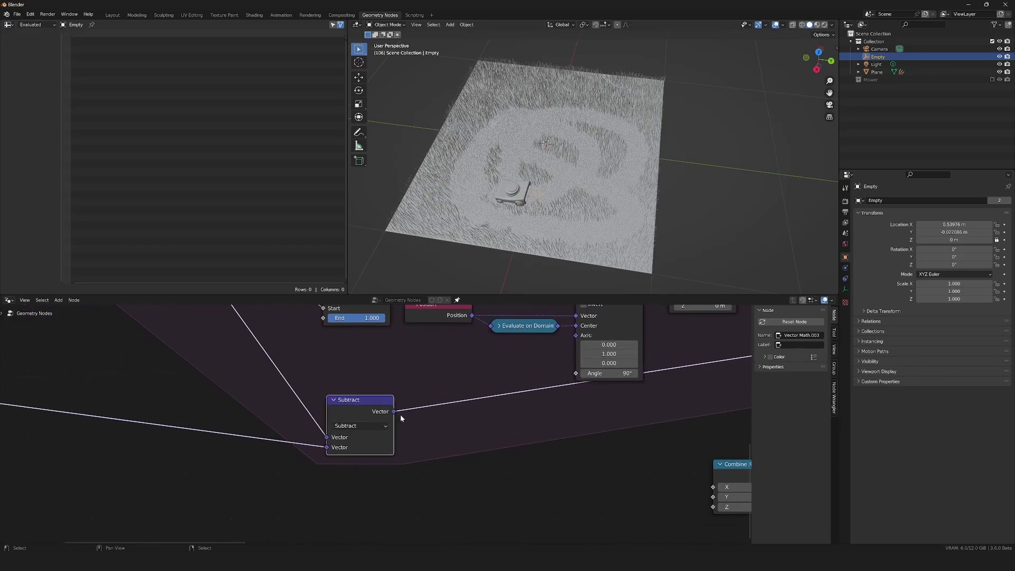
scroll(402, 415, down, 3)
scroll(402, 414, right, 4)
key(shift+a)
text(rand)
key(ctrl+a)
text(rand)
key(Return)
click(452, 451)
click(452, 451)
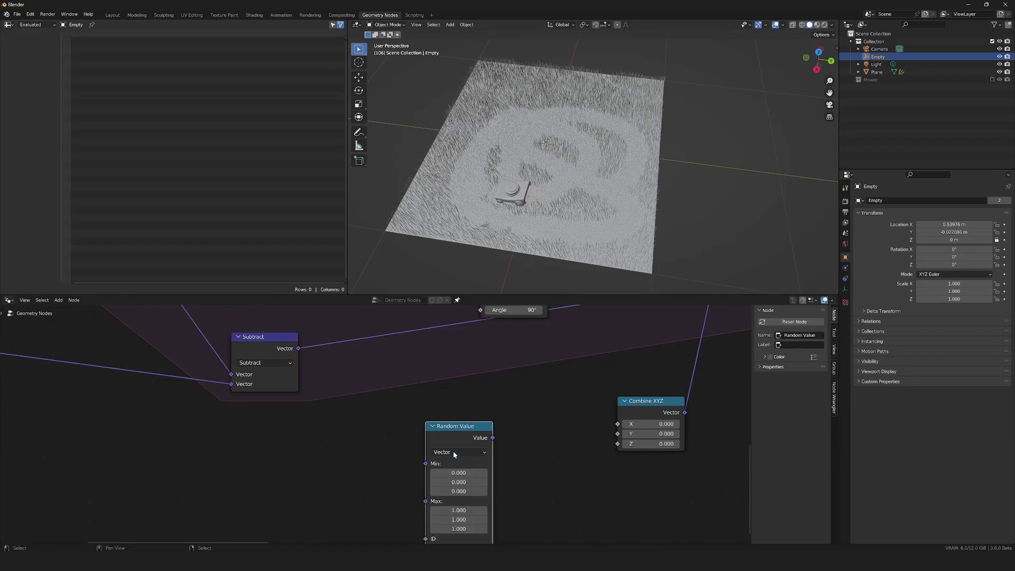
key(v)
- Add a Separate XYZ node fed by the vector Random Value output and shift the Combine XYZ node aside to make room
scroll(465, 447, down, 3)
middle_drag(468, 447, 449, 438)
drag(429, 421, 458, 459)
text(xyz)
key(Down)
key(Down)
key(Down)
key(Up)
key(Up)
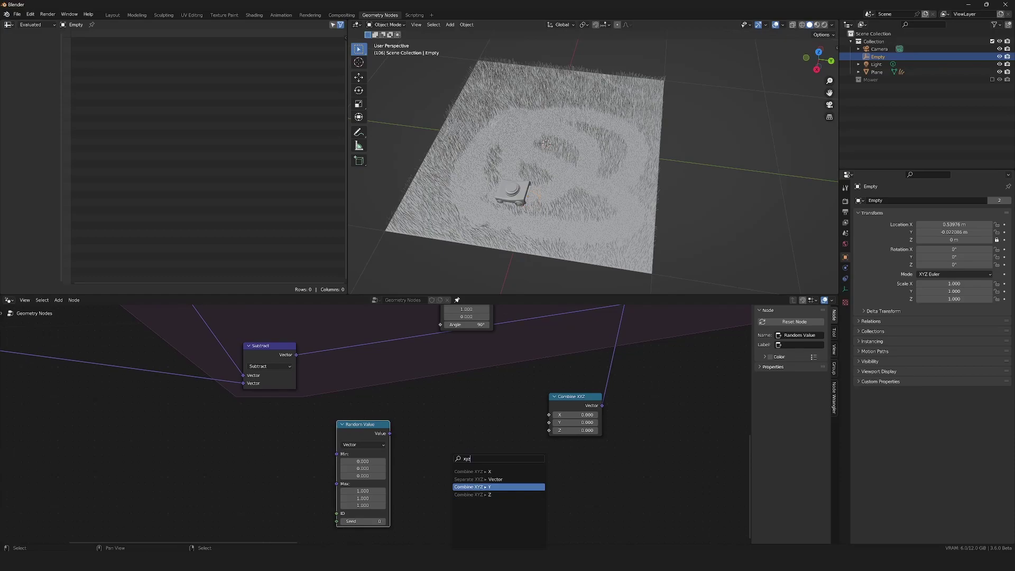
key(Return)
click(496, 466)
middle_drag(495, 467, 458, 467)
scroll(457, 467, up, 1)
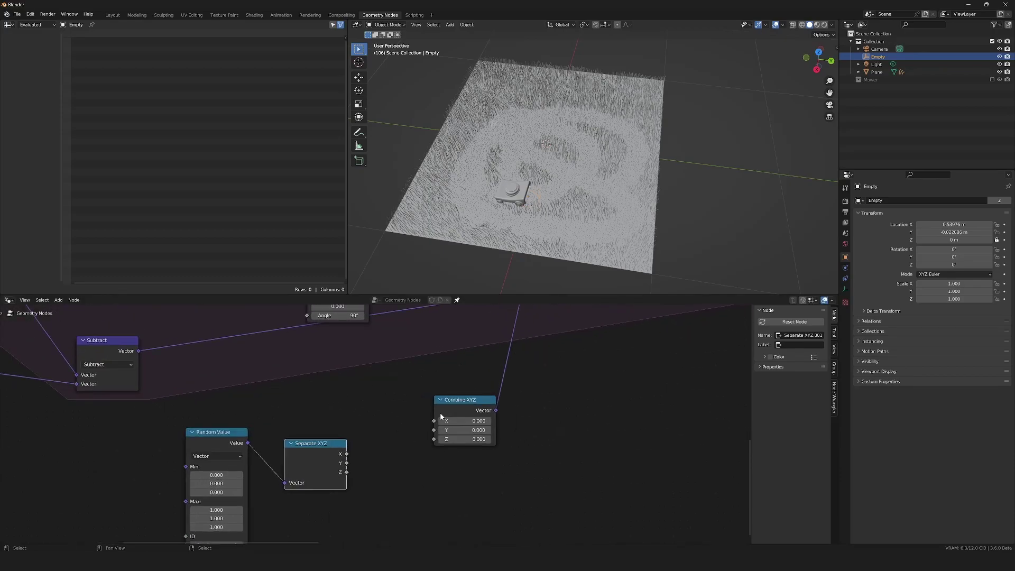
drag(436, 414, 462, 418)
- Add a Map Range node between the Z output of Separate XYZ and the Z input of Combine XYZ
drag(346, 471, 398, 471)
text(map)
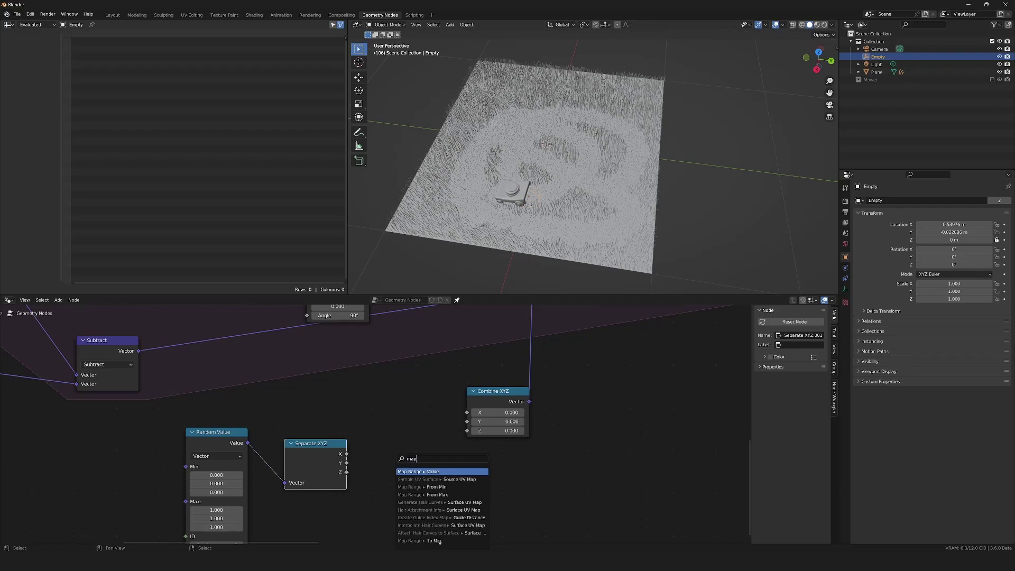
key(Return)
click(374, 445)
drag(435, 448, 467, 430)
scroll(540, 209, up, 3)
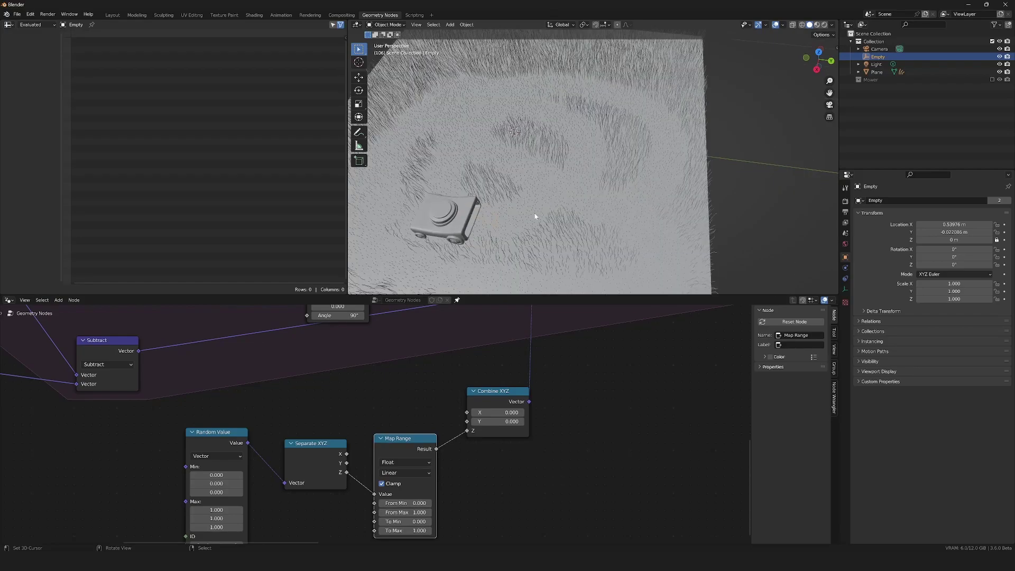
- Set the Map Range node's To Min to 0.07 and To Max to 0.12
middle_drag(540, 209, 544, 193)
middle_drag(472, 479, 503, 401)
scroll(423, 407, up, 2)
click(444, 449)
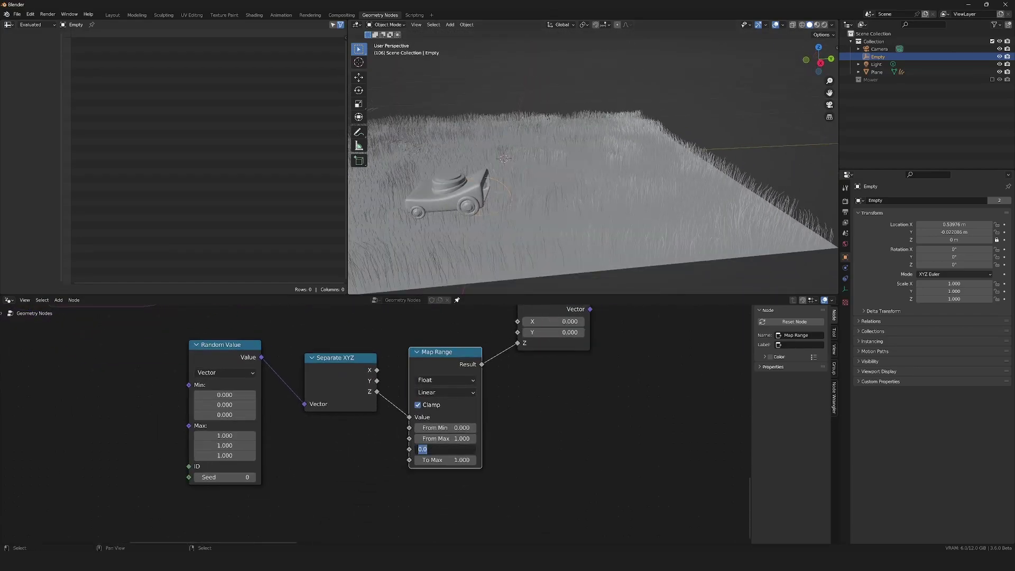
text(0.07)
key(Tab)
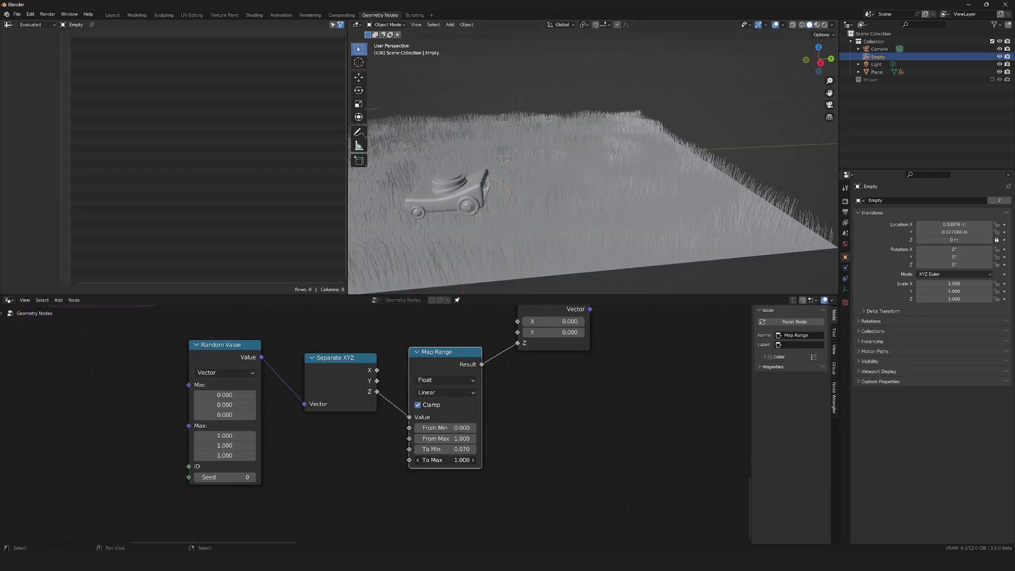
text(0.13)
key(Return)
scroll(444, 404, down, 4)
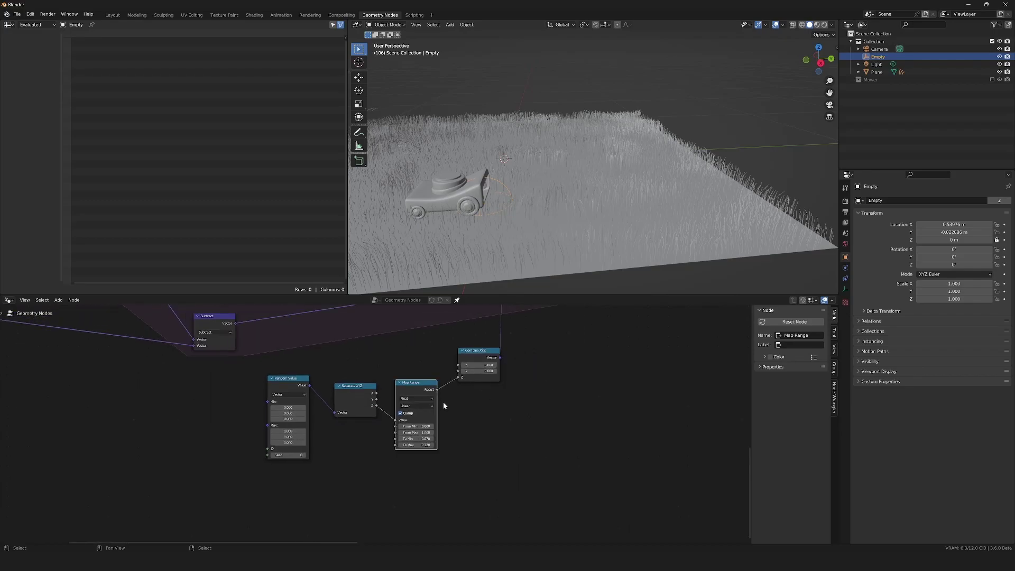
- Add a reroute on the link leaving the Subtract node and place it along the zone's lower edge, towards Simulation Output
middle_drag(367, 419, 440, 485)
scroll(439, 485, up, 2)
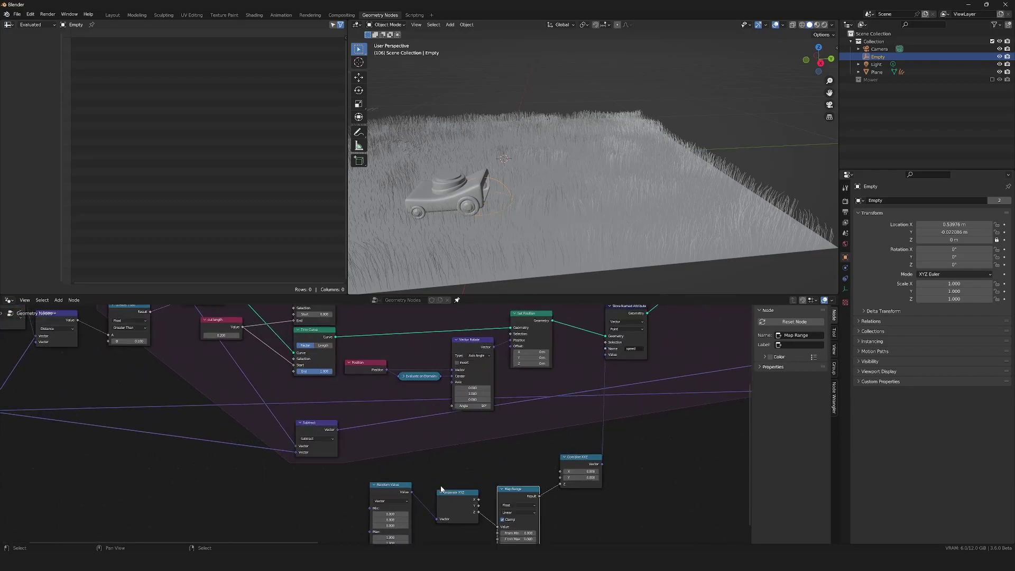
scroll(441, 486, down, 4)
scroll(475, 455, down, 2)
middle_drag(480, 452, 443, 438)
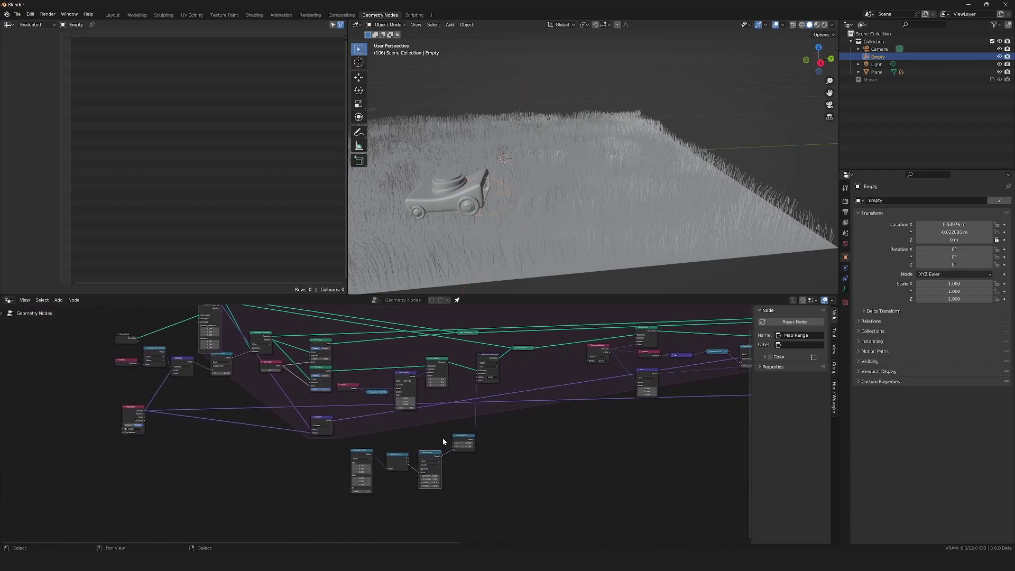
scroll(443, 439, up, 3)
shift+right_drag(388, 408, 408, 449)
scroll(408, 448, down, 4)
key(g)
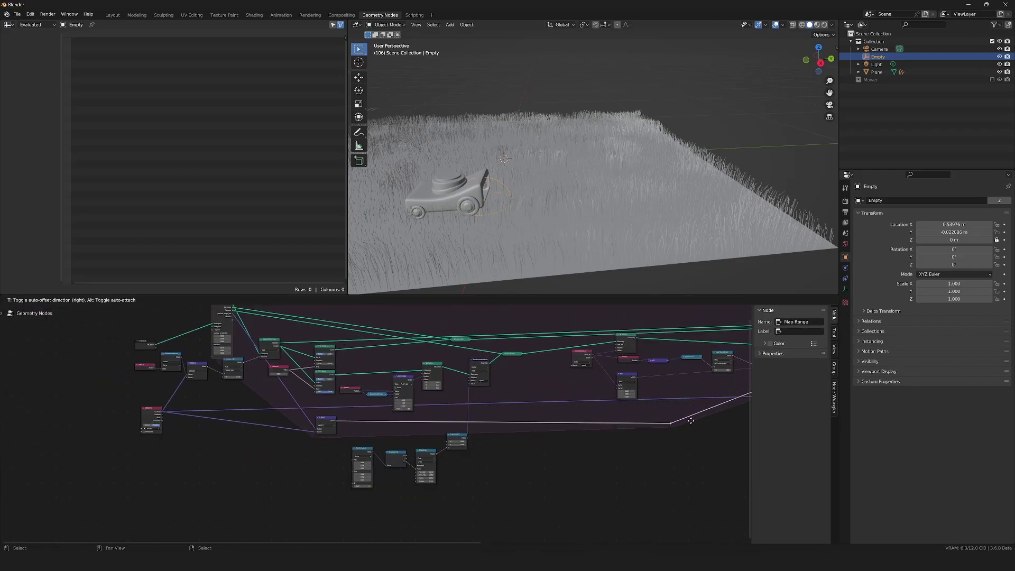
click(705, 419)
scroll(706, 419, down, 2)
middle_drag(705, 418, 502, 421)
key(g)
click(580, 418)
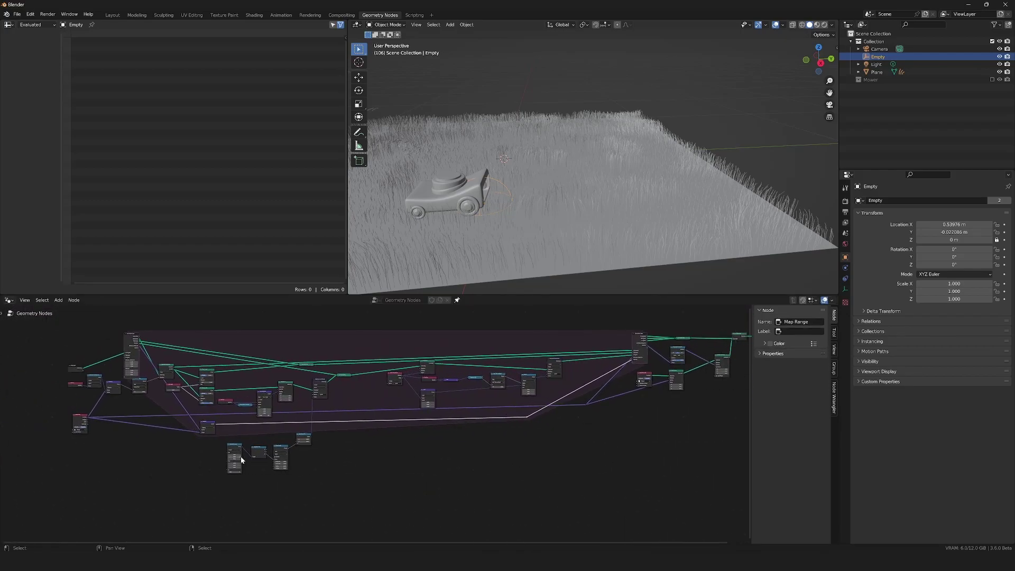
- Move the random speed nodes lower and add a Normalize vector node fed by the Subtract output
scroll(241, 458, up, 3)
middle_drag(241, 459, 379, 426)
scroll(379, 426, up, 3)
drag(352, 378, 565, 440)
key(g)
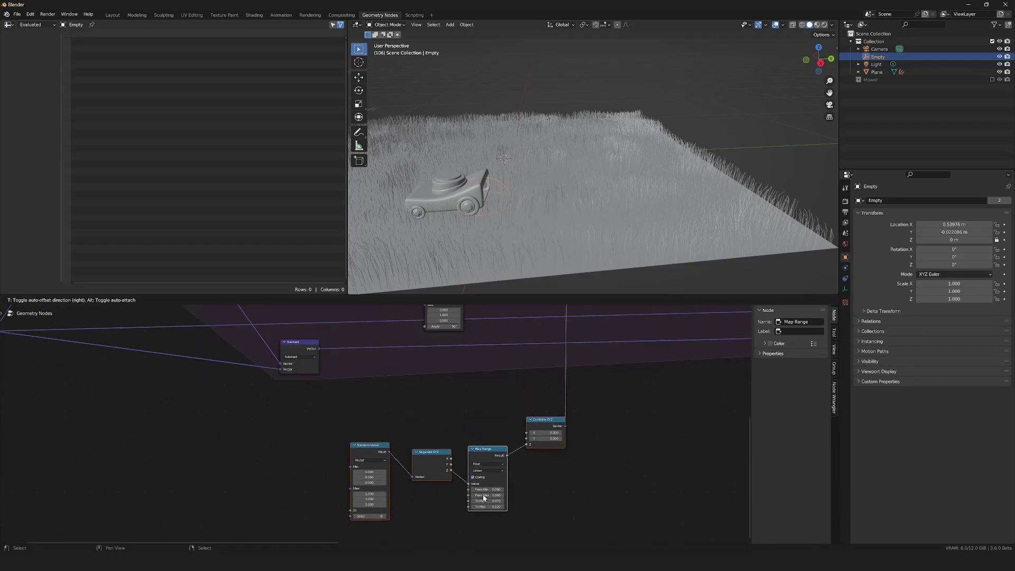
click(485, 516)
drag(319, 348, 378, 400)
text(norma)
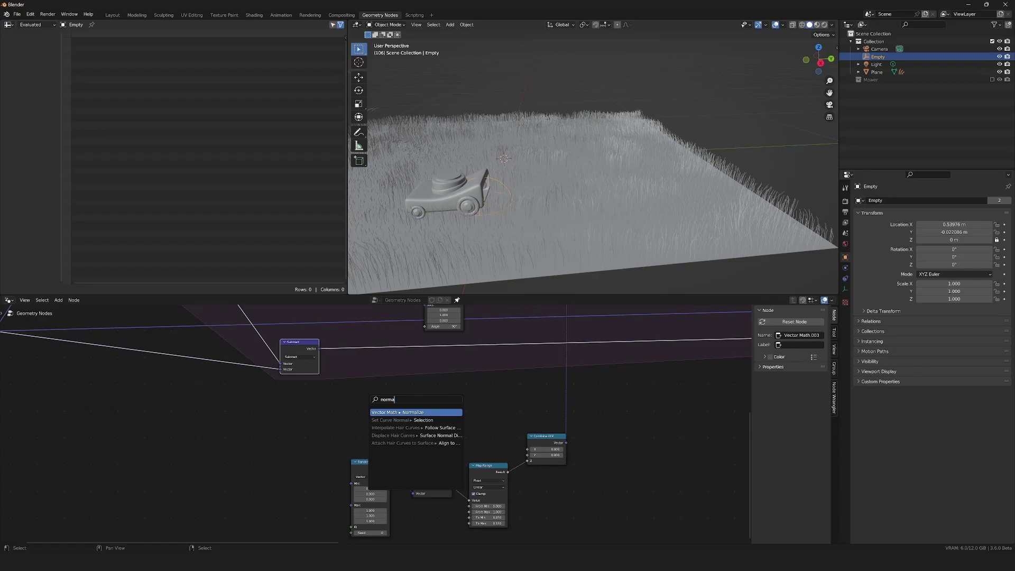
key(Return)
click(367, 398)
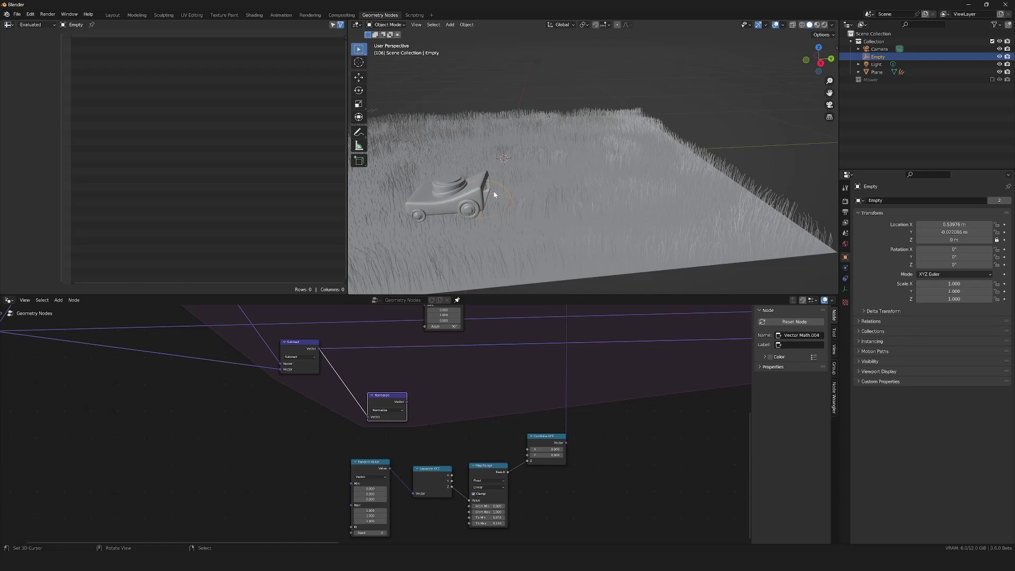
- Add a Scale vector node after Normalize, fed by the normalized vector
scroll(451, 400, up, 2)
key(shift+a)
text(sca)
key(Return)
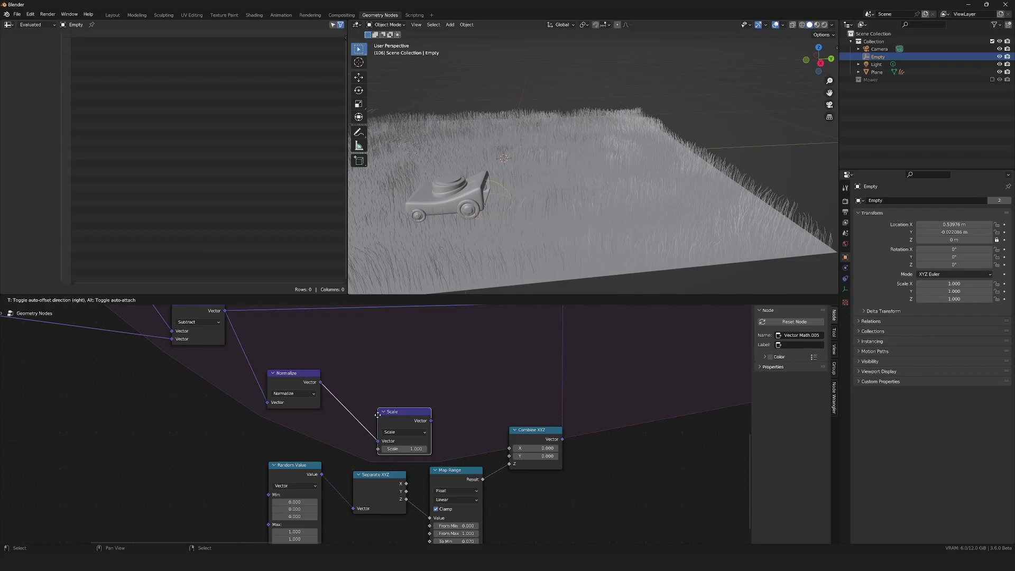
click(364, 371)
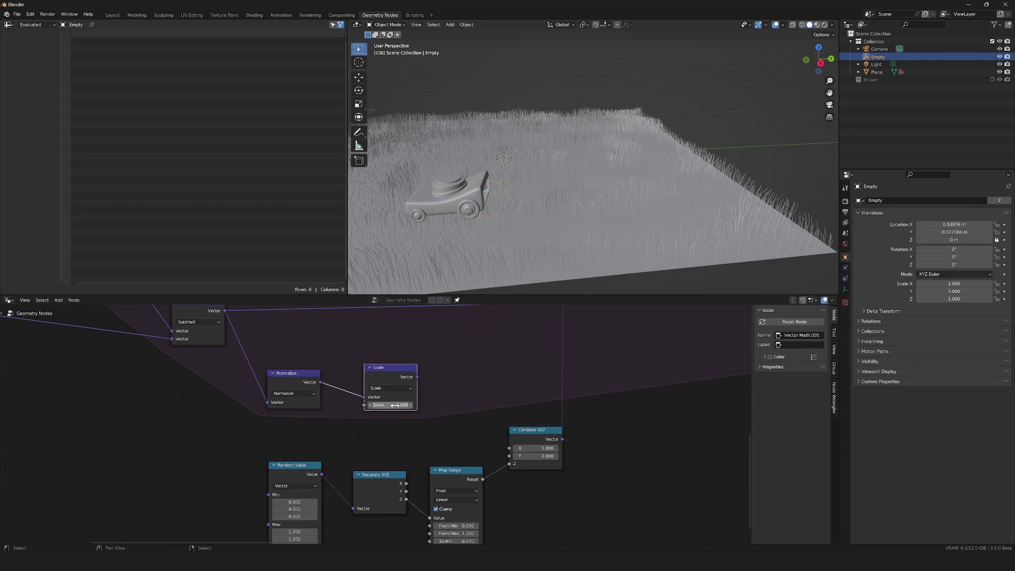
middle_drag(408, 425, 413, 409)
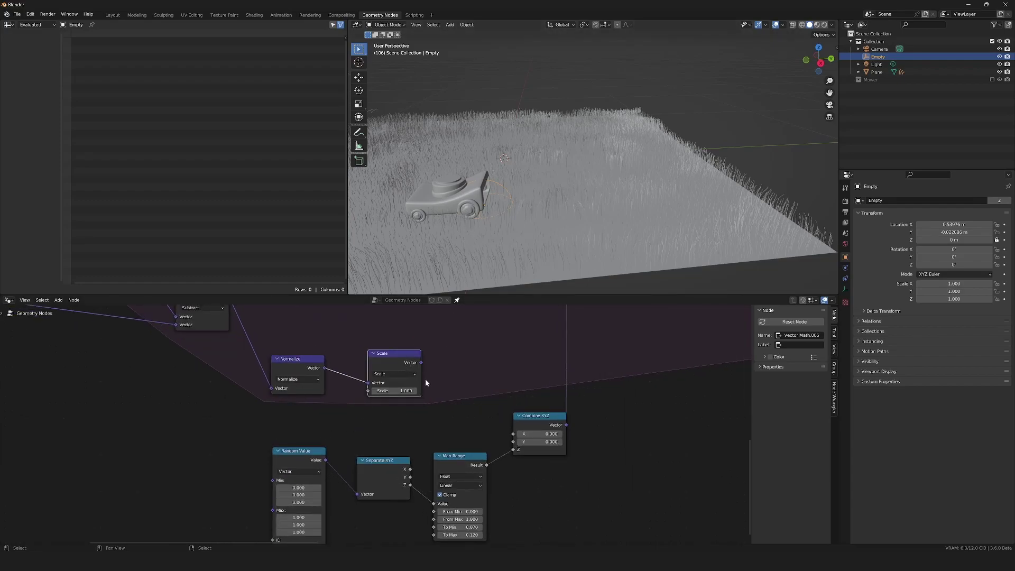
- Move the random speed nodes down and lower the Separate XYZ node to free space beneath the Scale node
scroll(376, 434, down, 1)
drag(294, 420, 547, 490)
key(g)
click(467, 512)
click(332, 456)
click(374, 469)
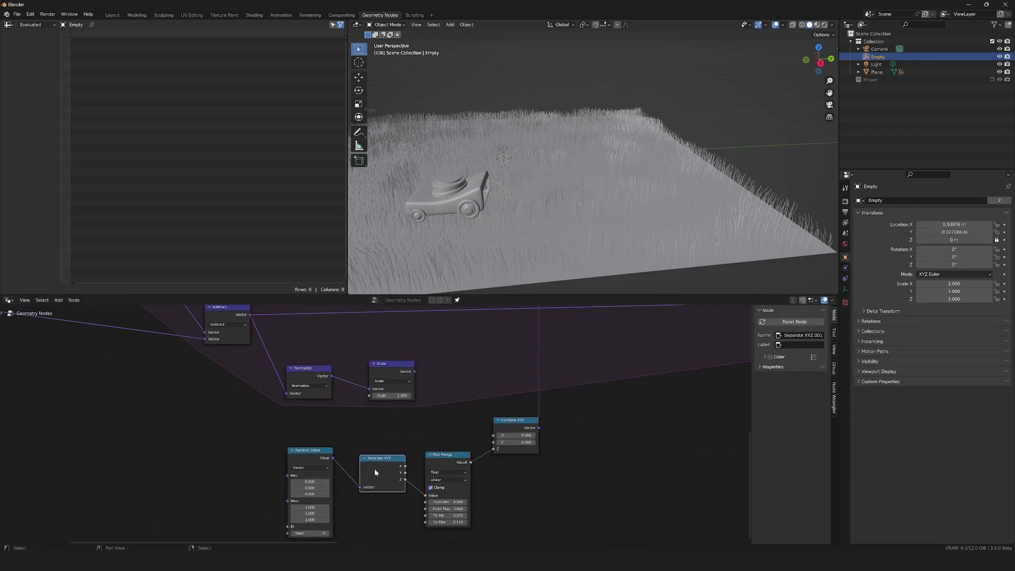
drag(374, 469, 374, 487)
- Add a second Scale node fed by the Random Value output and align the Normalize branch's Scale node above it
drag(310, 455, 347, 433)
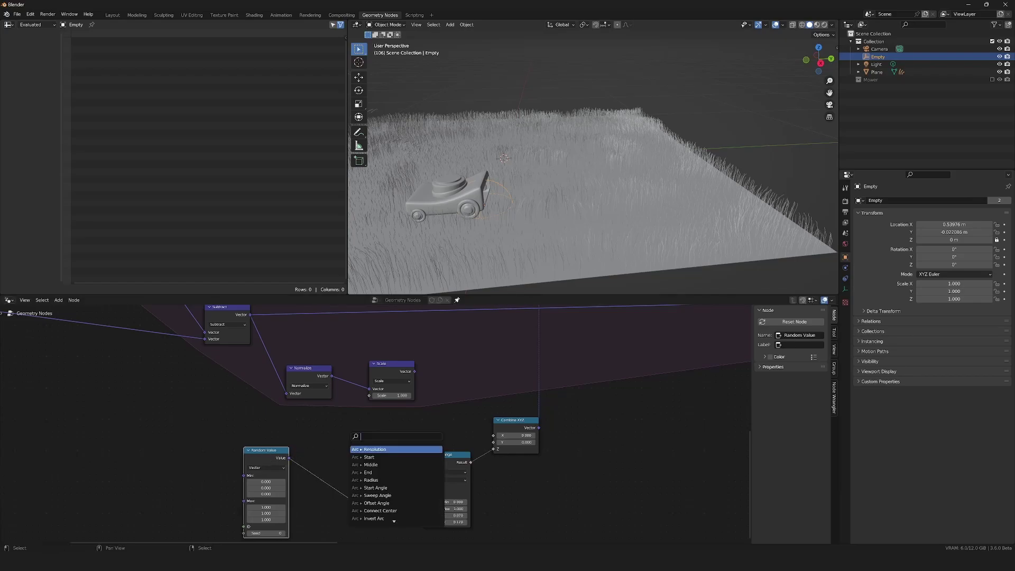
text(sca)
key(Return)
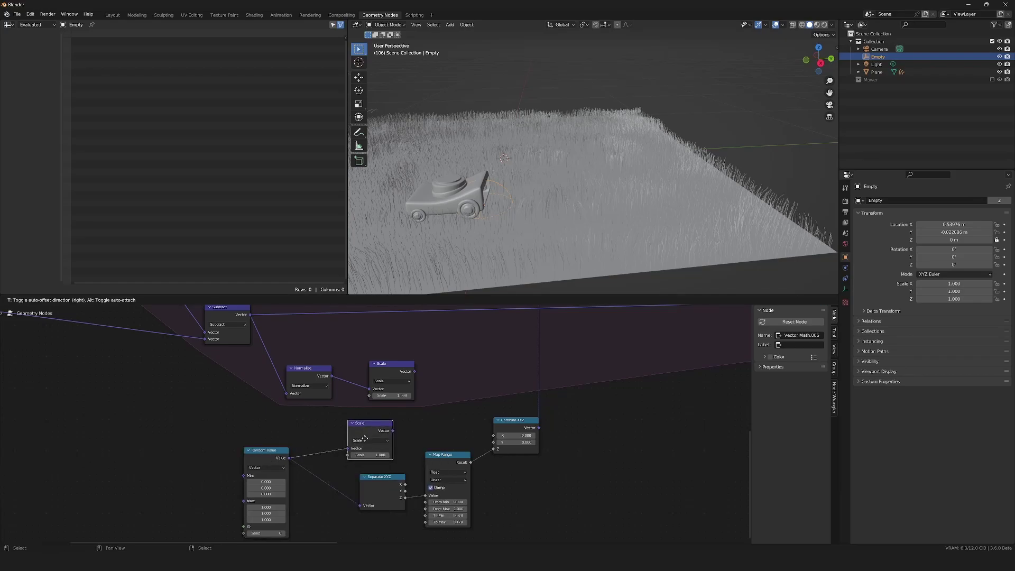
click(392, 423)
click(396, 370)
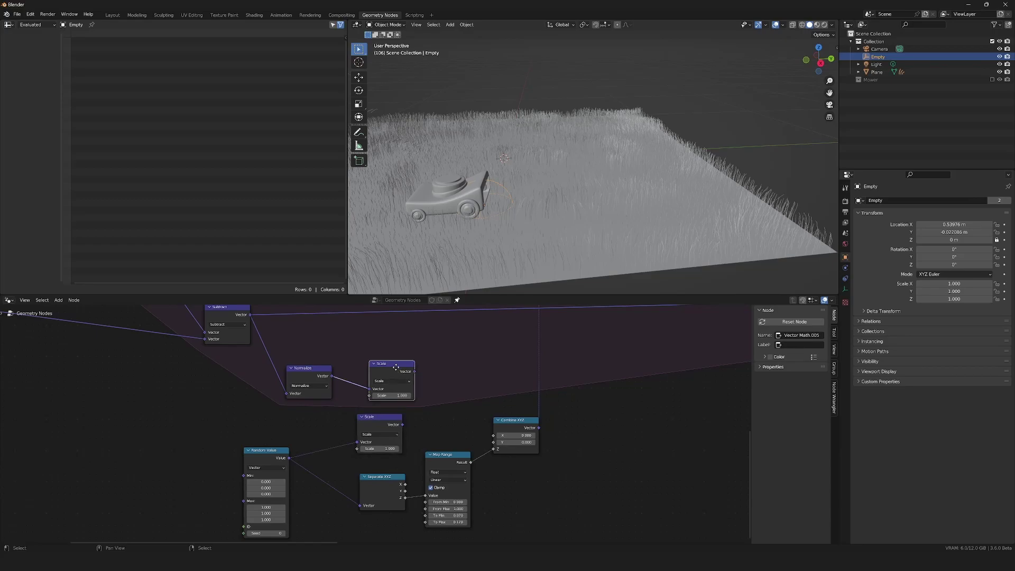
drag(397, 370, 384, 370)
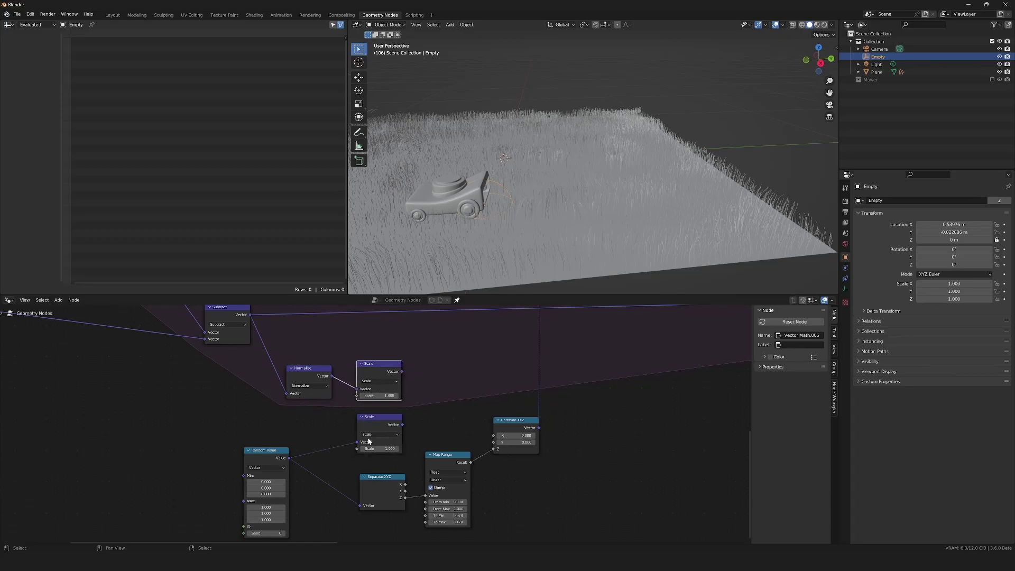
- Combine both Scale outputs with an Add vector node and feed the result into a new Separate XYZ node
shift+click(381, 421)
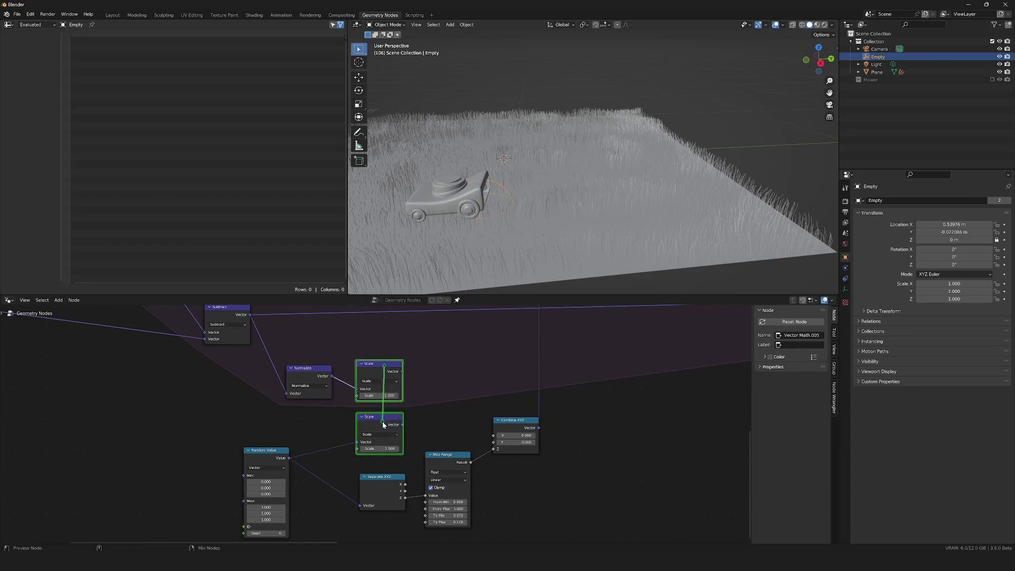
key(ctrl+KP_Add)
drag(465, 408, 492, 378)
text(xyz)
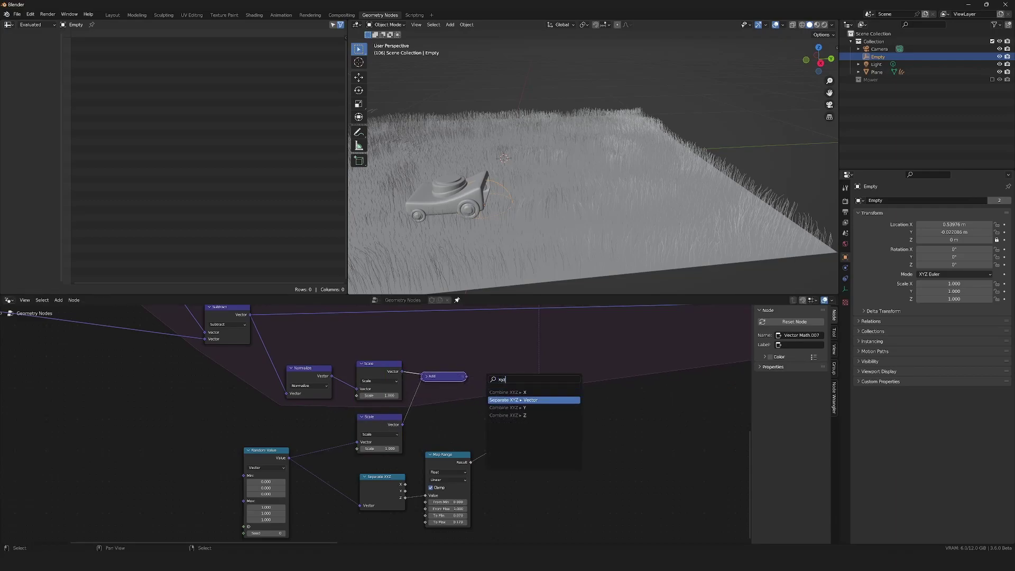
key(Return)
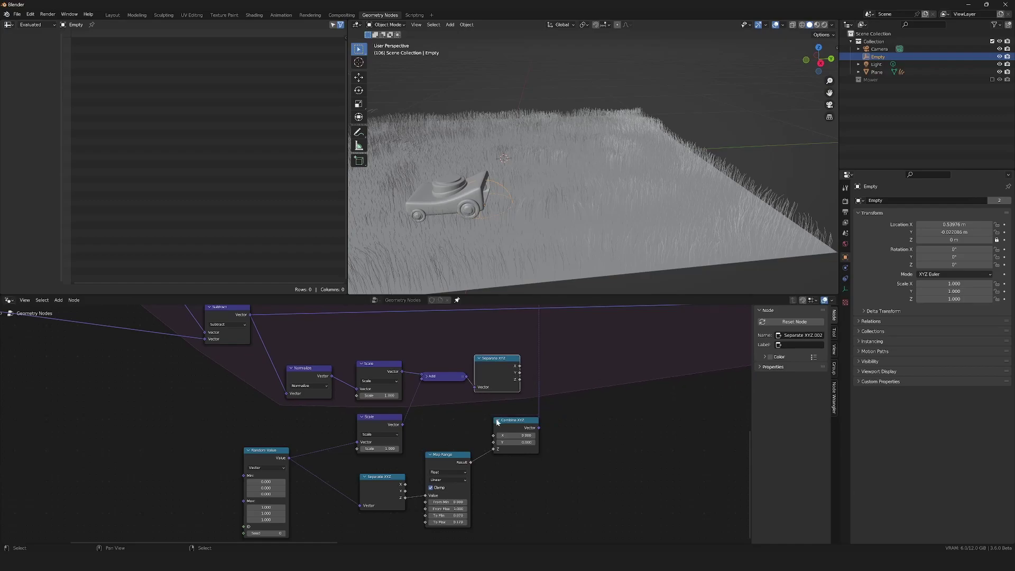
- Connect the new Separate XYZ node's X and Y to the Combine XYZ inputs and collapse the Separate XYZ node
scroll(439, 386, up, 1)
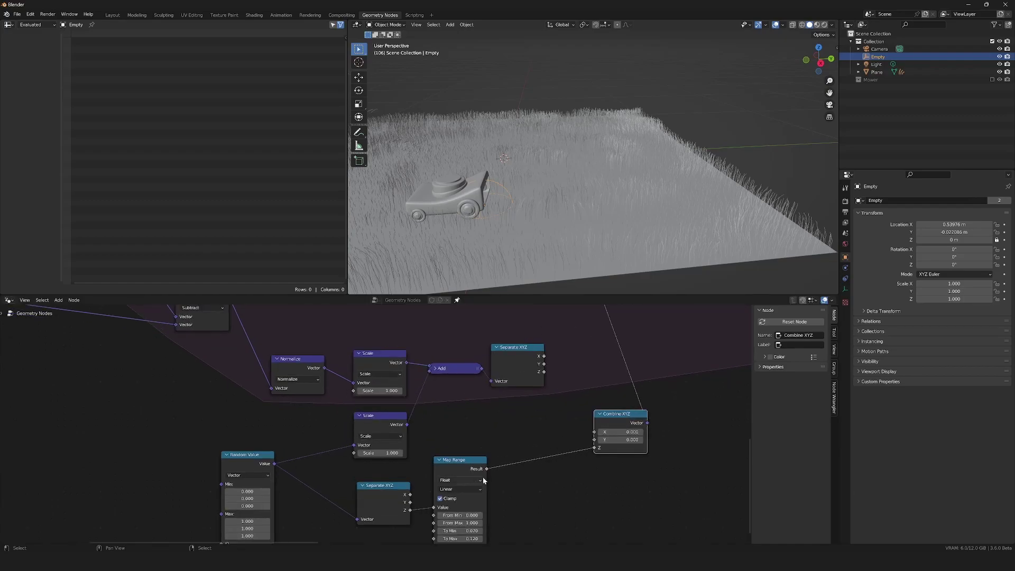
drag(604, 418, 581, 388)
drag(544, 355, 571, 410)
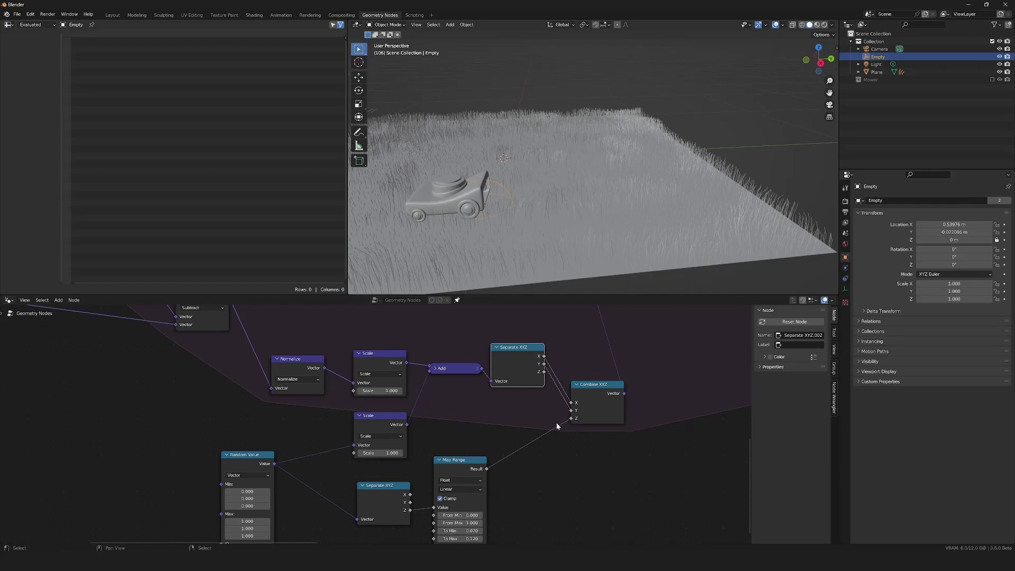
key(h)
drag(508, 351, 512, 363)
- Set the Scale factor of the Scale node following Normalize to 0.1
scroll(349, 400, up, 3)
click(395, 385)
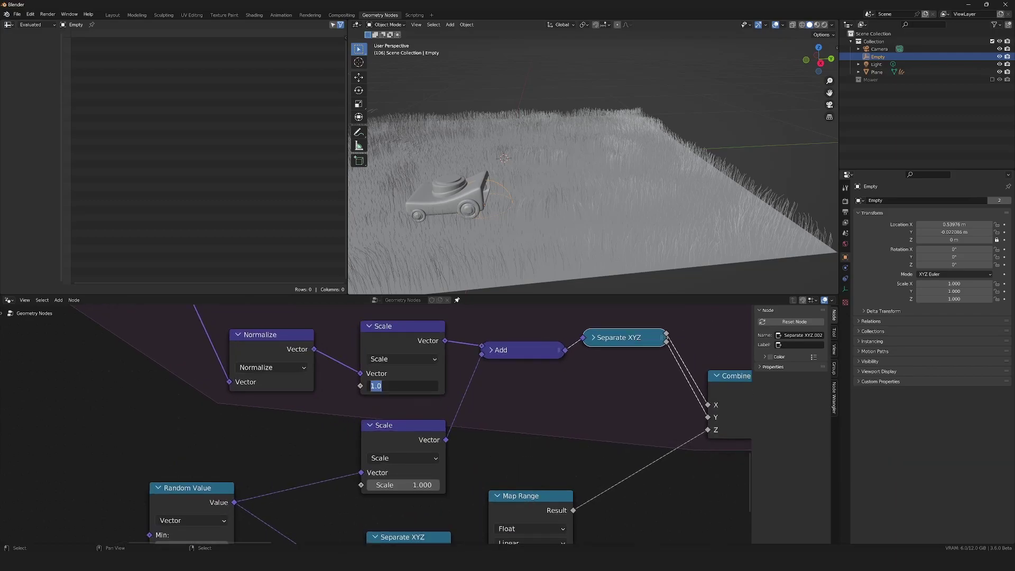
text(.1)
key(Return)
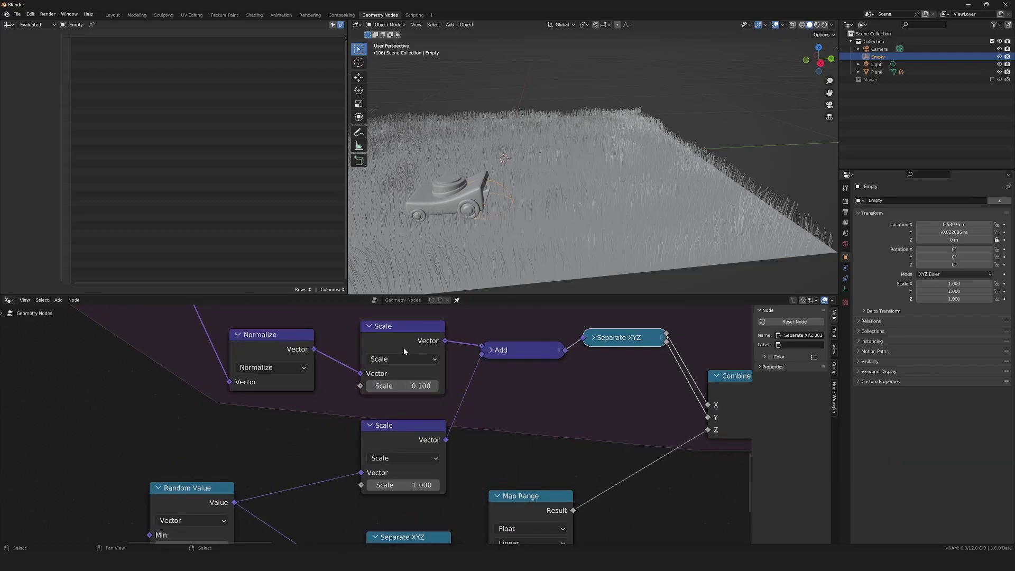
- Set the Scale factor of the Scale node following Random Value to 0.02
click(398, 333)
middle_drag(247, 363, 310, 412)
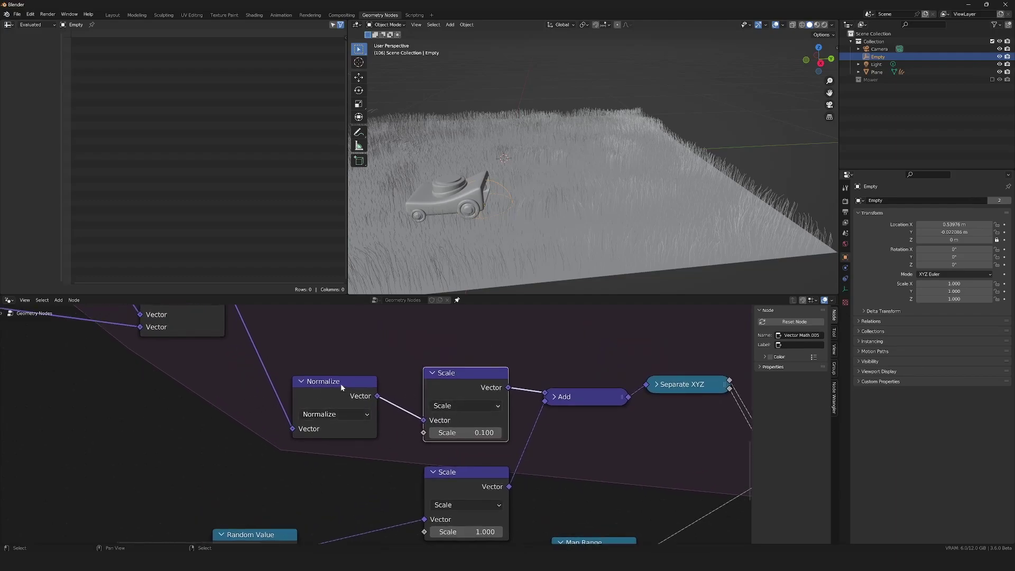
middle_drag(474, 431, 465, 366)
scroll(463, 367, up, 3)
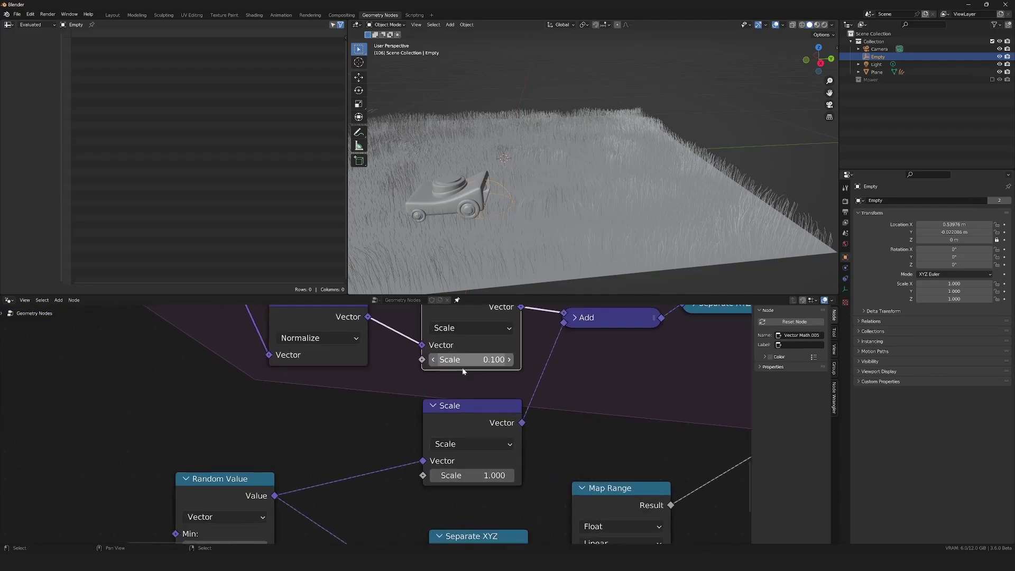
click(475, 479)
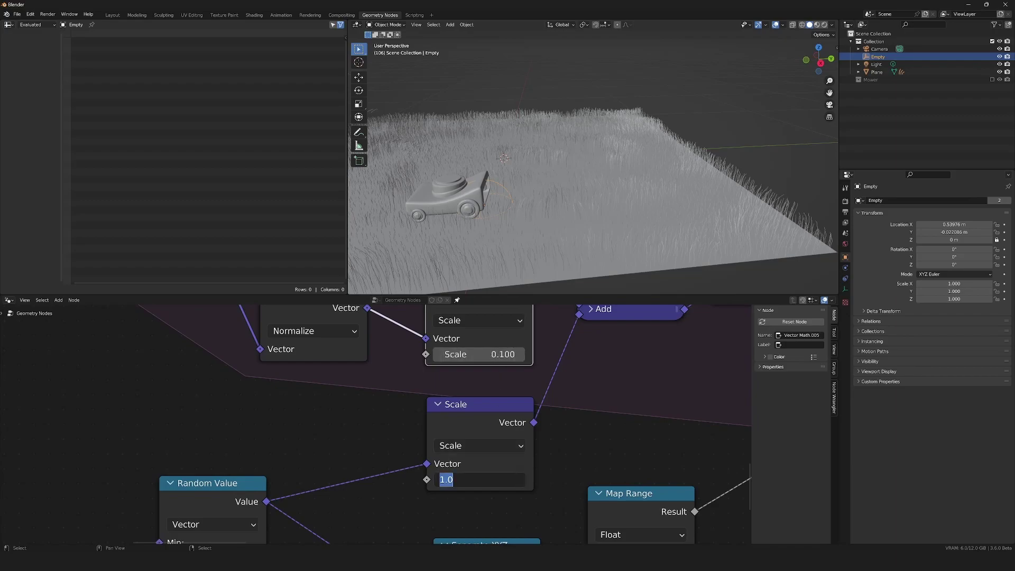
text(.02)
key(Return)
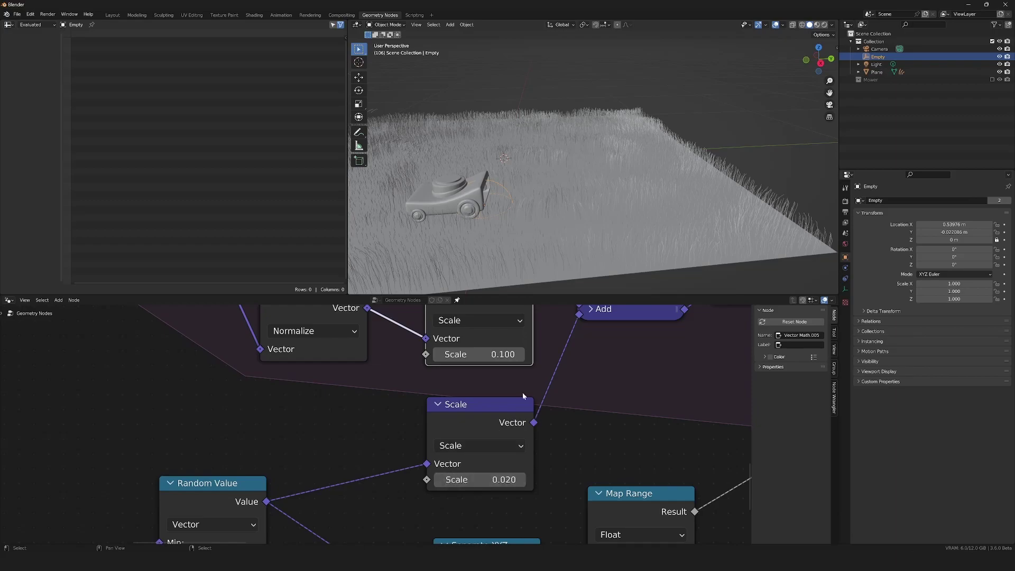
- Replay the simulation from the start while moving the Empty across the grass, and examine how the clippings are thrown
scroll(560, 256, down, 5)
scroll(519, 444, down, 5)
key(space)
middle_drag(536, 237, 534, 272)
key(shift+Left)
key(g)
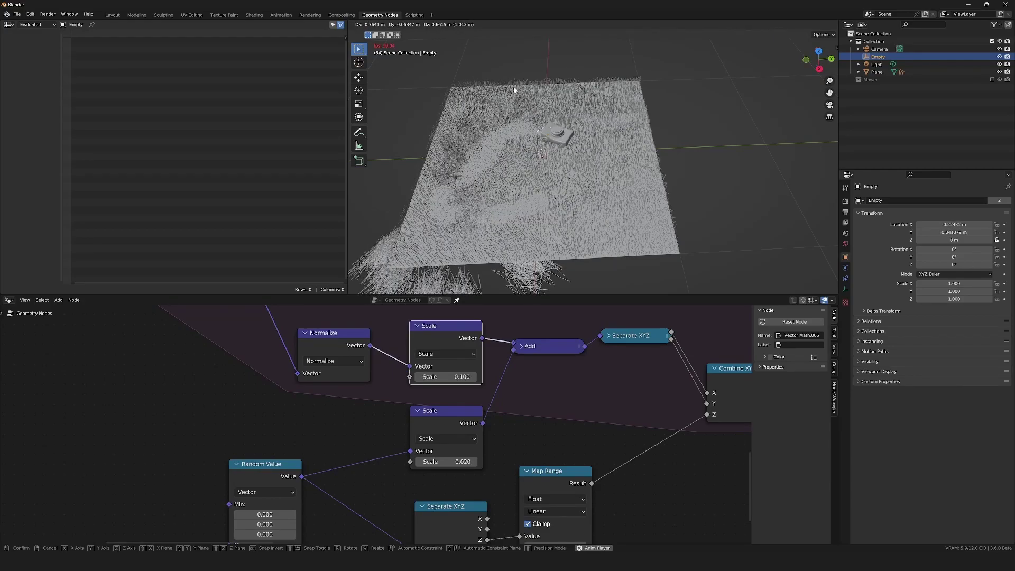
click(560, 221)
middle_drag(557, 213, 529, 138)
scroll(532, 343, down, 5)
- Duplicate the Spline-domain Evaluate on Domain node beside the Random Value node and set the copy's data type to Integer
middle_drag(585, 425, 597, 331)
scroll(440, 379, up, 2)
middle_drag(440, 381, 496, 413)
scroll(457, 393, up, 1)
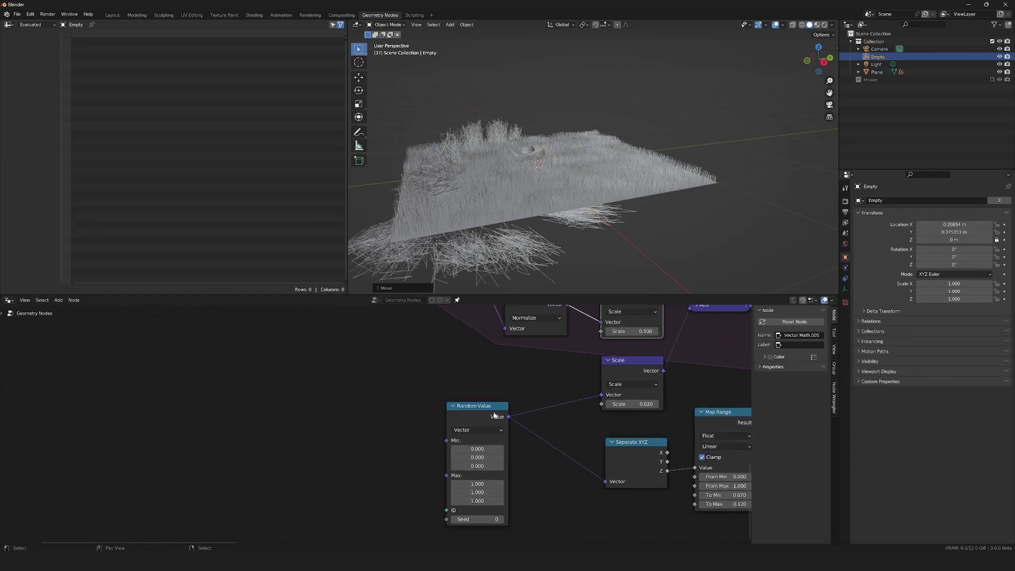
scroll(464, 334, down, 4)
middle_drag(496, 364, 516, 469)
scroll(522, 448, down, 1)
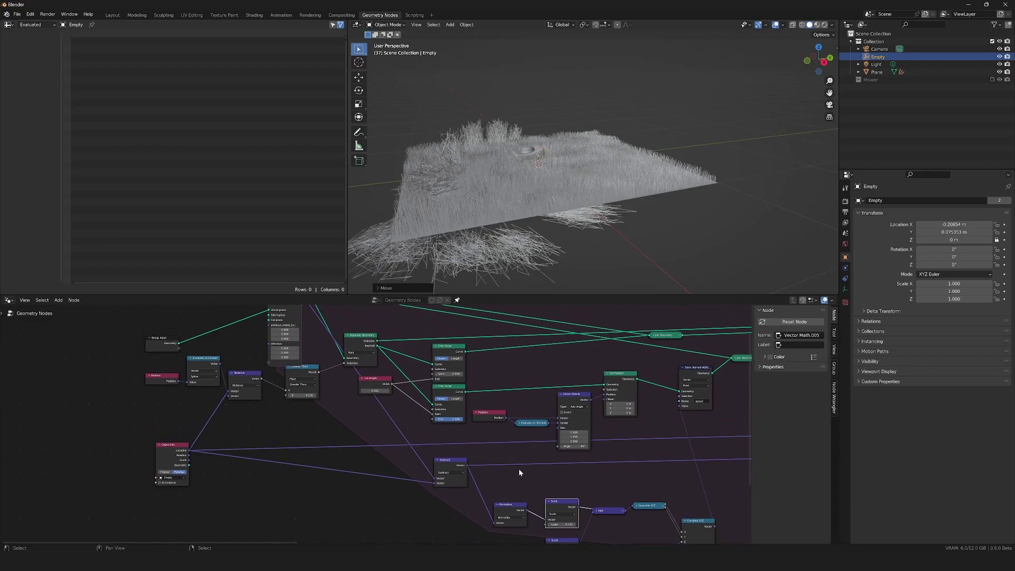
drag(195, 365, 421, 465)
scroll(420, 465, up, 3)
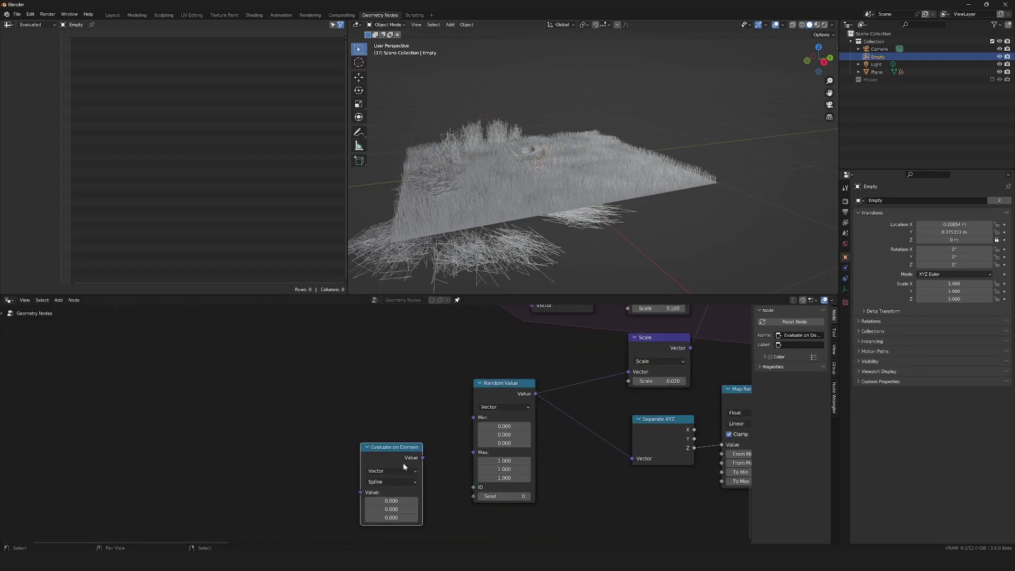
click(377, 490)
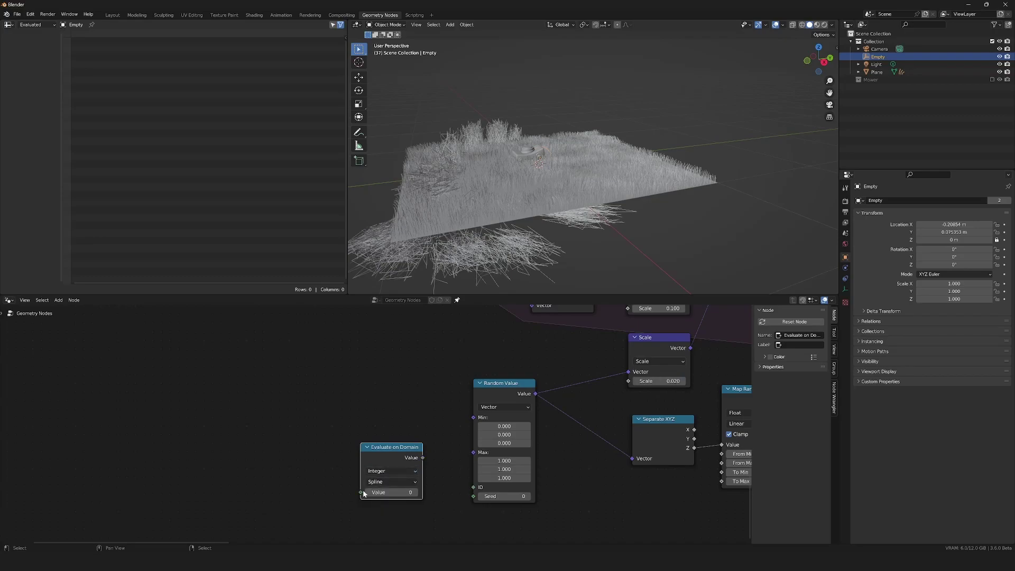
- Add an Index node feeding the integer Evaluate on Domain node, and connect that node's output to Random Value's ID
drag(360, 492, 280, 459)
text(ind)
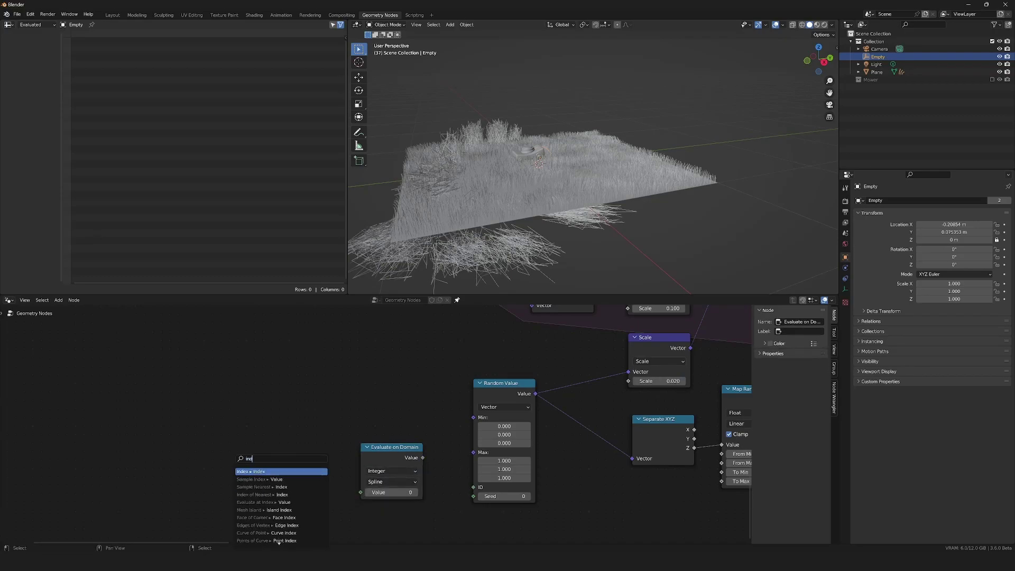
key(Return)
click(329, 487)
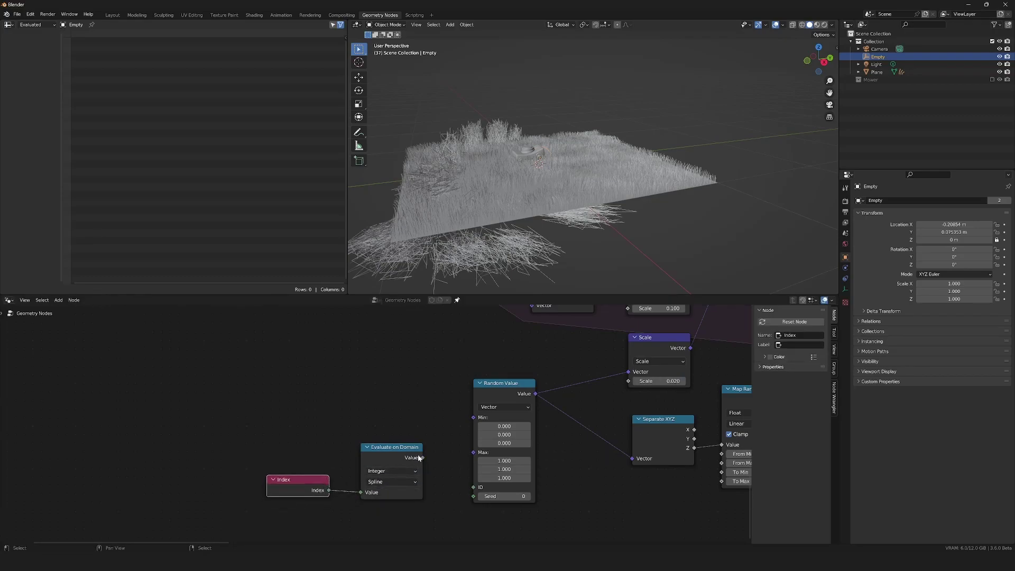
- Replay the simulation from the first frame while moving the Empty in loops over the grass, and examine the clippings' random spread
scroll(510, 234, up, 2)
key(shift+Left)
scroll(509, 234, down, 4)
scroll(559, 190, up, 4)
mouse_move(561, 172)
middle_down()
mouse_move(559, 190)
mouse_move(541, 172)
middle_up()
scroll(559, 190, down, 1)
key(space)
key(g)
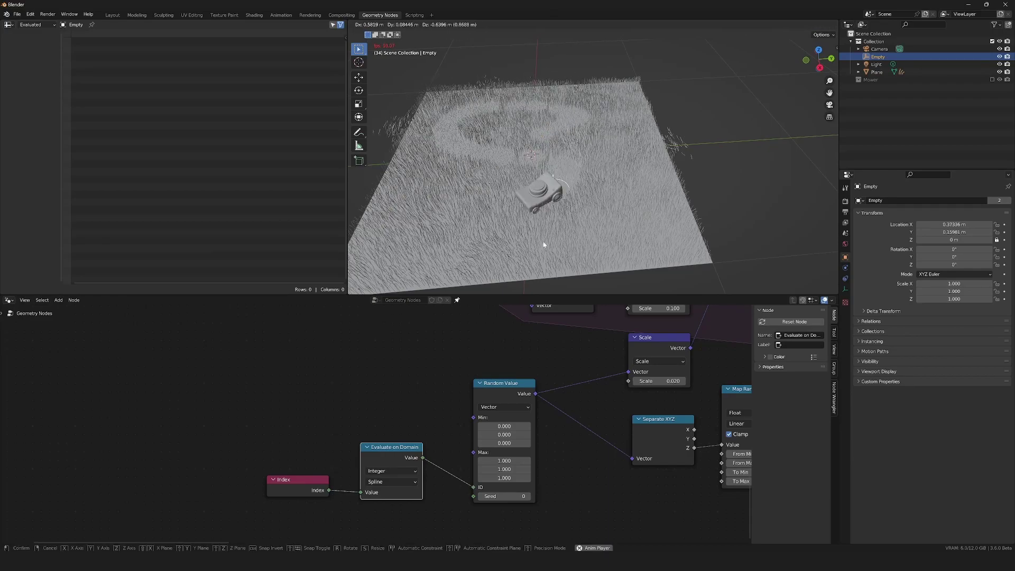
click(550, 190)
key(space)
- Change the spreadsheet area to a second 3D viewport showing the grass plane in an angled perspective view
key(shift+F5)
mouse_move(173, 173)
middle_down()
mouse_move(181, 142)
mouse_move(186, 170)
middle_up()
key(KP_1)
scroll(180, 145, up, 3)
scroll(186, 170, up, 2)
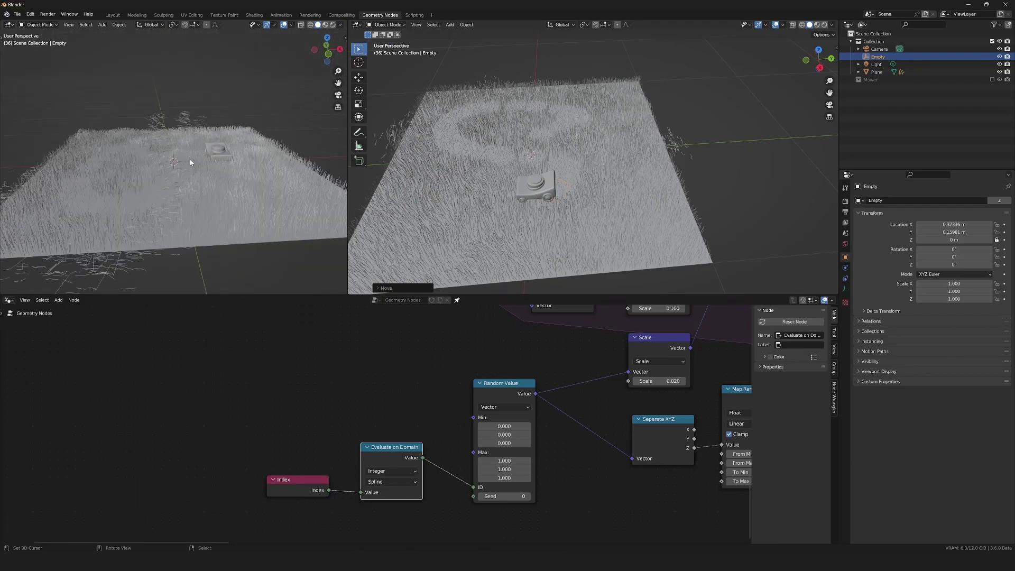
middle_drag(275, 172, 254, 177)
- Resume playback and mow across most of the plane with the Empty from above, examining the cutting in both viewports
middle_drag(648, 152, 637, 162)
key(space)
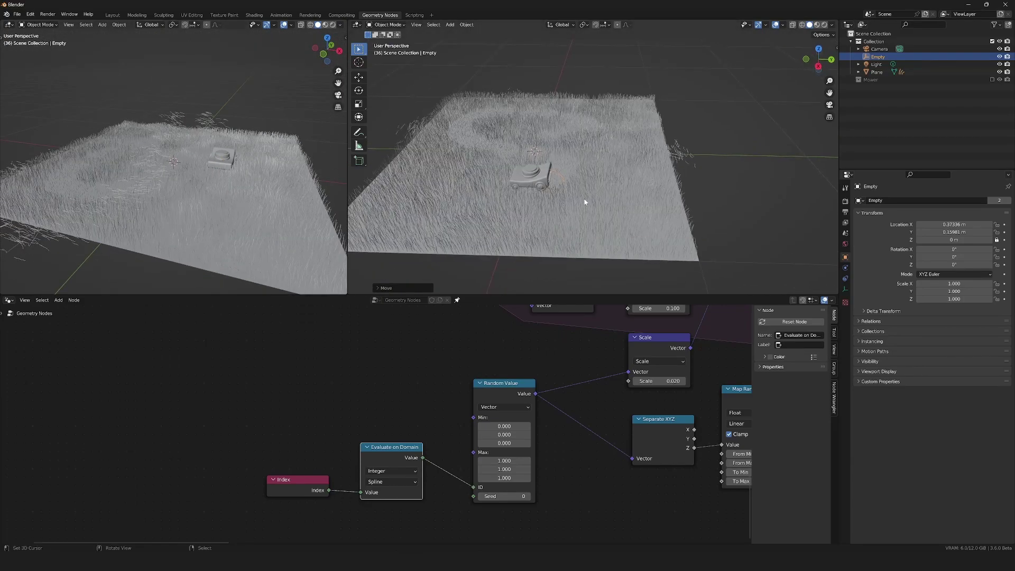
middle_drag(584, 199, 575, 213)
key(g)
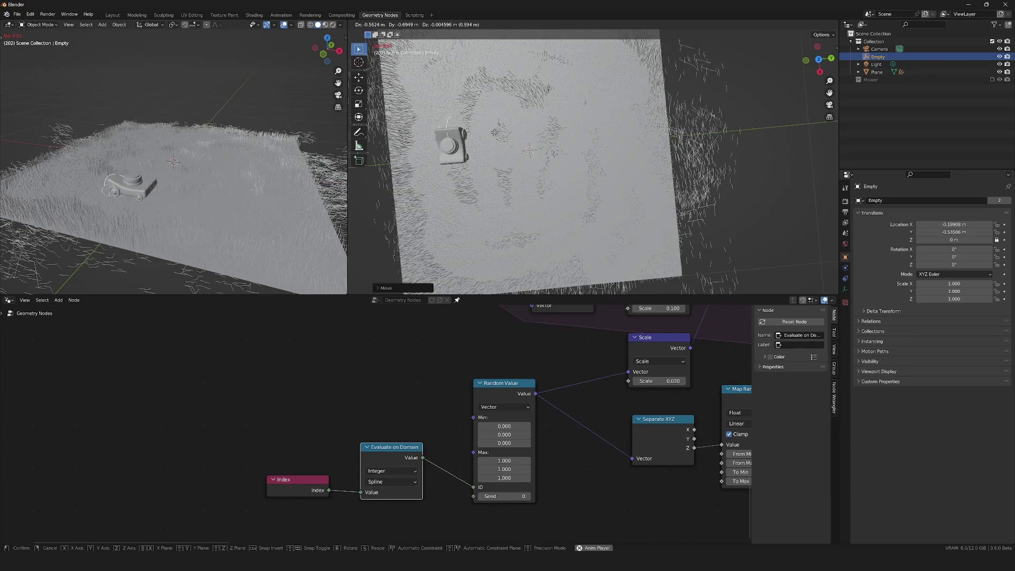
click(494, 132)
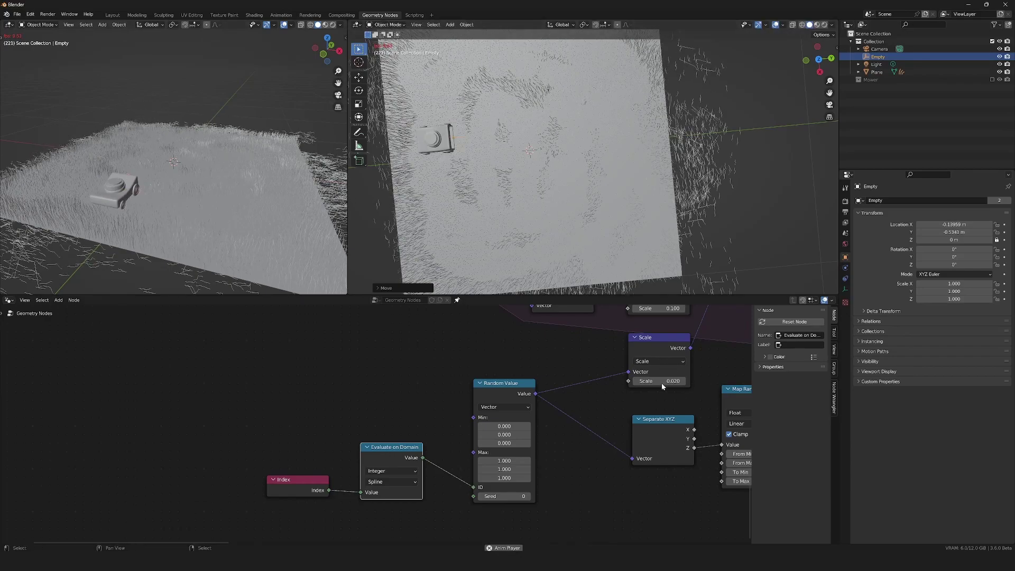
- Move the Store Named Attribute node and the nodes following it to widen the gap after Set Position
scroll(675, 389, down, 3)
middle_drag(616, 376, 470, 468)
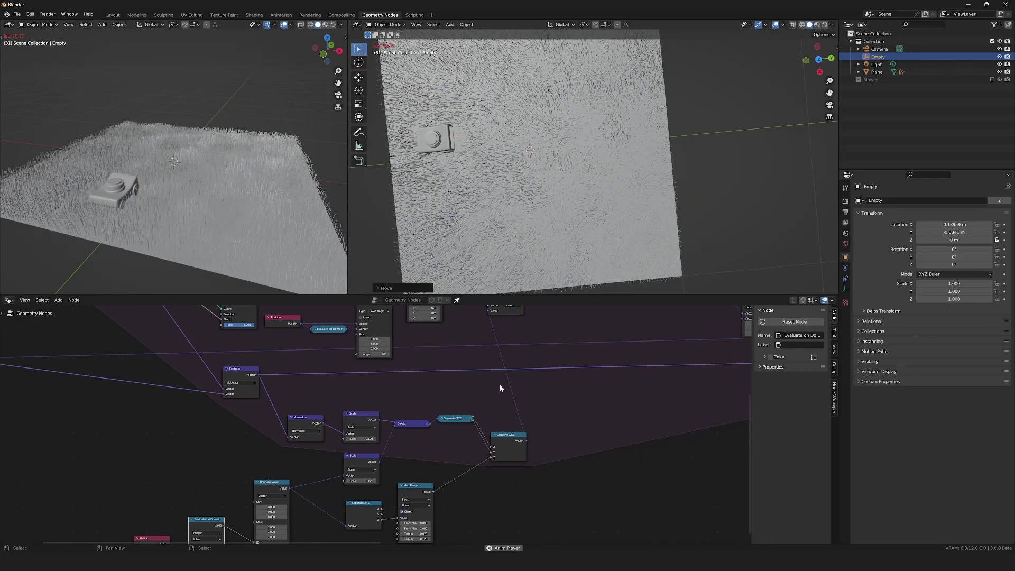
scroll(496, 388, down, 3)
drag(464, 379, 516, 375)
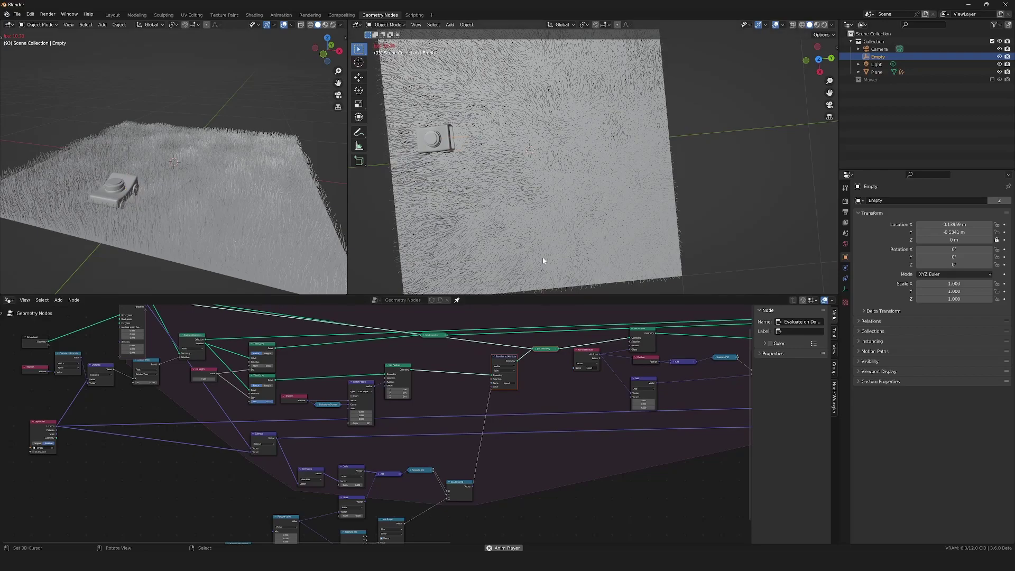
scroll(544, 248, down, 3)
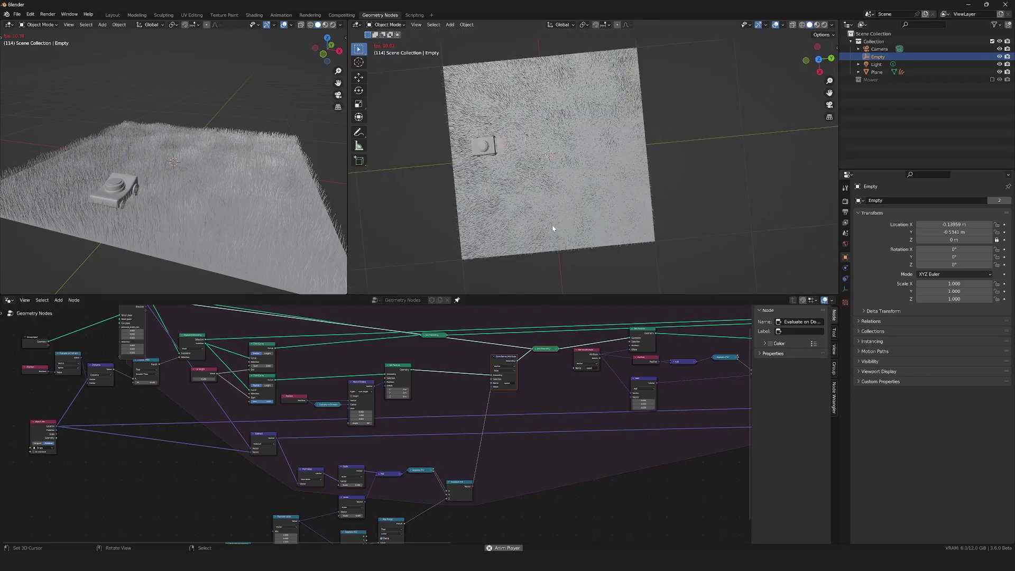